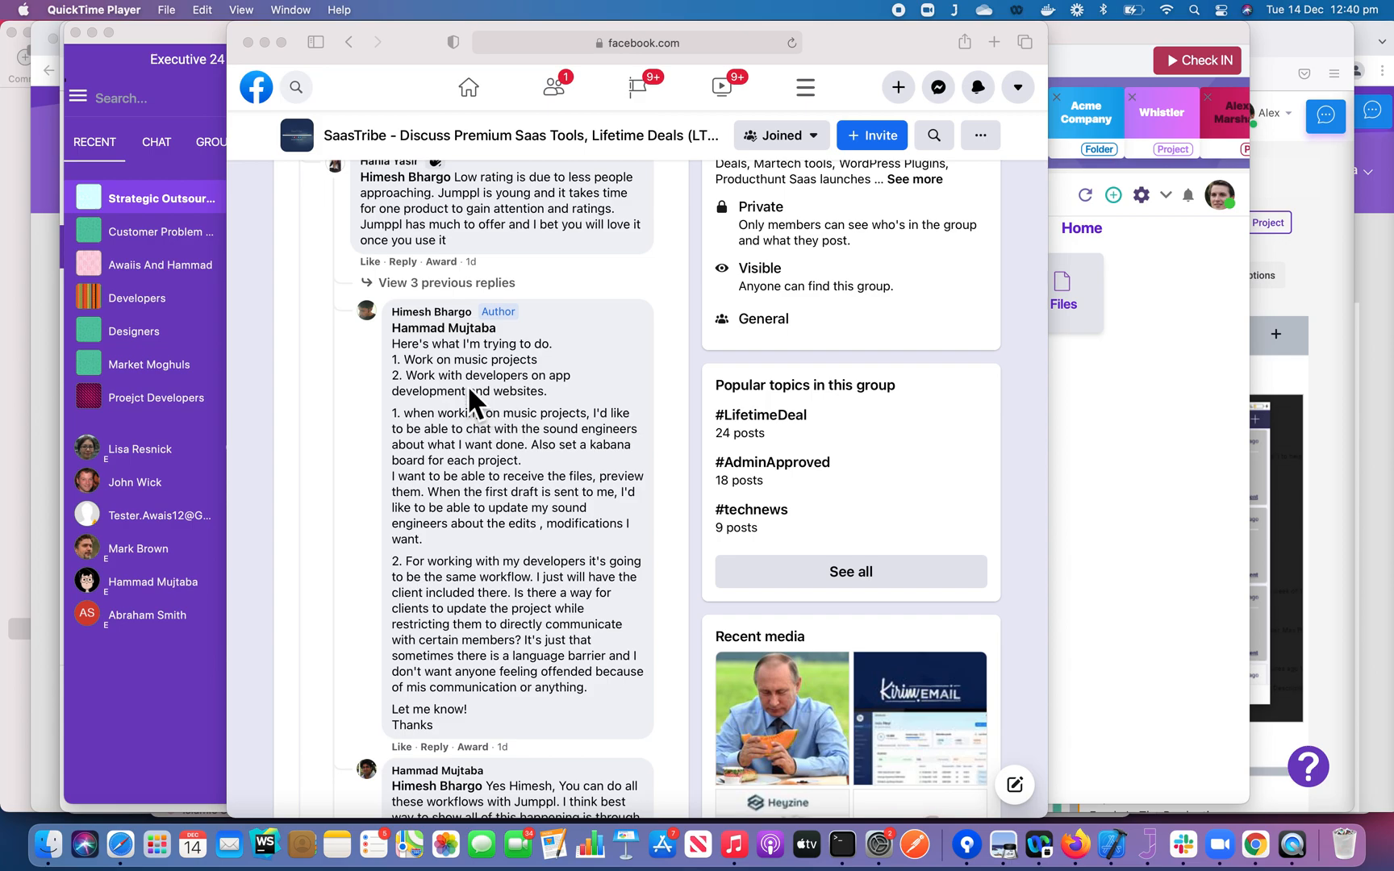
Step: Read the group comment describing the music-project and developer workflow requirements
{"action": "scroll", "coordinate": [523, 581], "scroll_direction": "down", "scroll_amount": 2}
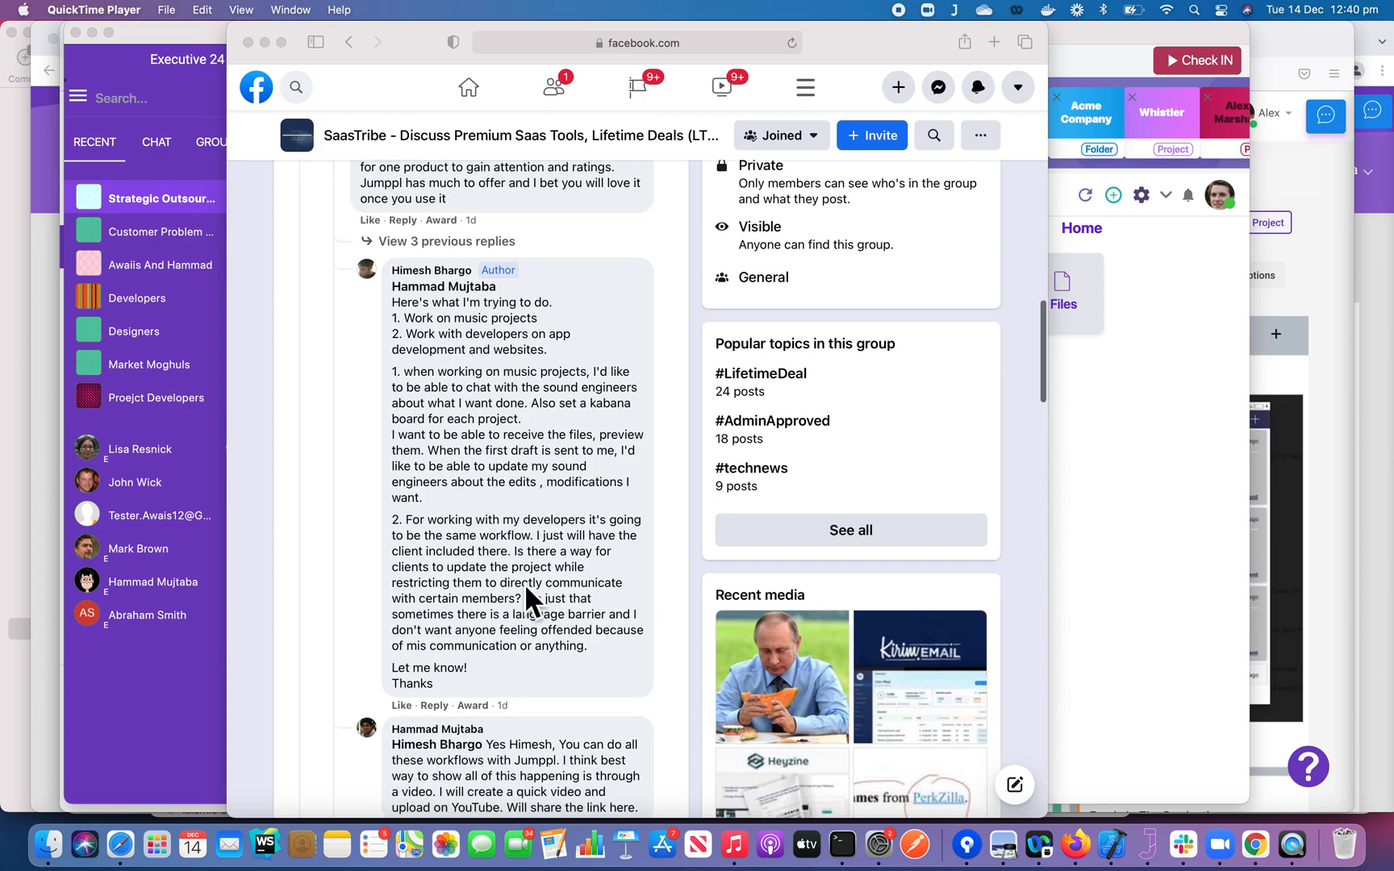
{"action": "scroll", "coordinate": [462, 631], "scroll_direction": "up", "scroll_amount": 3}
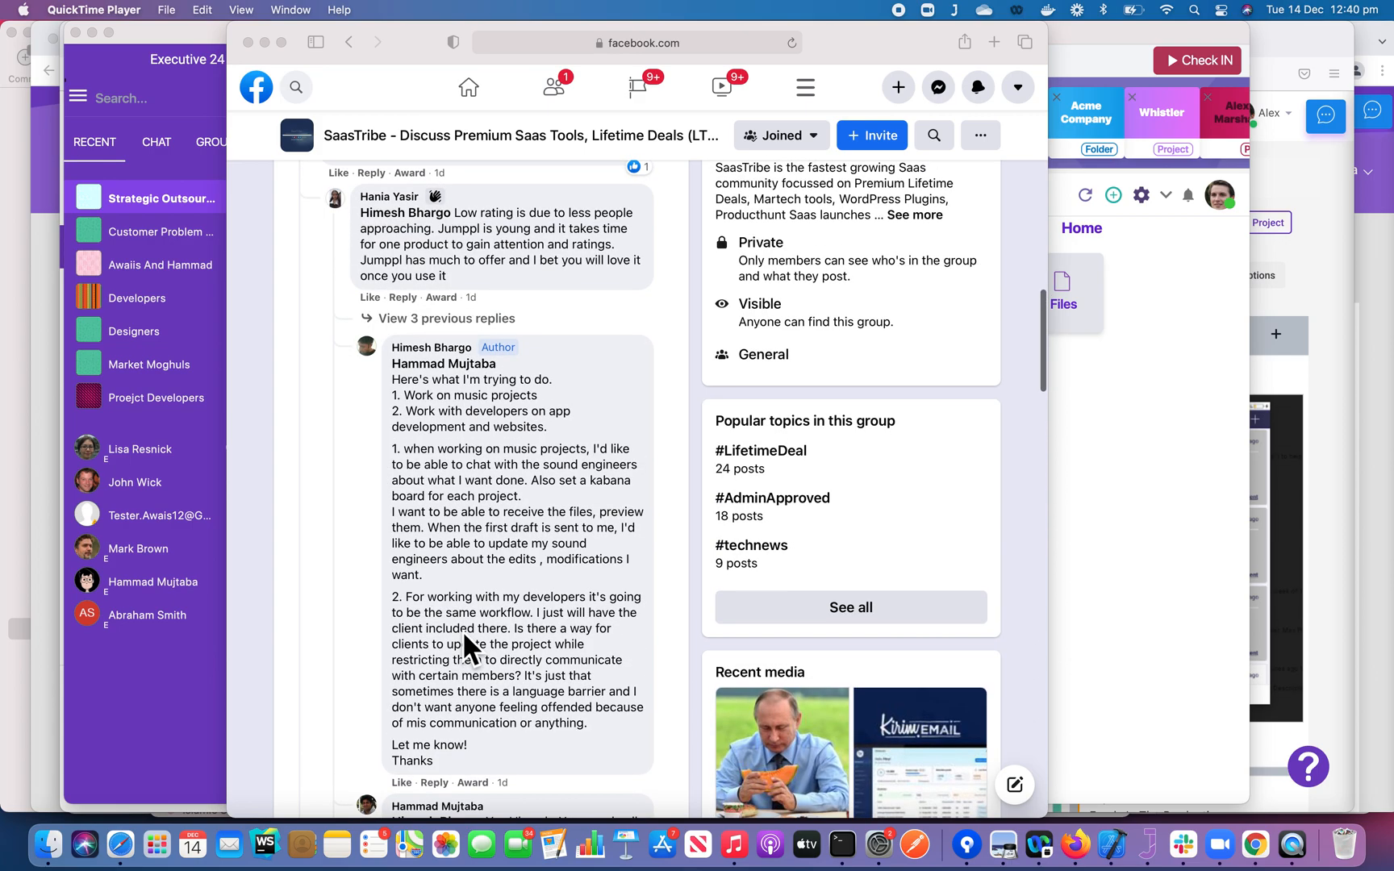
{"action": "scroll", "coordinate": [463, 613], "scroll_direction": "down", "scroll_amount": 1}
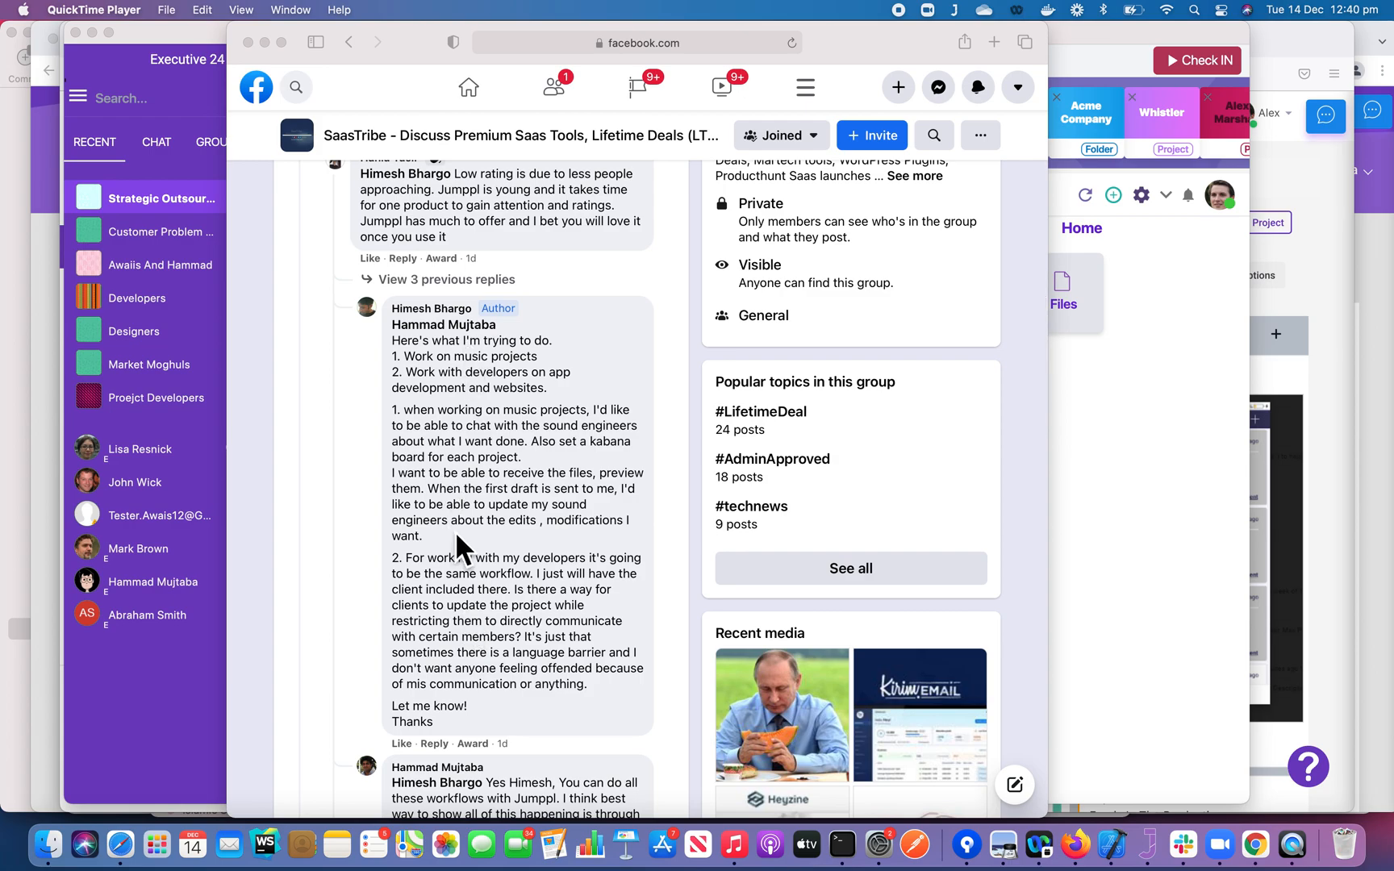
{"action": "left_click", "coordinate": [557, 503]}
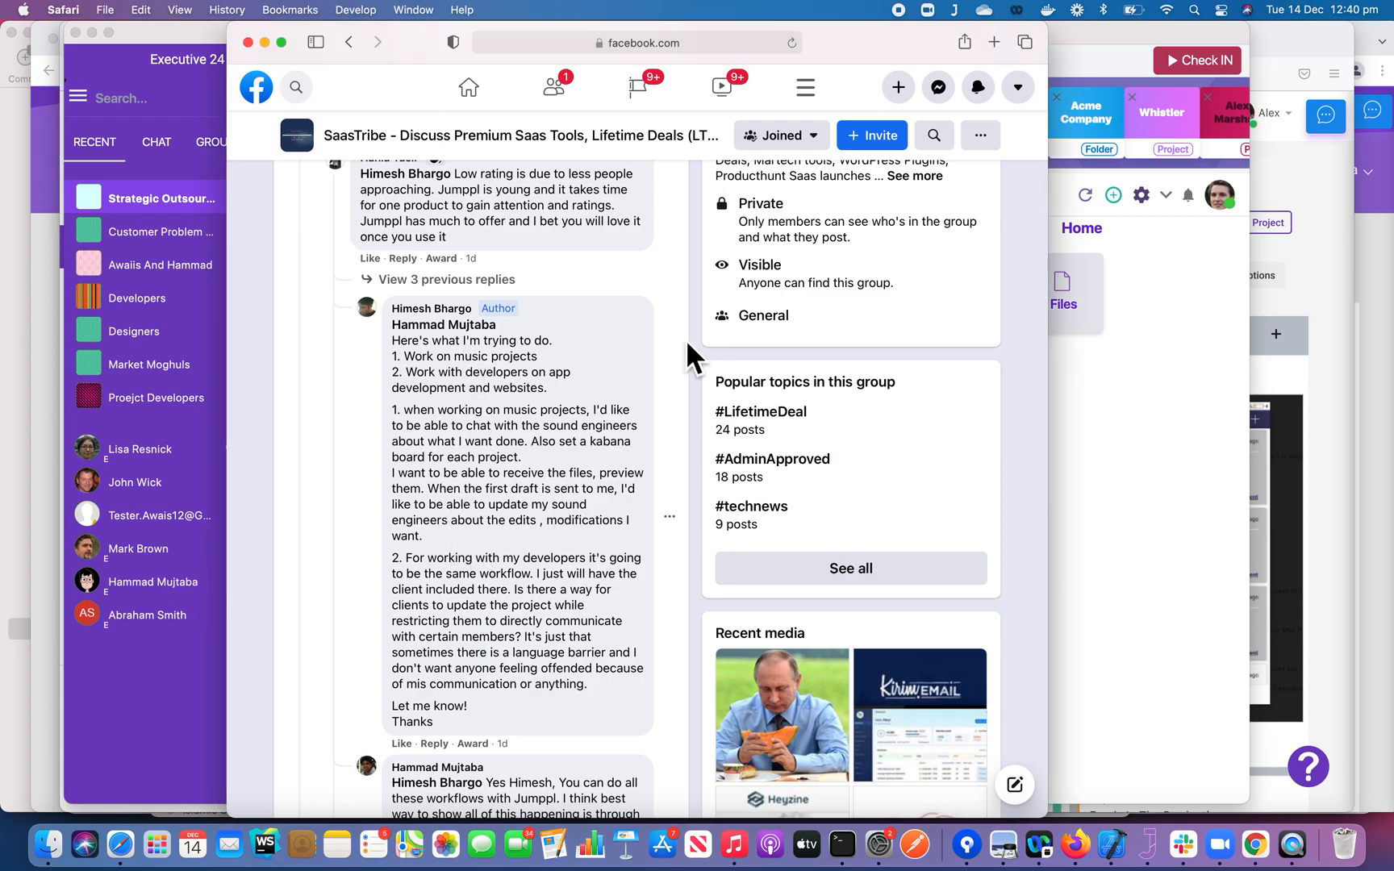
Step: Switch to the Jumppl desktop app and review the individual chat contacts and the list of groups
{"action": "left_click", "coordinate": [1090, 401]}
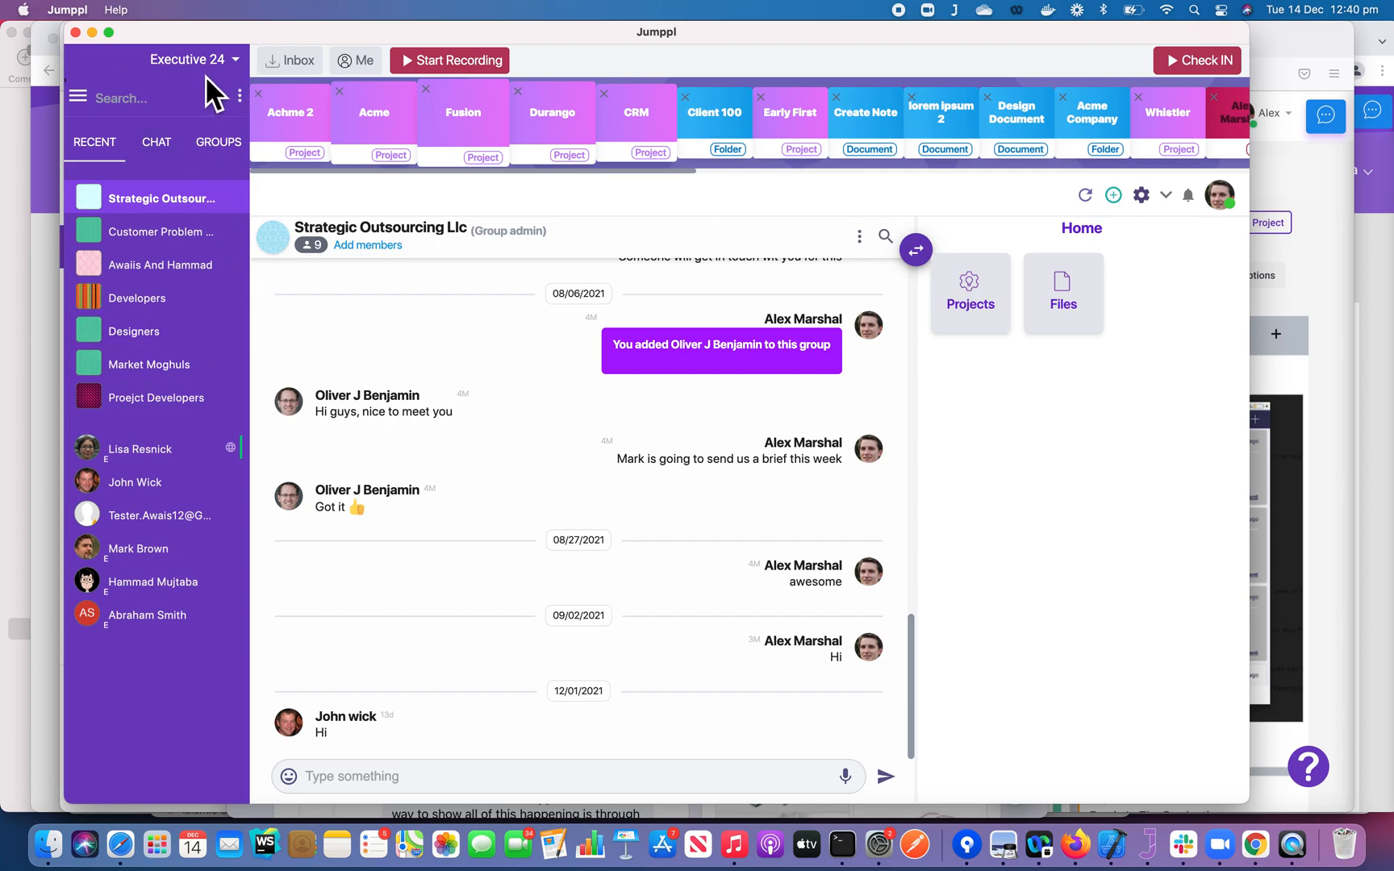
{"action": "left_click", "coordinate": [182, 155]}
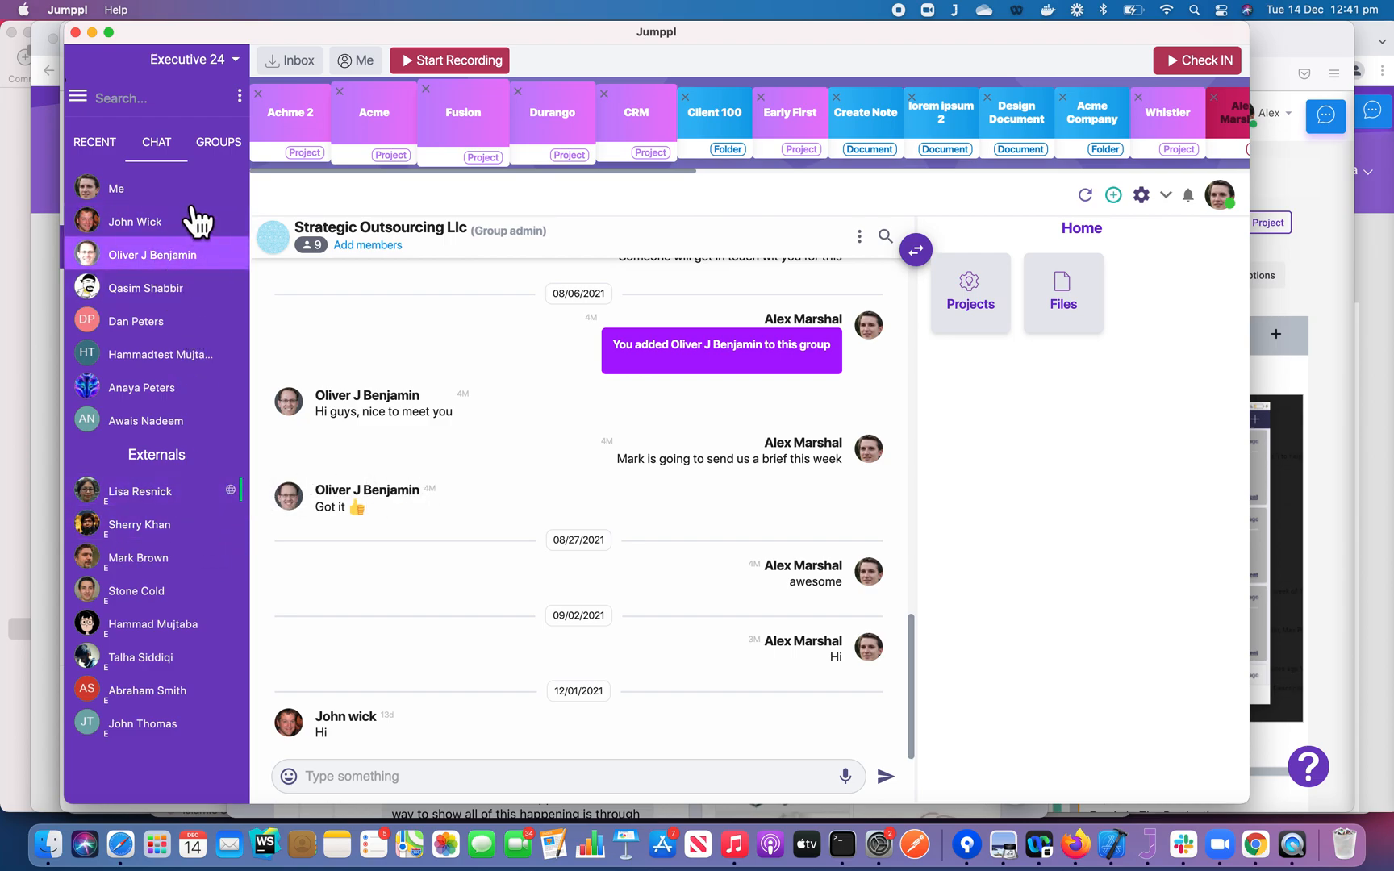
{"action": "left_click", "coordinate": [229, 159]}
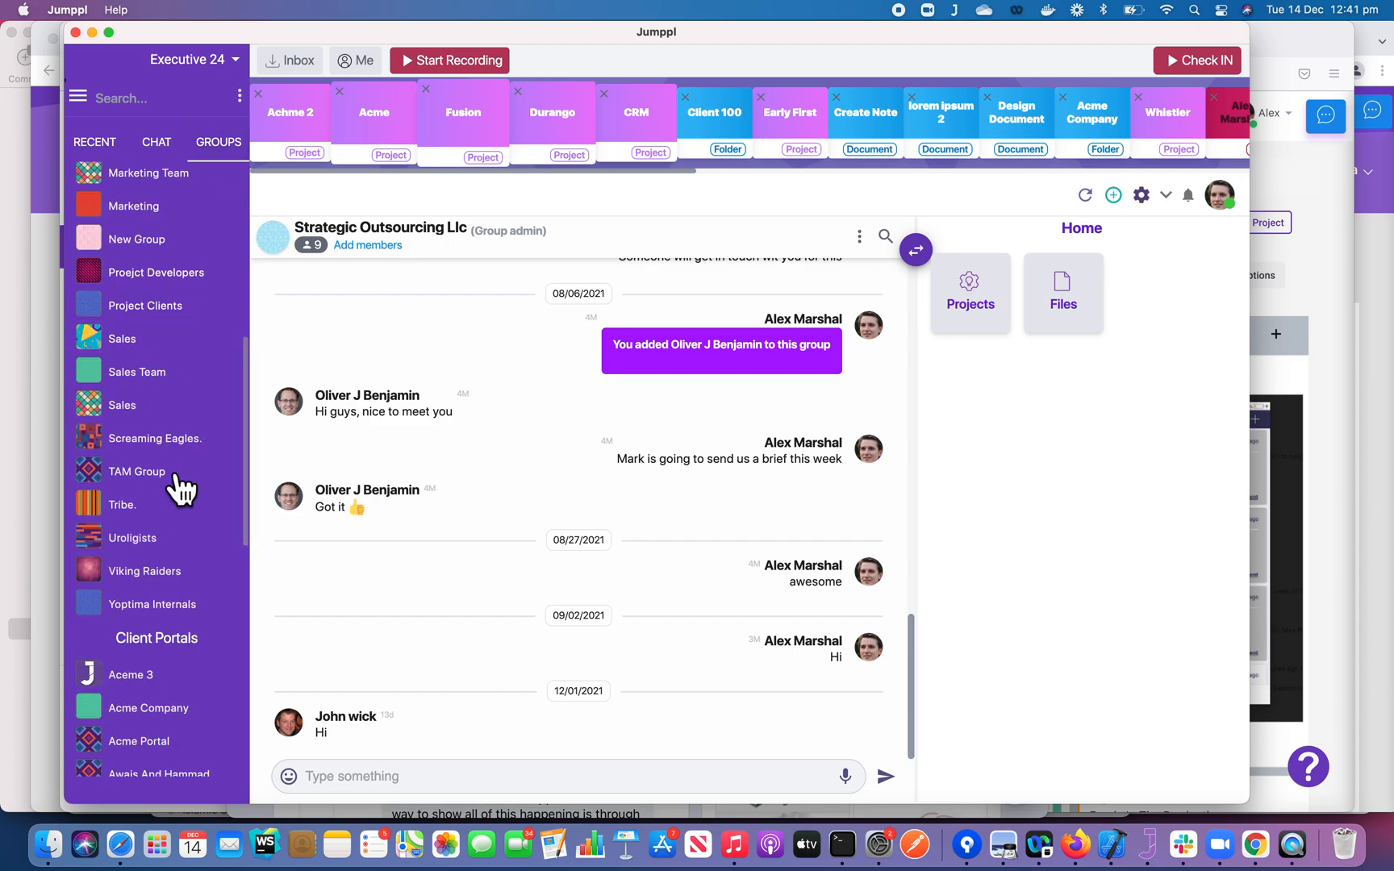
{"action": "scroll", "coordinate": [150, 371], "scroll_direction": "up", "scroll_amount": 8}
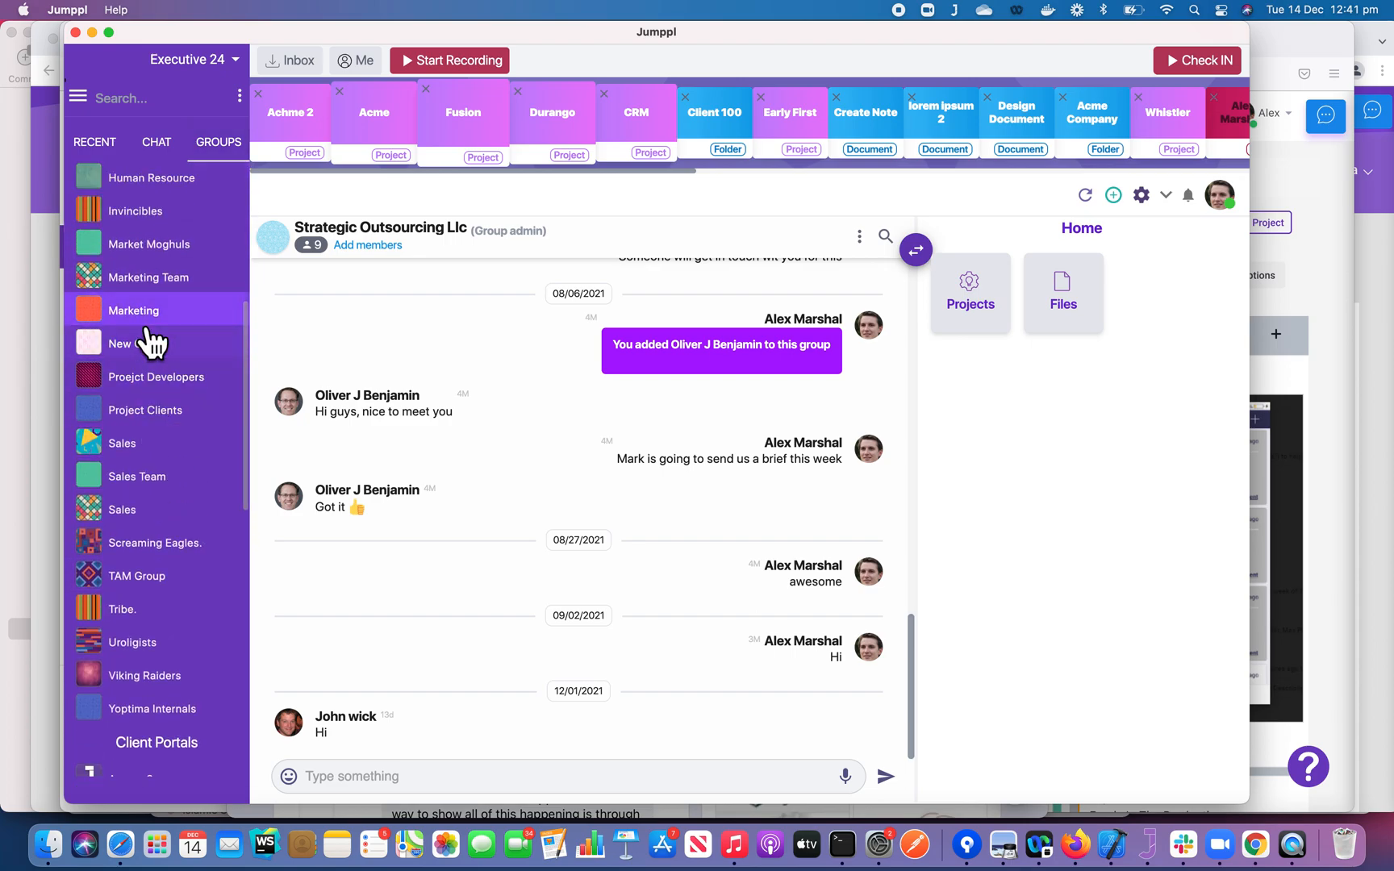
{"action": "scroll", "coordinate": [149, 337], "scroll_direction": "up", "scroll_amount": 3}
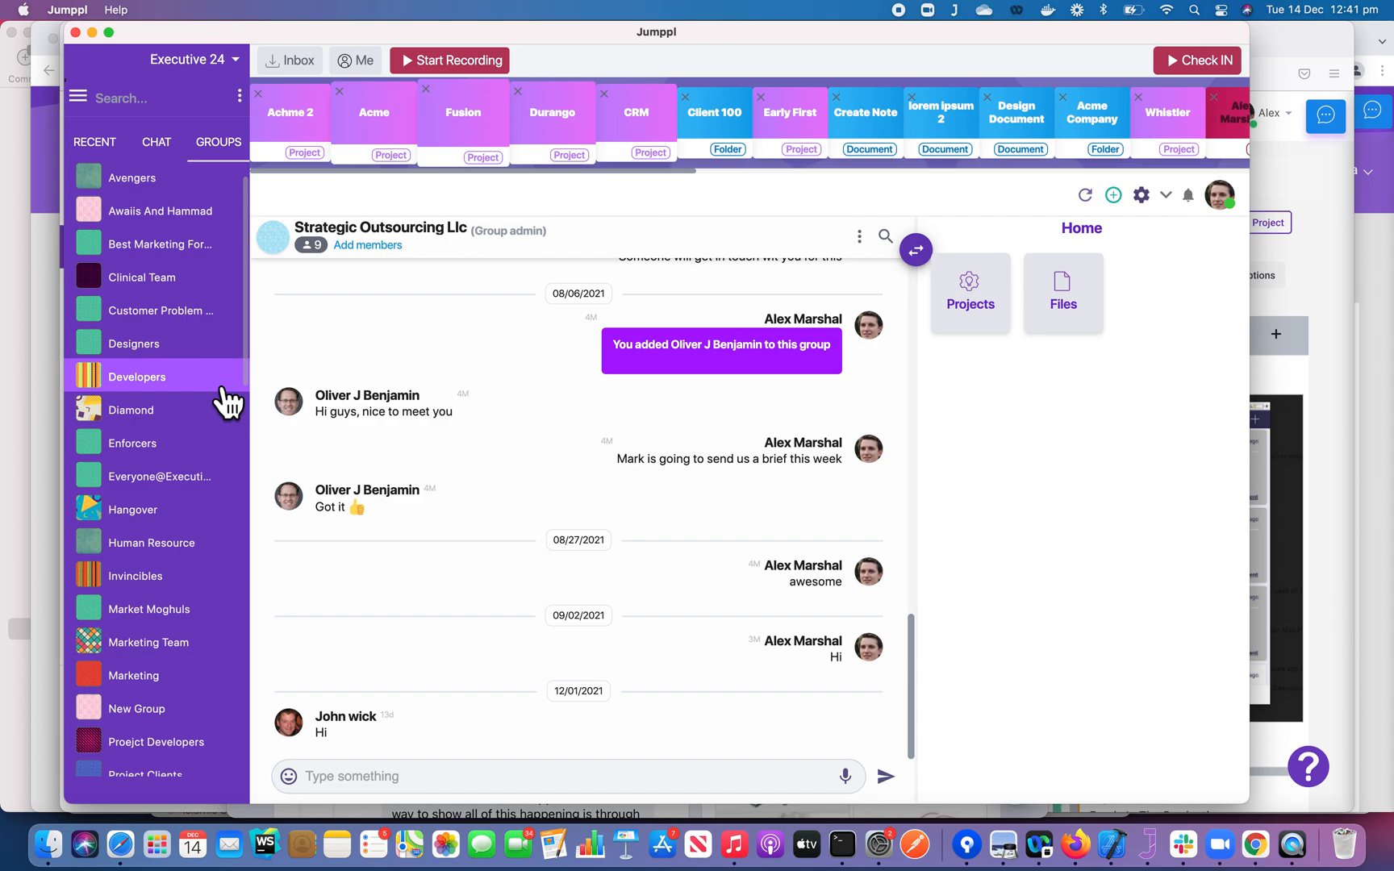
Step: Look through the client portals listed below the groups, and revisit the recent conversations and individual chats
{"action": "scroll", "coordinate": [210, 555], "scroll_direction": "down", "scroll_amount": 10}
{"action": "scroll", "coordinate": [206, 557], "scroll_direction": "down", "scroll_amount": 10}
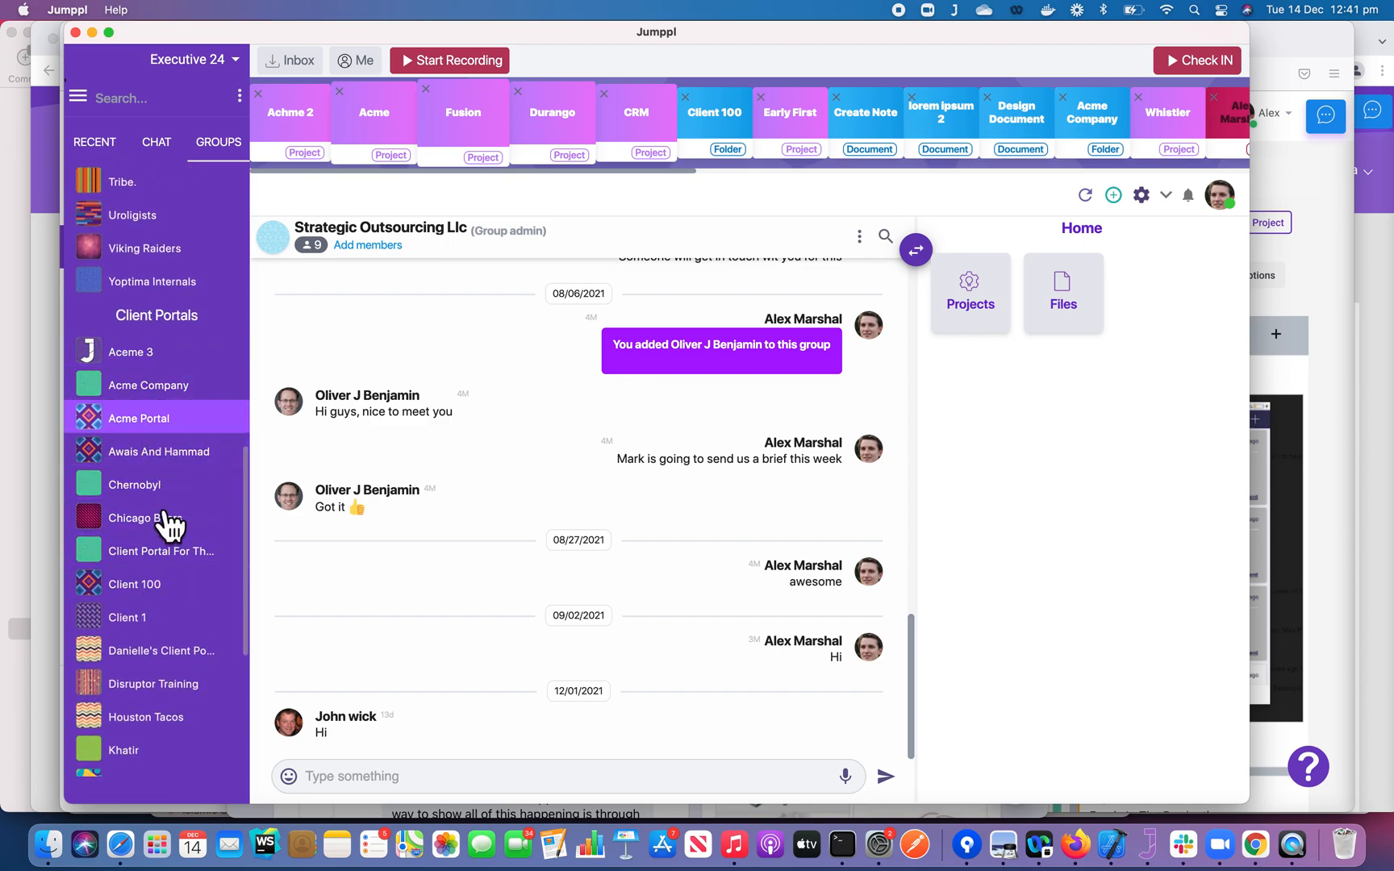
{"action": "scroll", "coordinate": [165, 621], "scroll_direction": "up", "scroll_amount": 2}
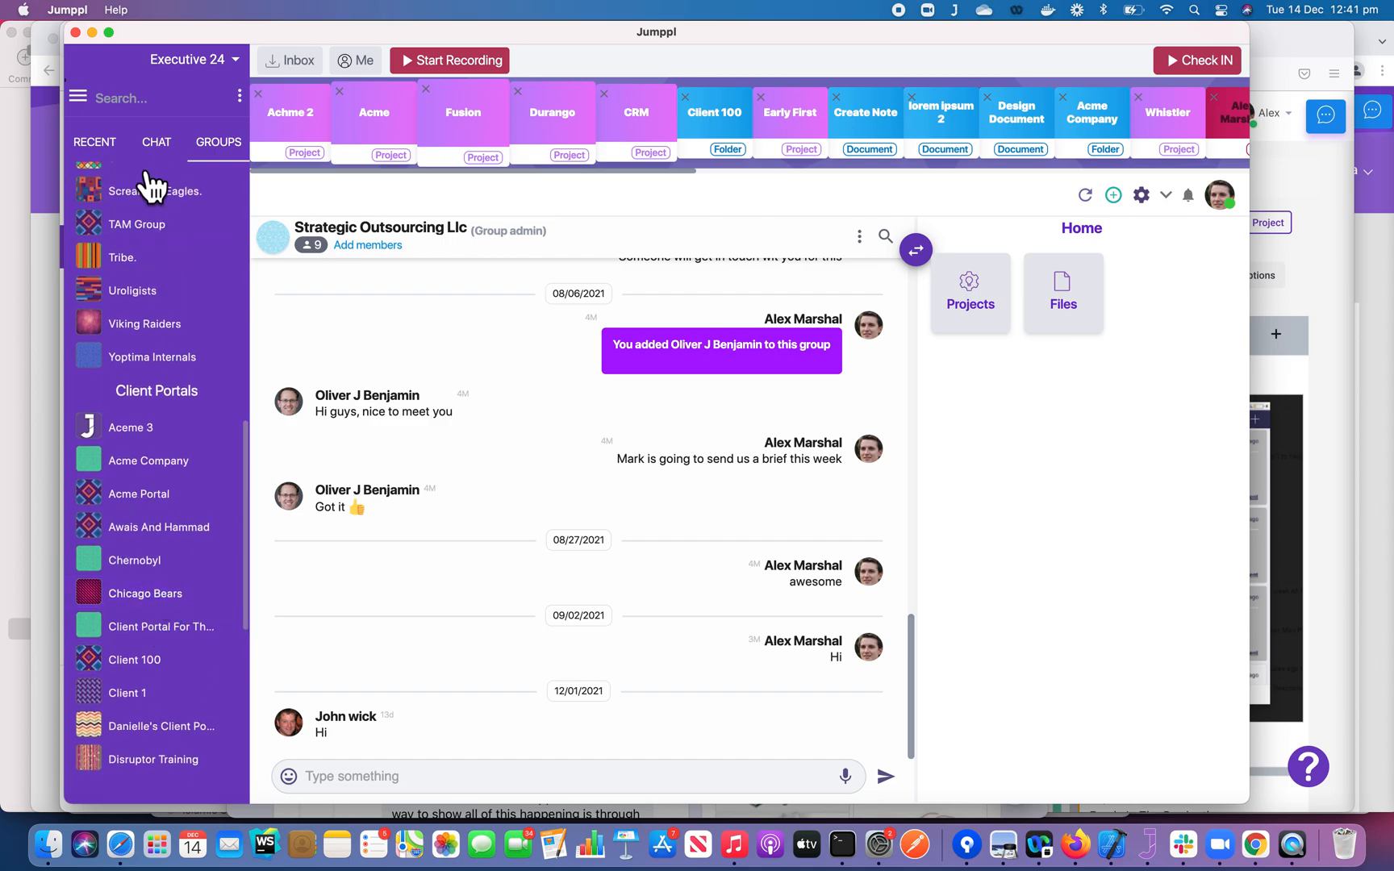
{"action": "left_click", "coordinate": [97, 143]}
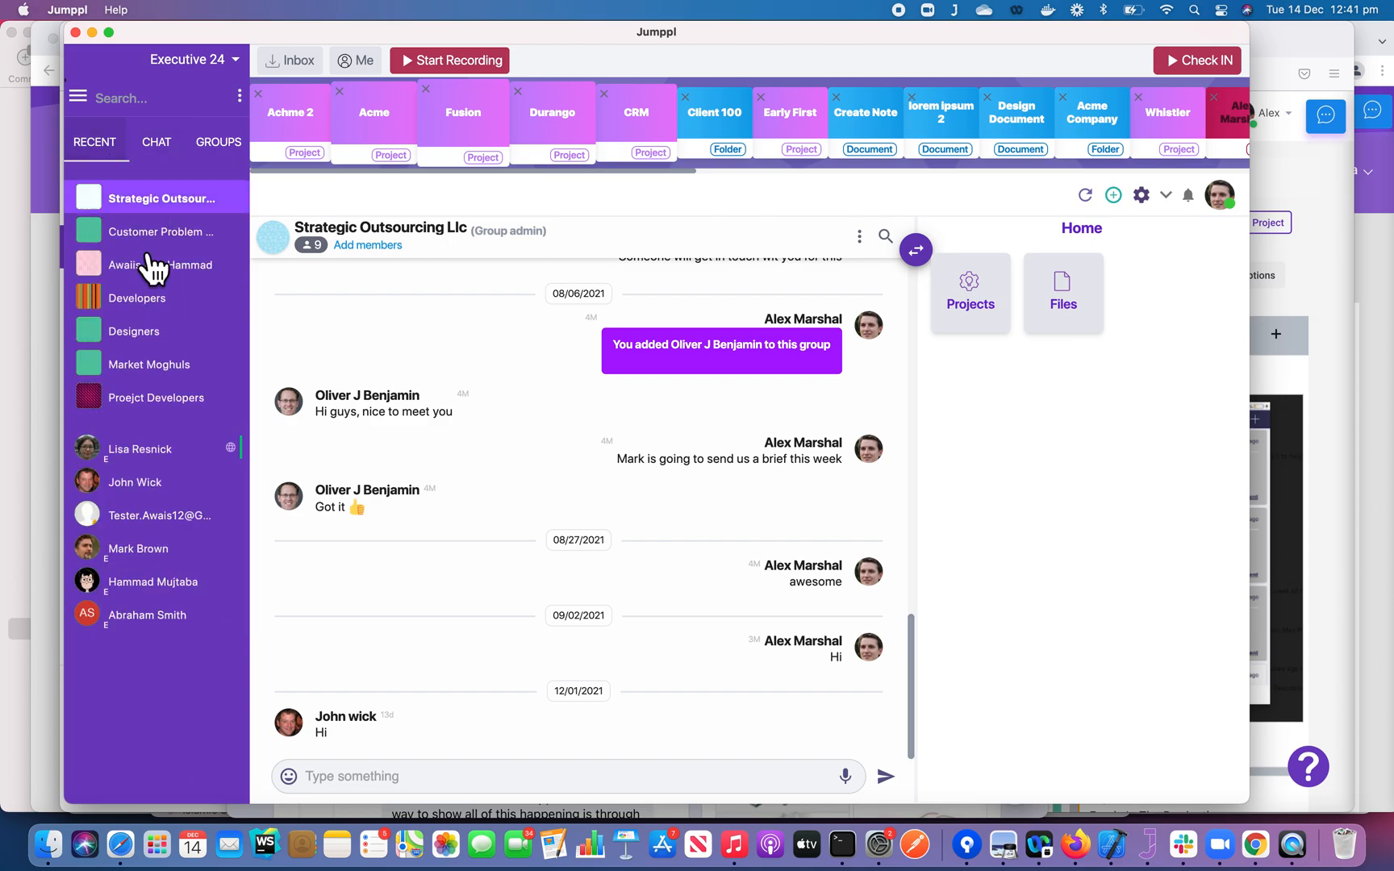
{"action": "left_click", "coordinate": [171, 145]}
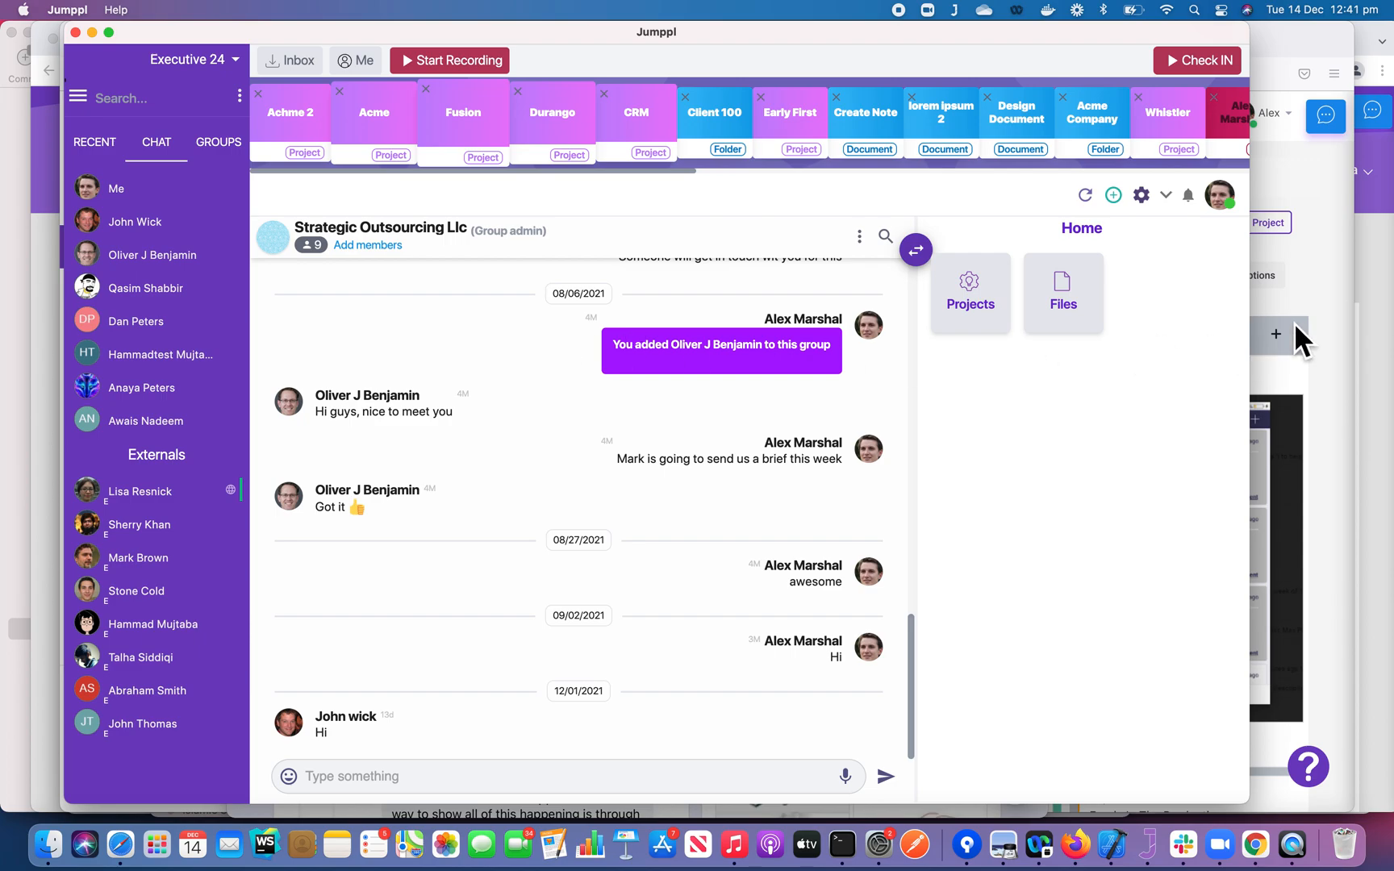
Step: Switch to the Jumppl web portal in Firefox and examine the project list, including the sub-projects nested under Achme 2
{"action": "left_click", "coordinate": [1323, 272]}
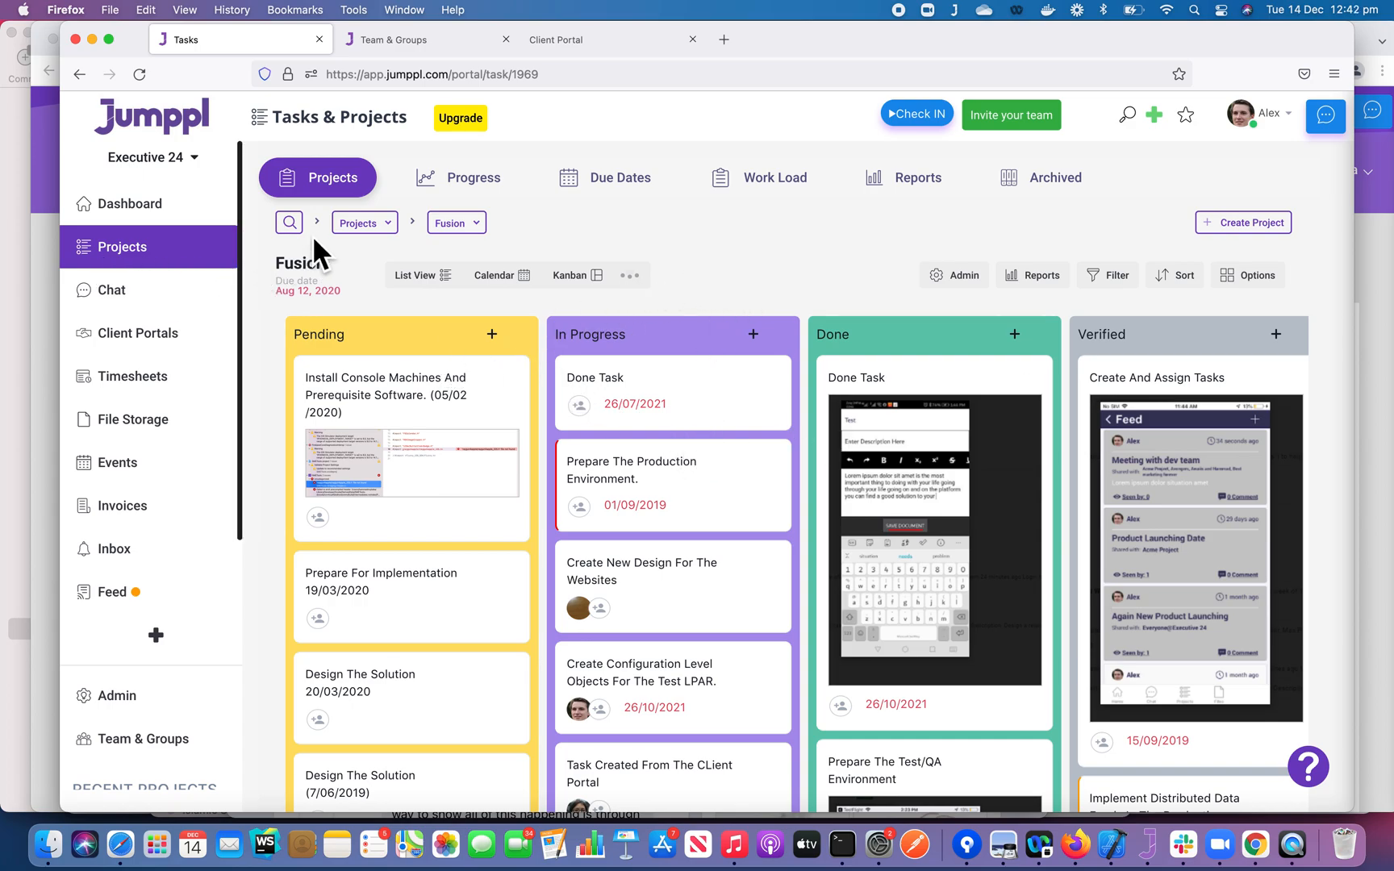
{"action": "left_click", "coordinate": [386, 229]}
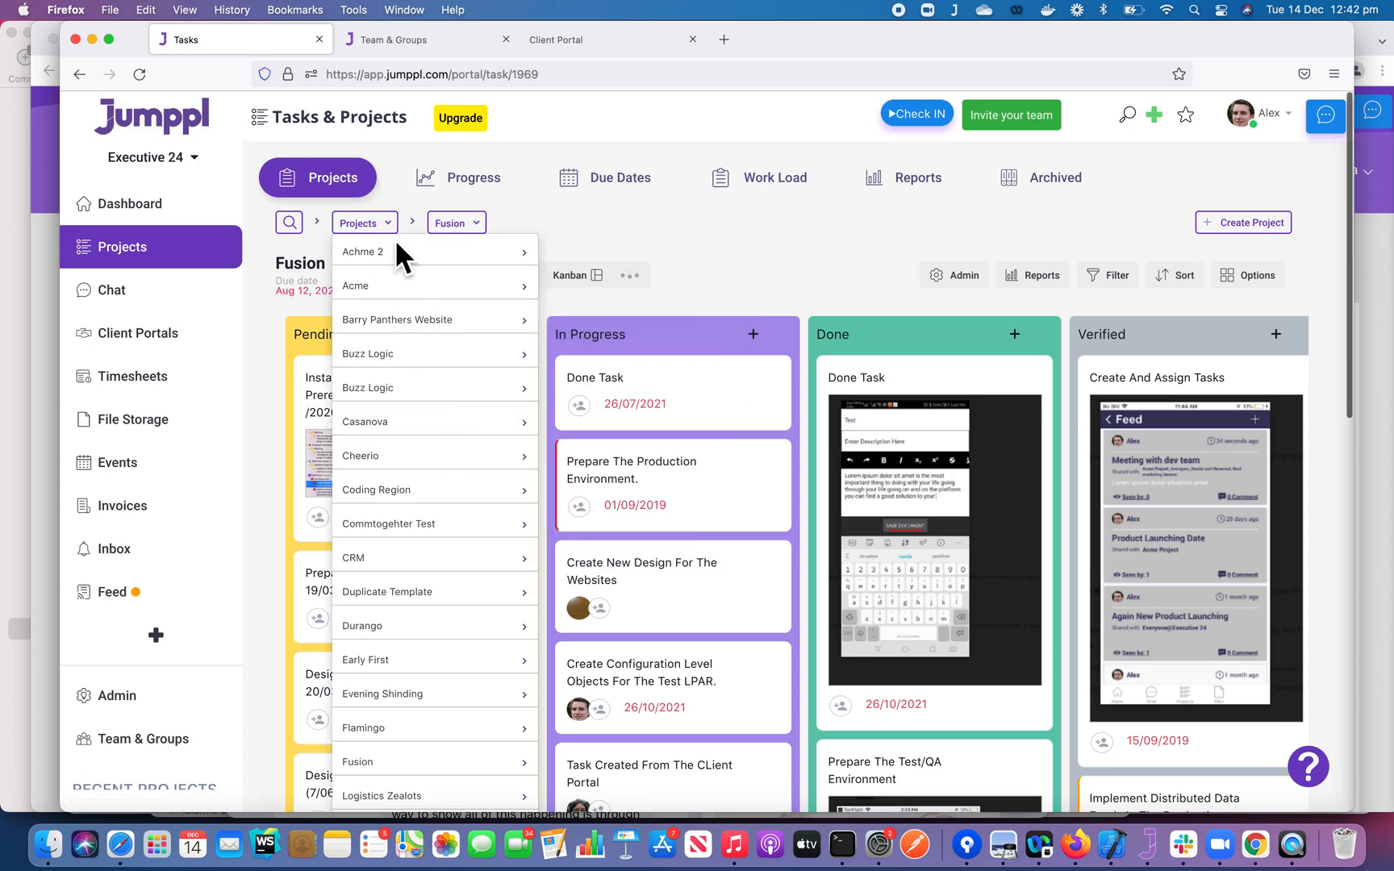
{"action": "mouse_move", "coordinate": [394, 242]}
{"action": "mouse_move", "coordinate": [591, 290]}
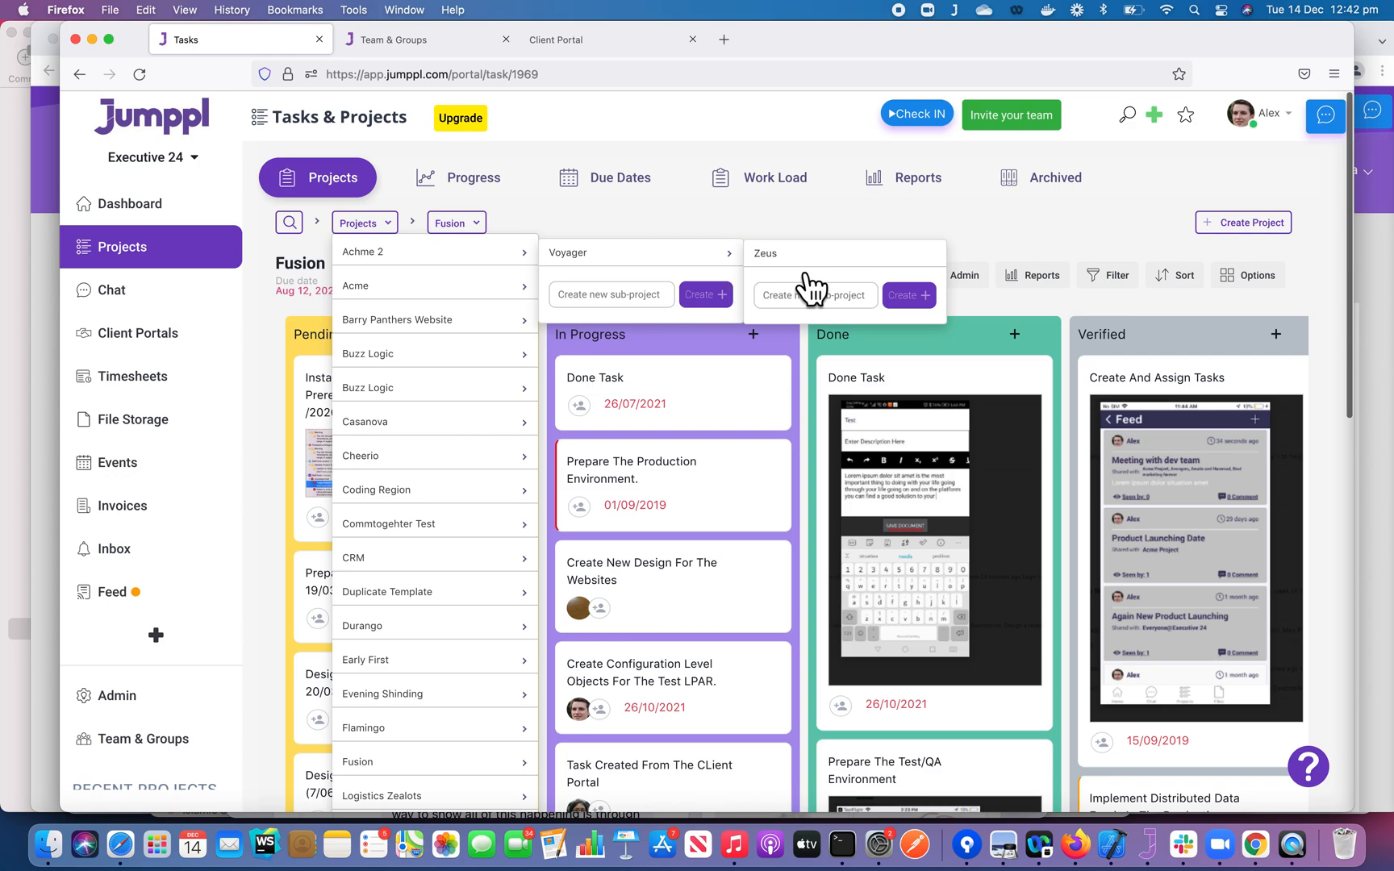
{"action": "mouse_move", "coordinate": [469, 426]}
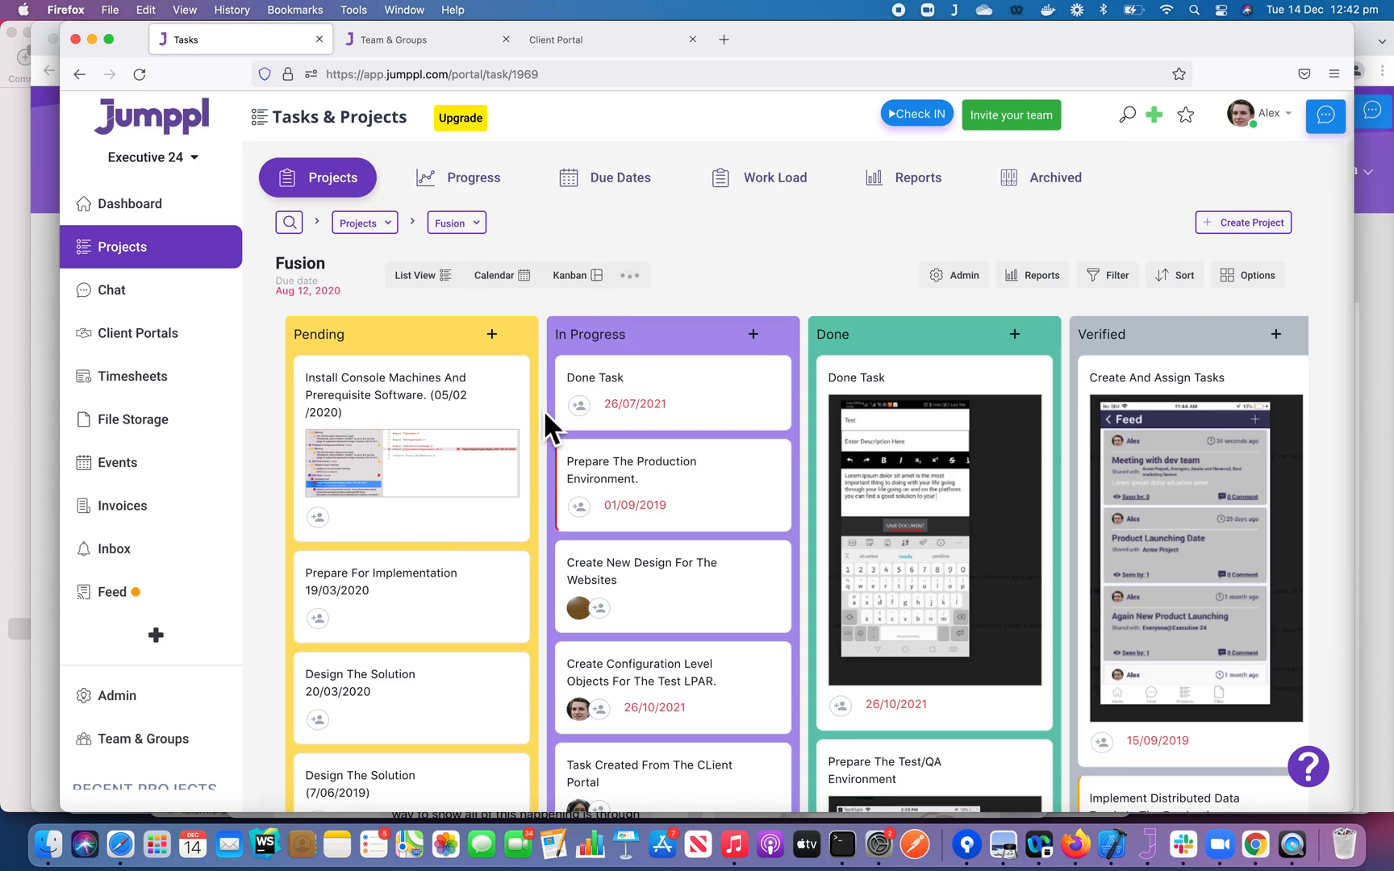
Step: Show the Fusion project's tasks in list view and look over them
{"action": "left_click", "coordinate": [434, 289]}
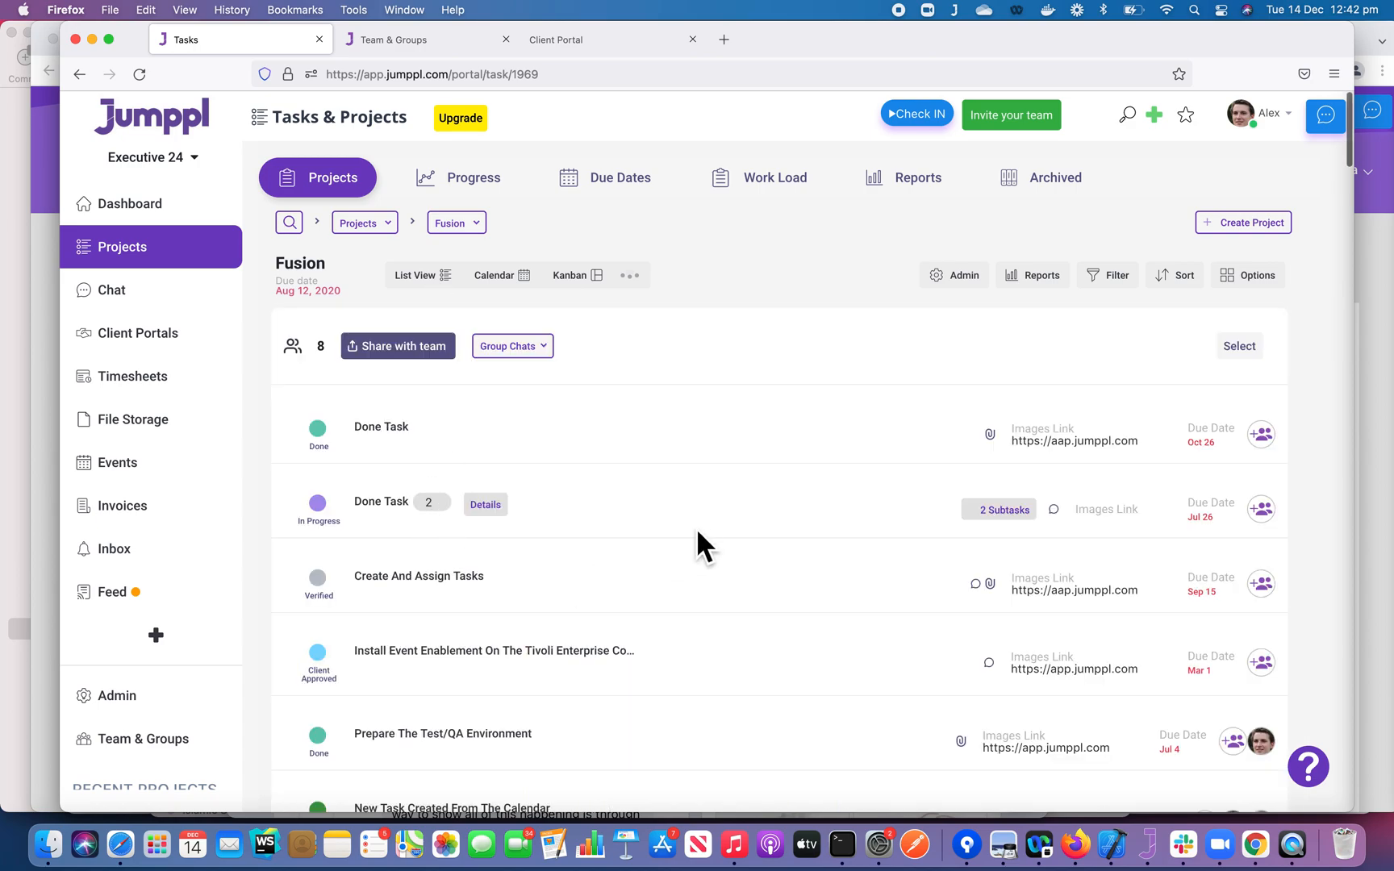
{"action": "scroll", "coordinate": [660, 767], "scroll_direction": "down", "scroll_amount": 4}
{"action": "scroll", "coordinate": [660, 755], "scroll_direction": "up", "scroll_amount": 4}
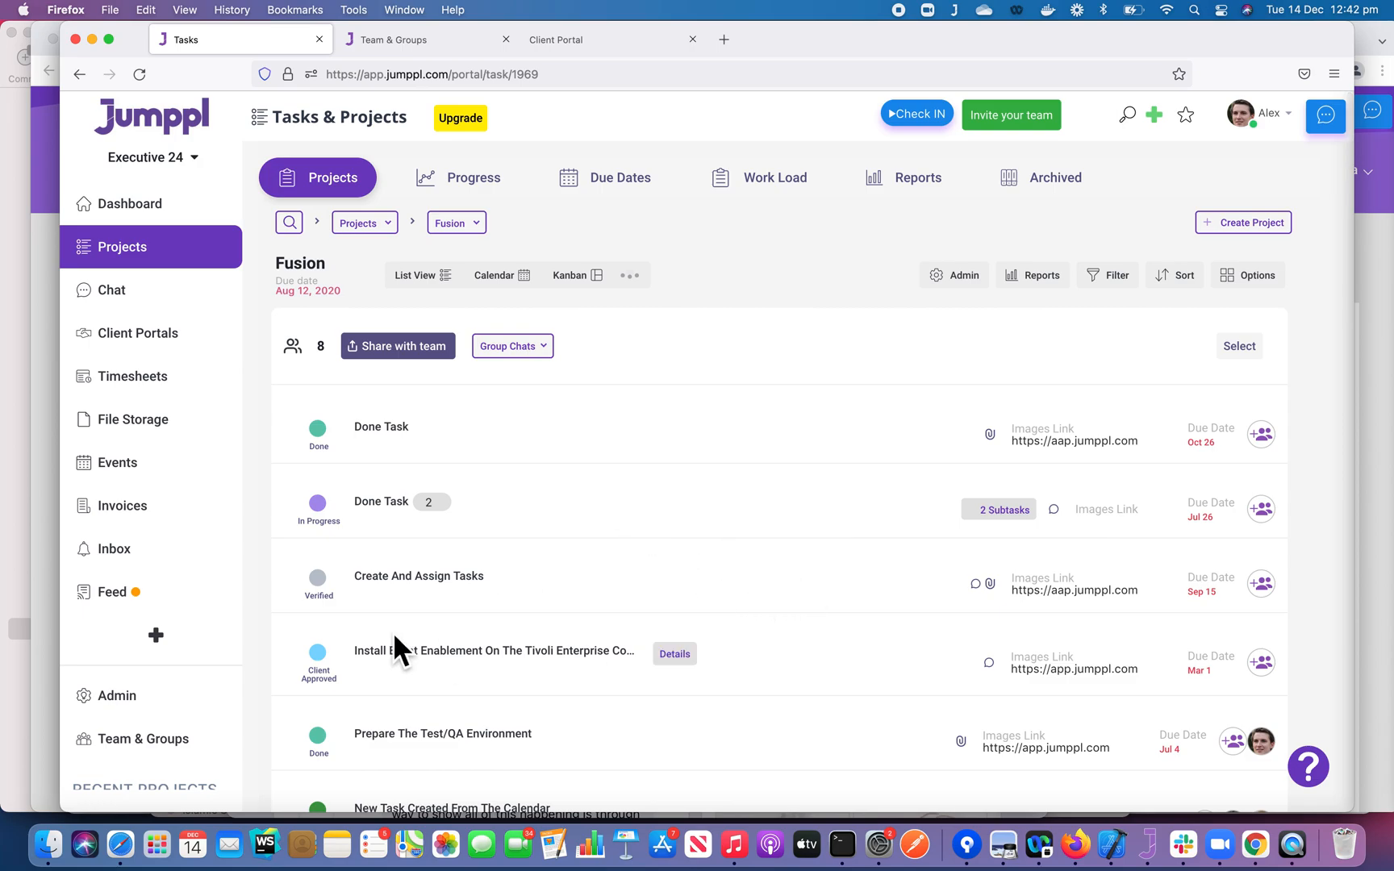
Step: View the task details of the first Done Task in the Fusion project and close them
{"action": "scroll", "coordinate": [460, 423], "scroll_direction": "down", "scroll_amount": 1}
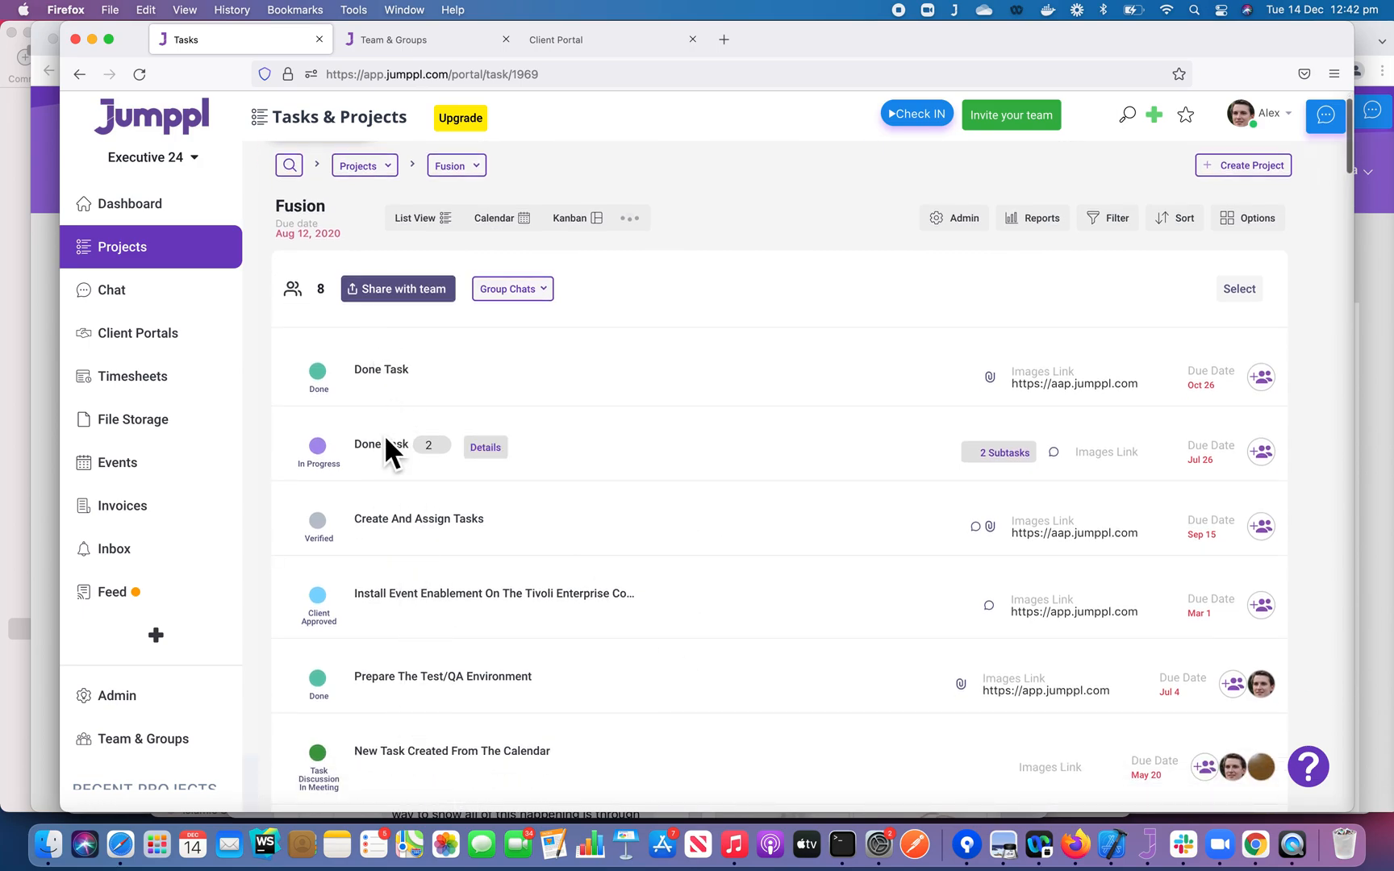
{"action": "scroll", "coordinate": [424, 601], "scroll_direction": "down", "scroll_amount": 1}
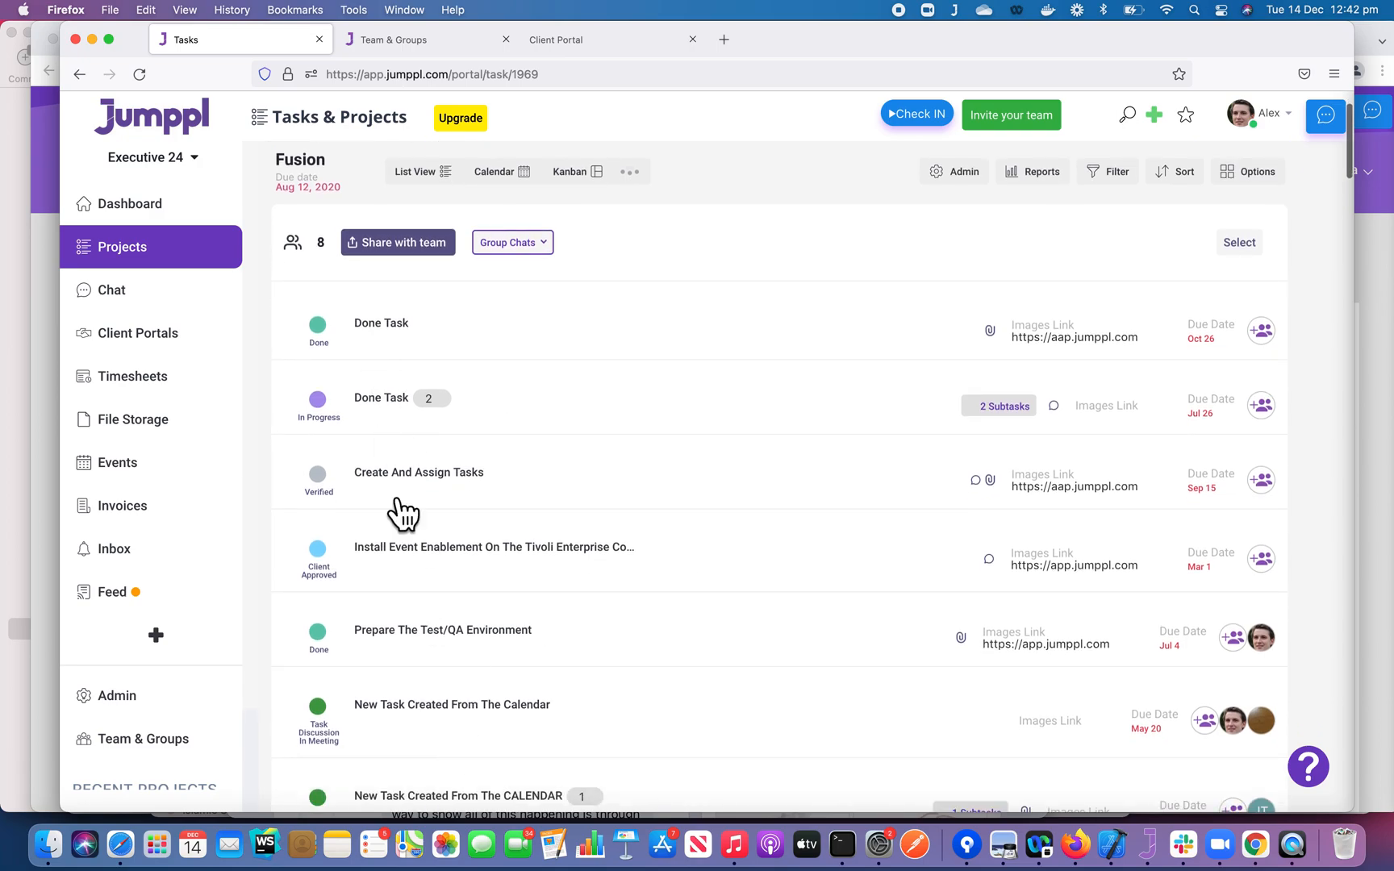
{"action": "left_click", "coordinate": [403, 343]}
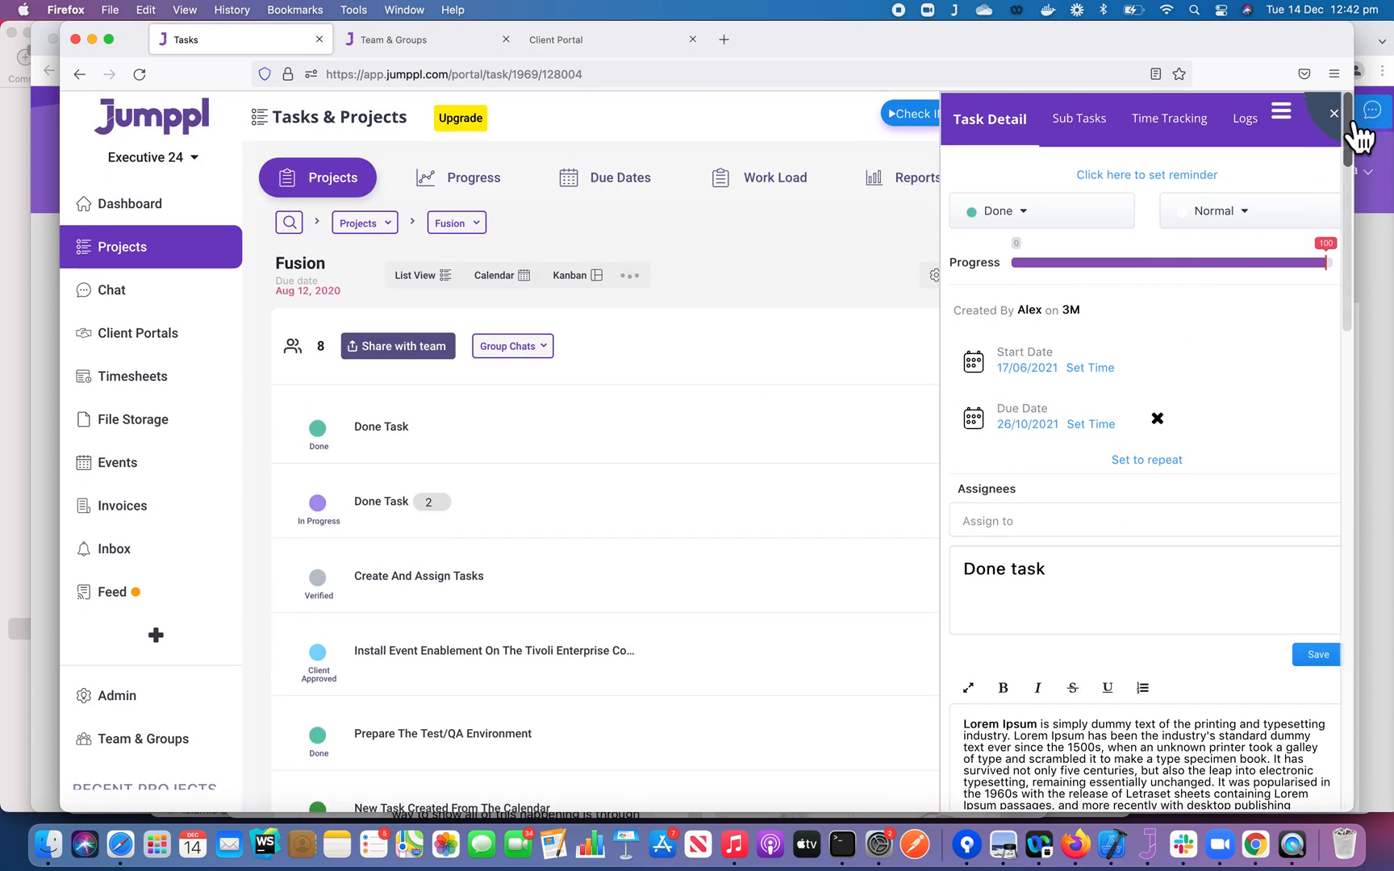
{"action": "left_click", "coordinate": [606, 471]}
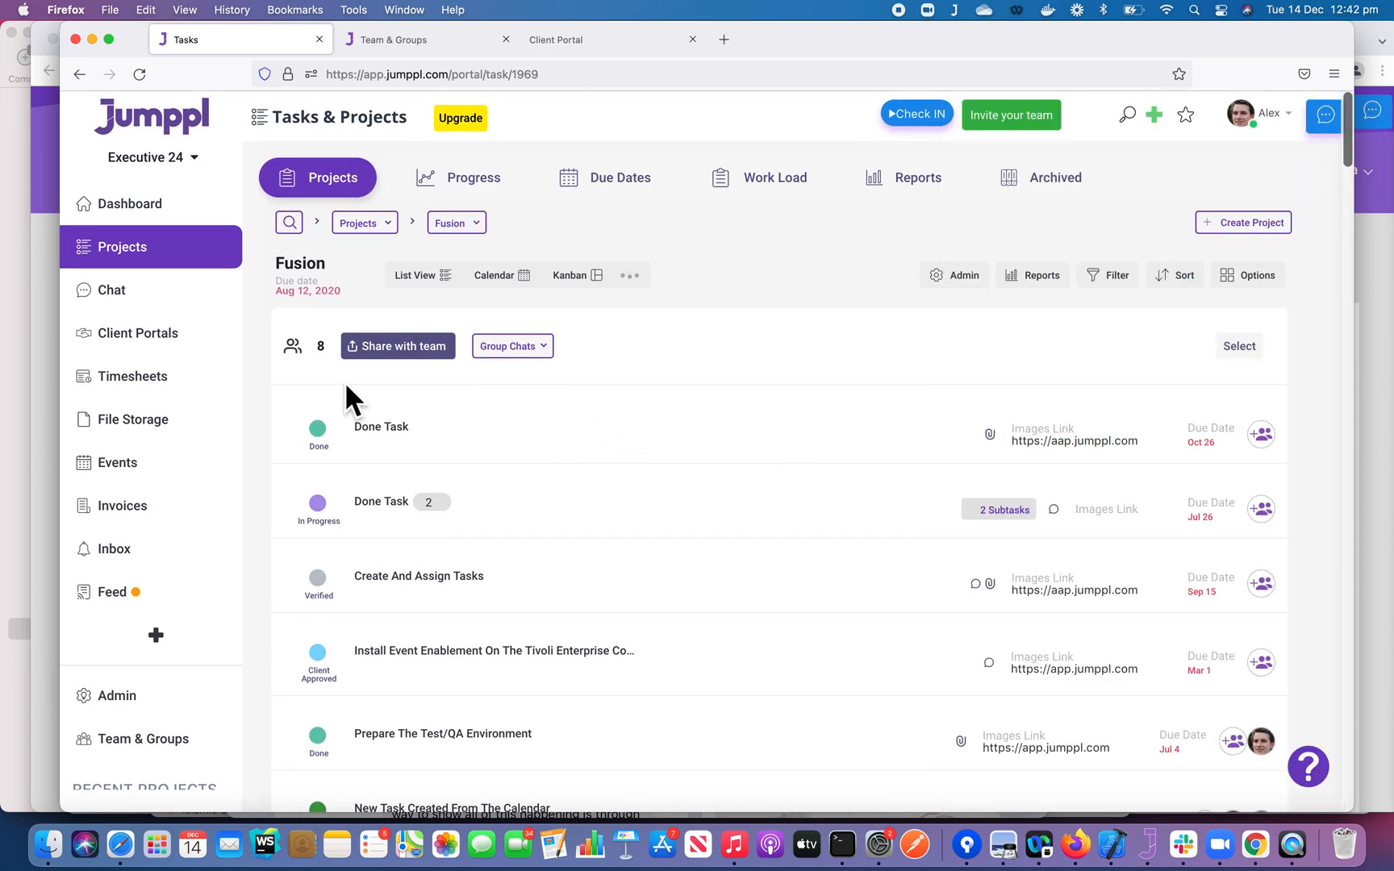
Step: Review which groups and client portals the Fusion project is shared with, and close the sharing settings
{"action": "left_click", "coordinate": [416, 348]}
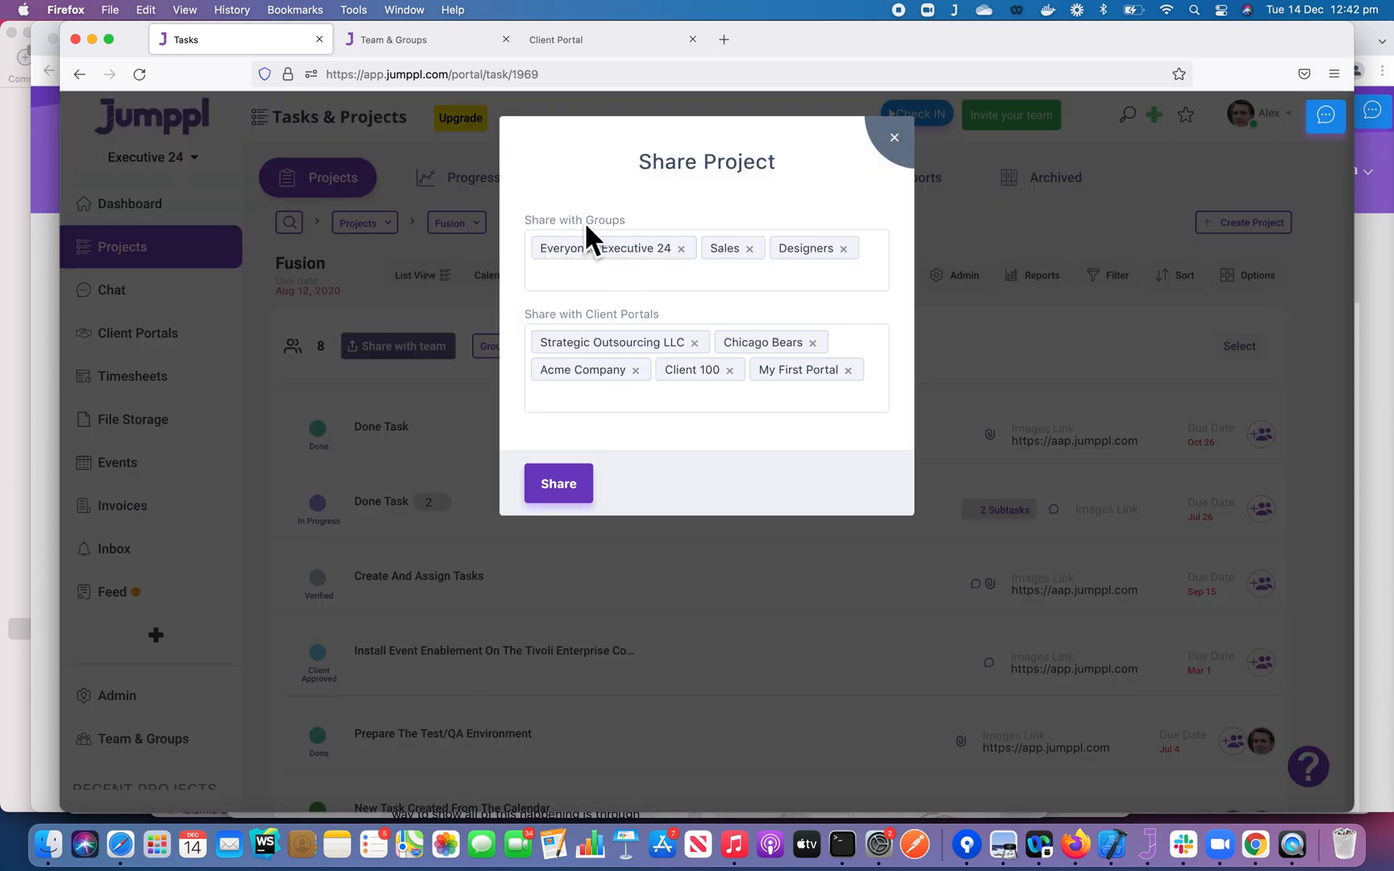
{"action": "left_click_drag", "start_coordinate": [640, 222], "coordinate": [581, 226]}
{"action": "left_click", "coordinate": [647, 222]}
{"action": "left_click", "coordinate": [670, 315]}
{"action": "left_click_drag", "start_coordinate": [670, 314], "coordinate": [587, 316]}
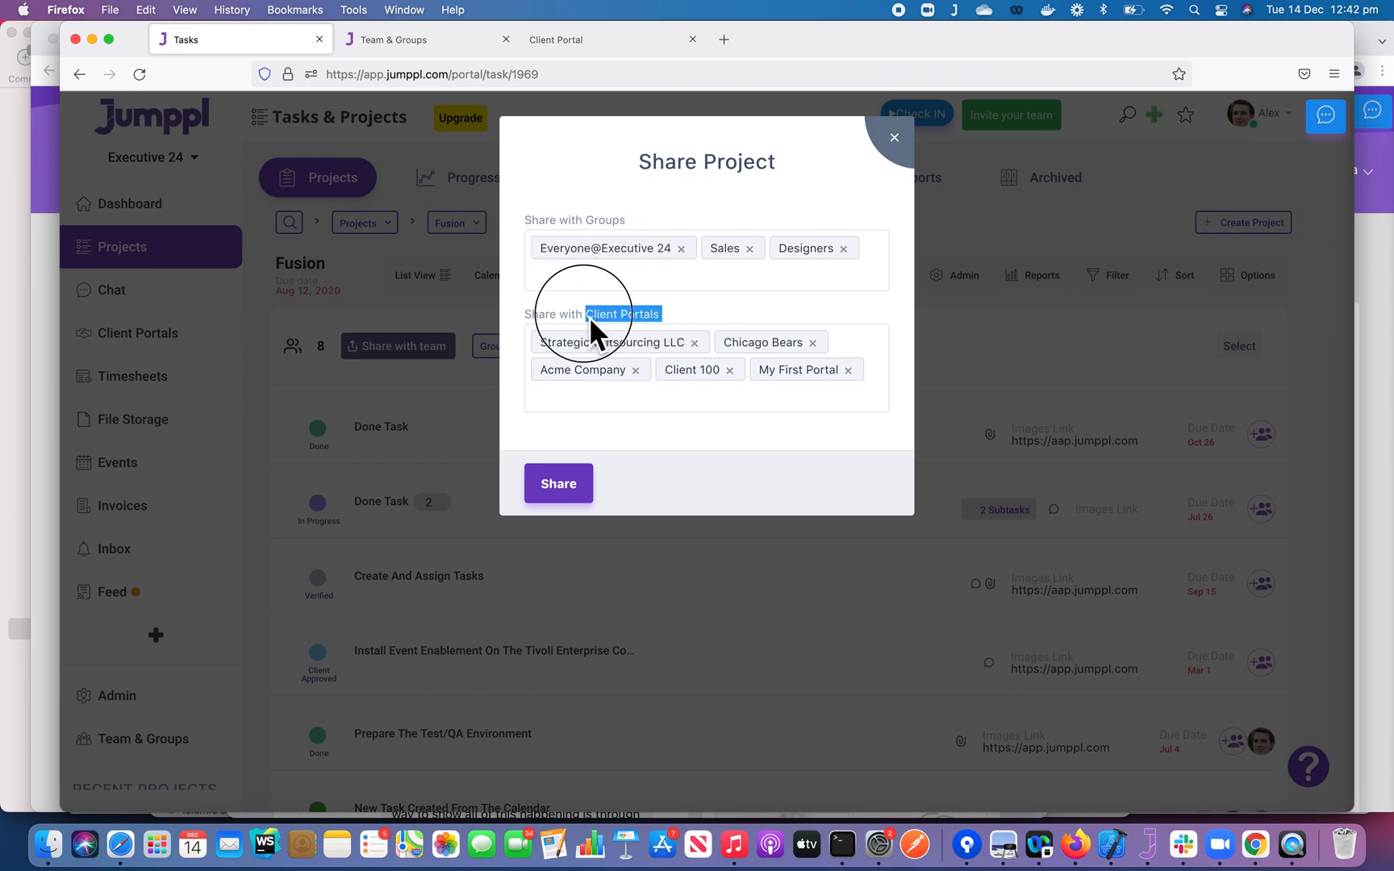
{"action": "left_click", "coordinate": [907, 155]}
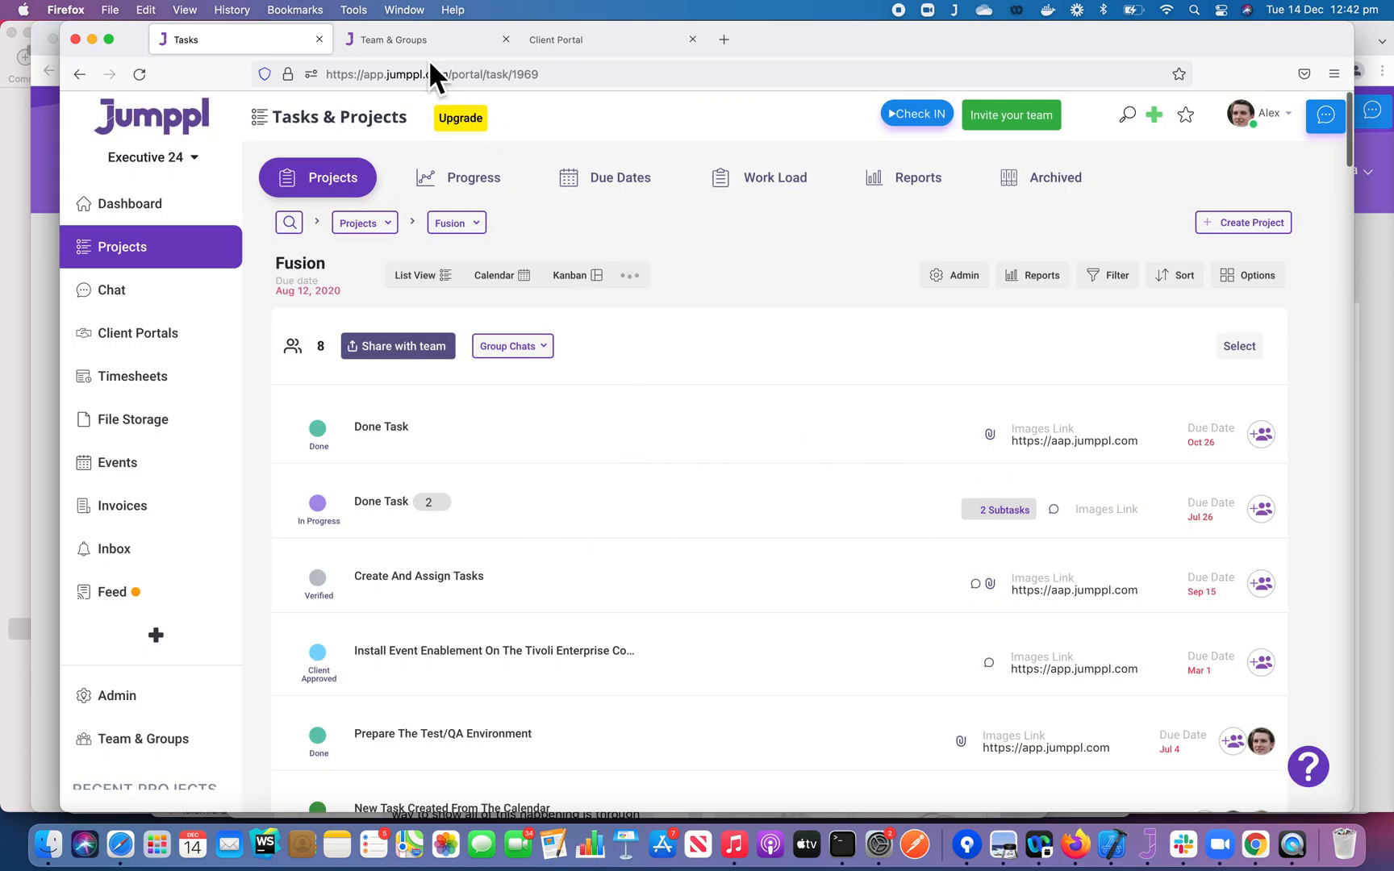
Step: View the Strategic Outsourcing LLC client portal, and check the project list back on the Tasks & Projects page
{"action": "left_click", "coordinate": [552, 40]}
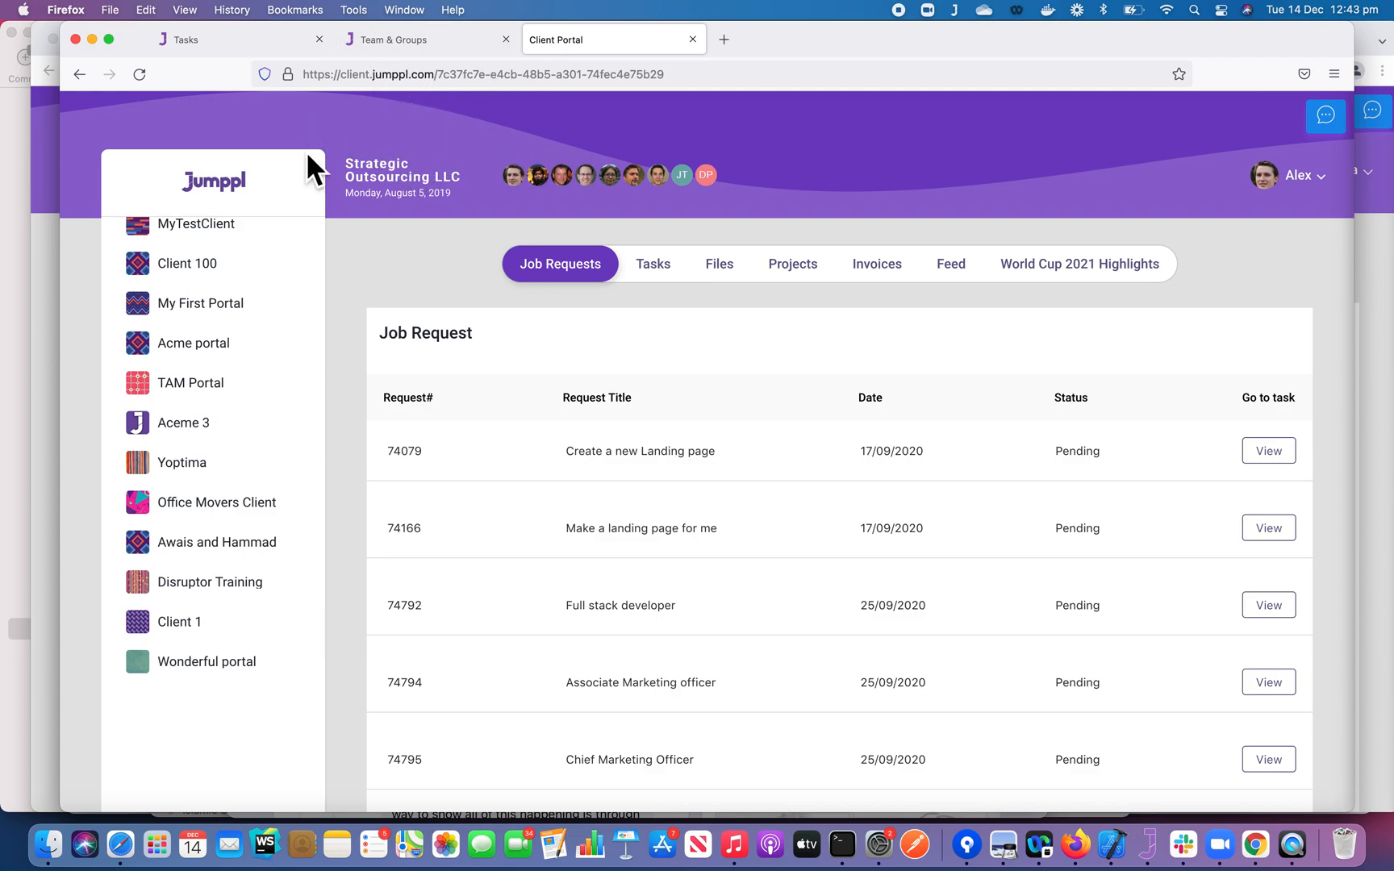
{"action": "left_click", "coordinate": [200, 40]}
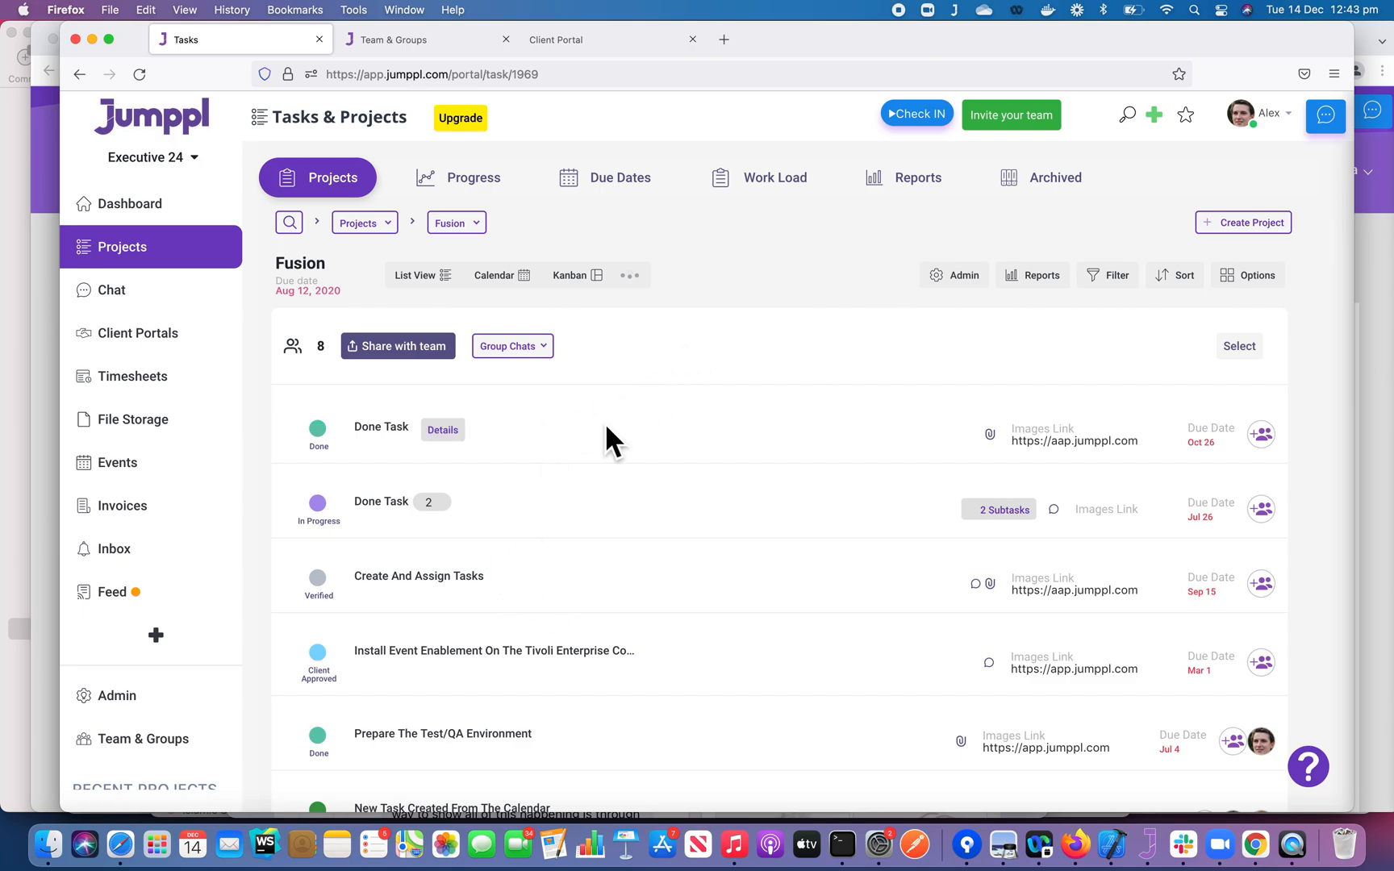
{"action": "left_click", "coordinate": [374, 233]}
{"action": "left_click", "coordinate": [576, 230]}
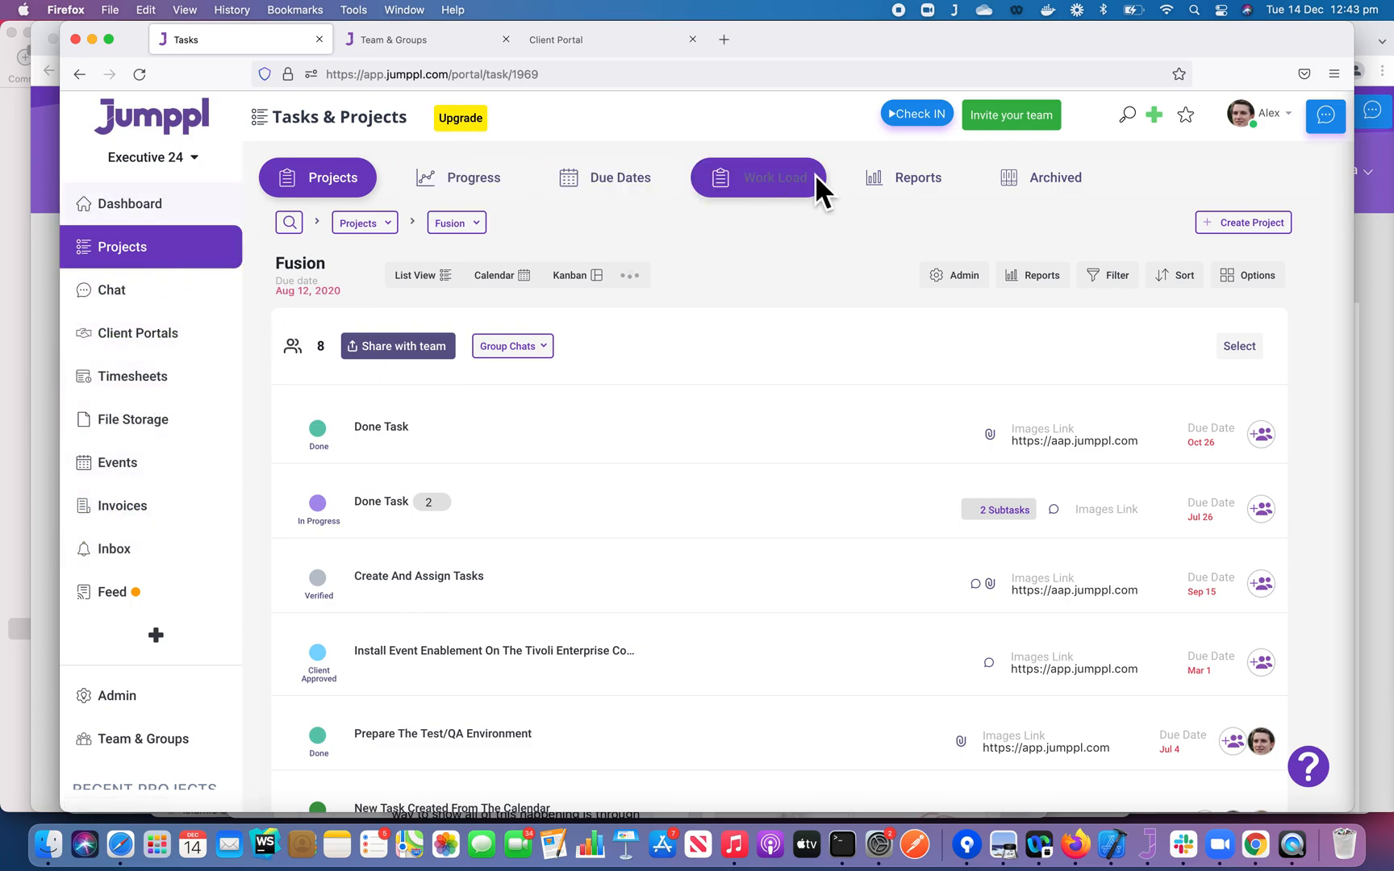
Step: Return to the Strategic Outsourcing LLC client portal and look through its job requests and the list of portals
{"action": "left_click", "coordinate": [601, 47]}
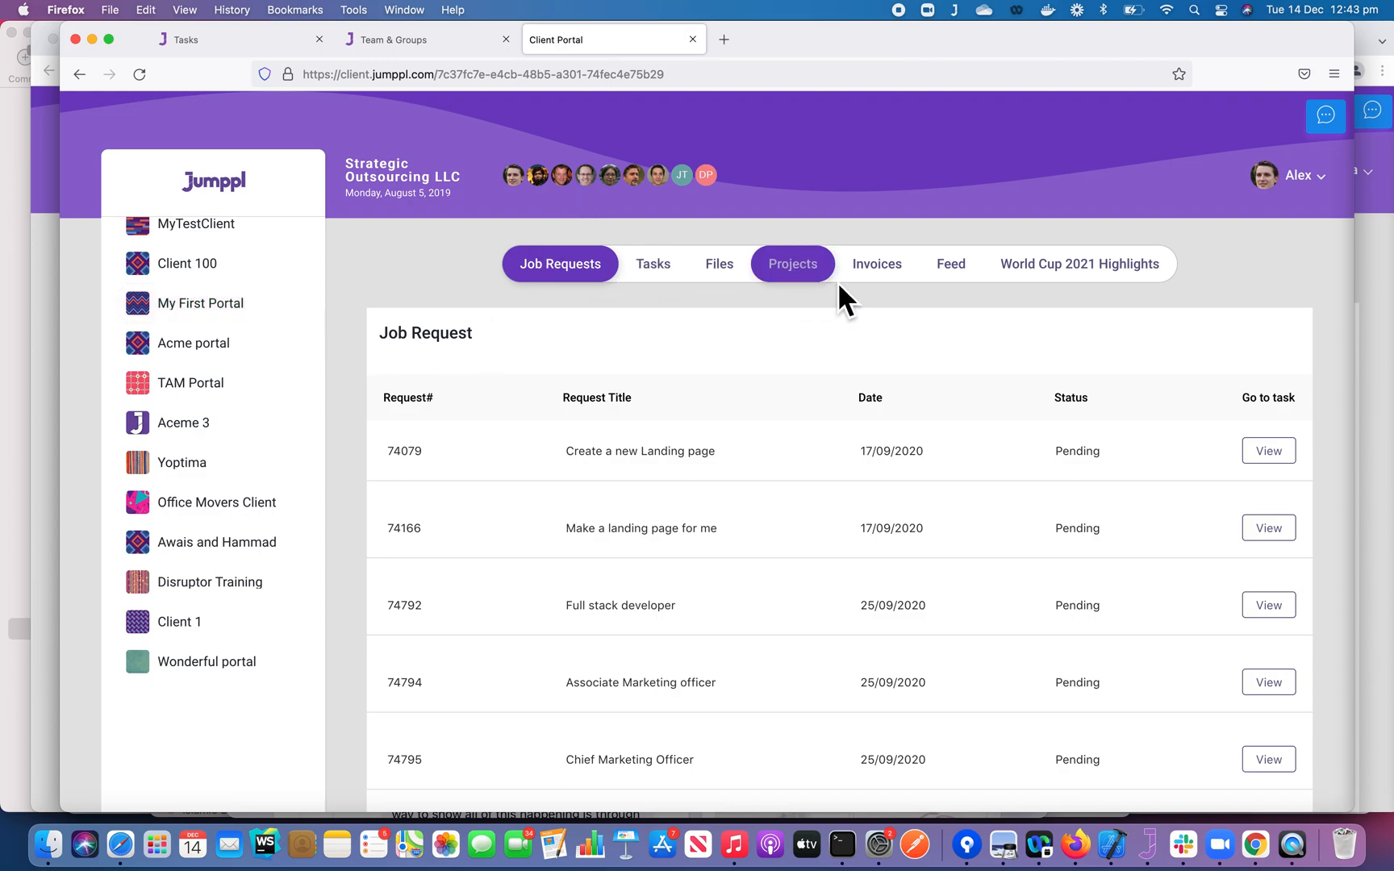
{"action": "scroll", "coordinate": [785, 625], "scroll_direction": "down", "scroll_amount": 1}
{"action": "scroll", "coordinate": [785, 624], "scroll_direction": "up", "scroll_amount": 2}
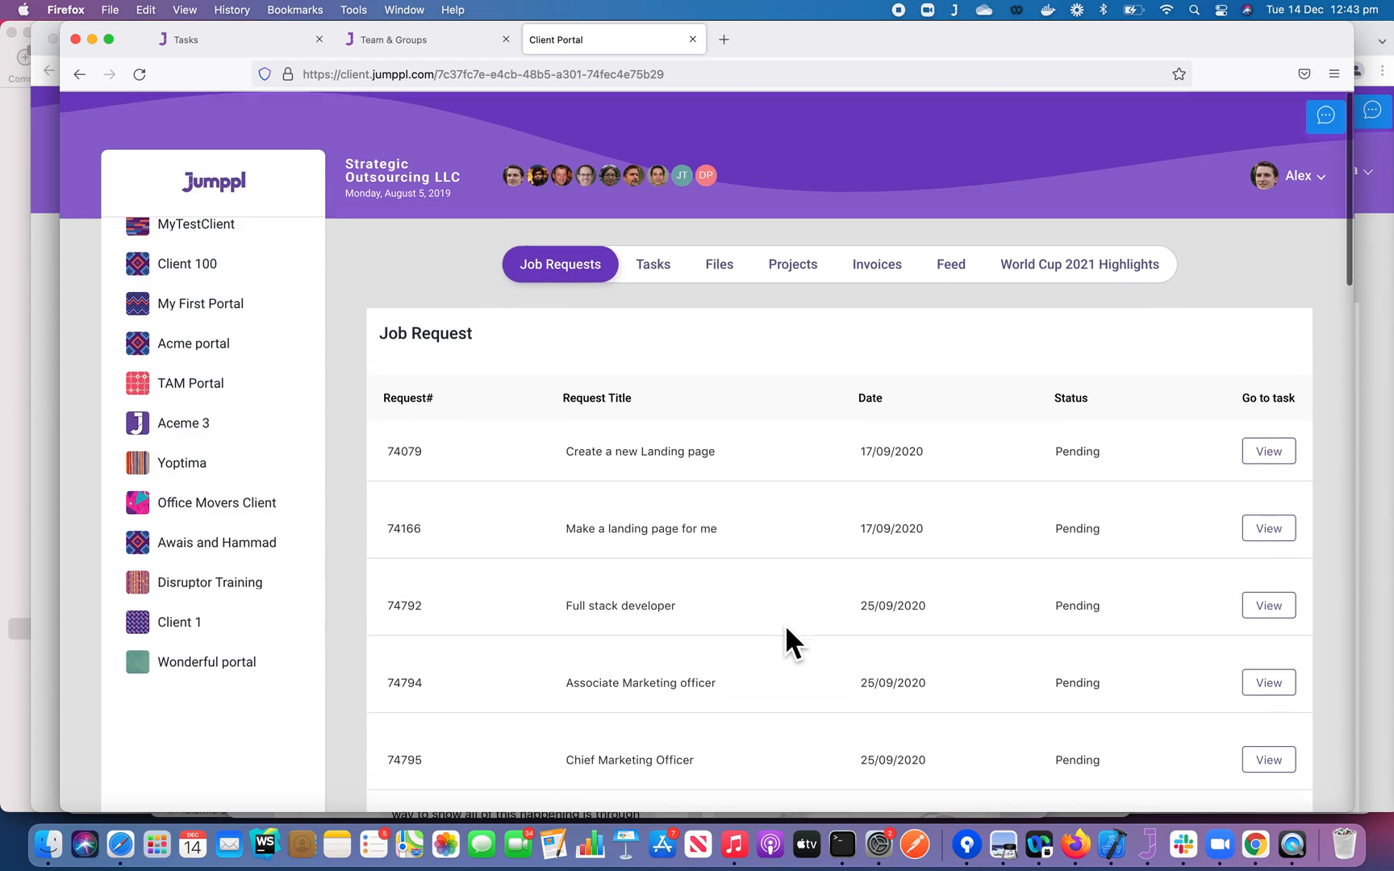
{"action": "scroll", "coordinate": [218, 467], "scroll_direction": "up", "scroll_amount": 10}
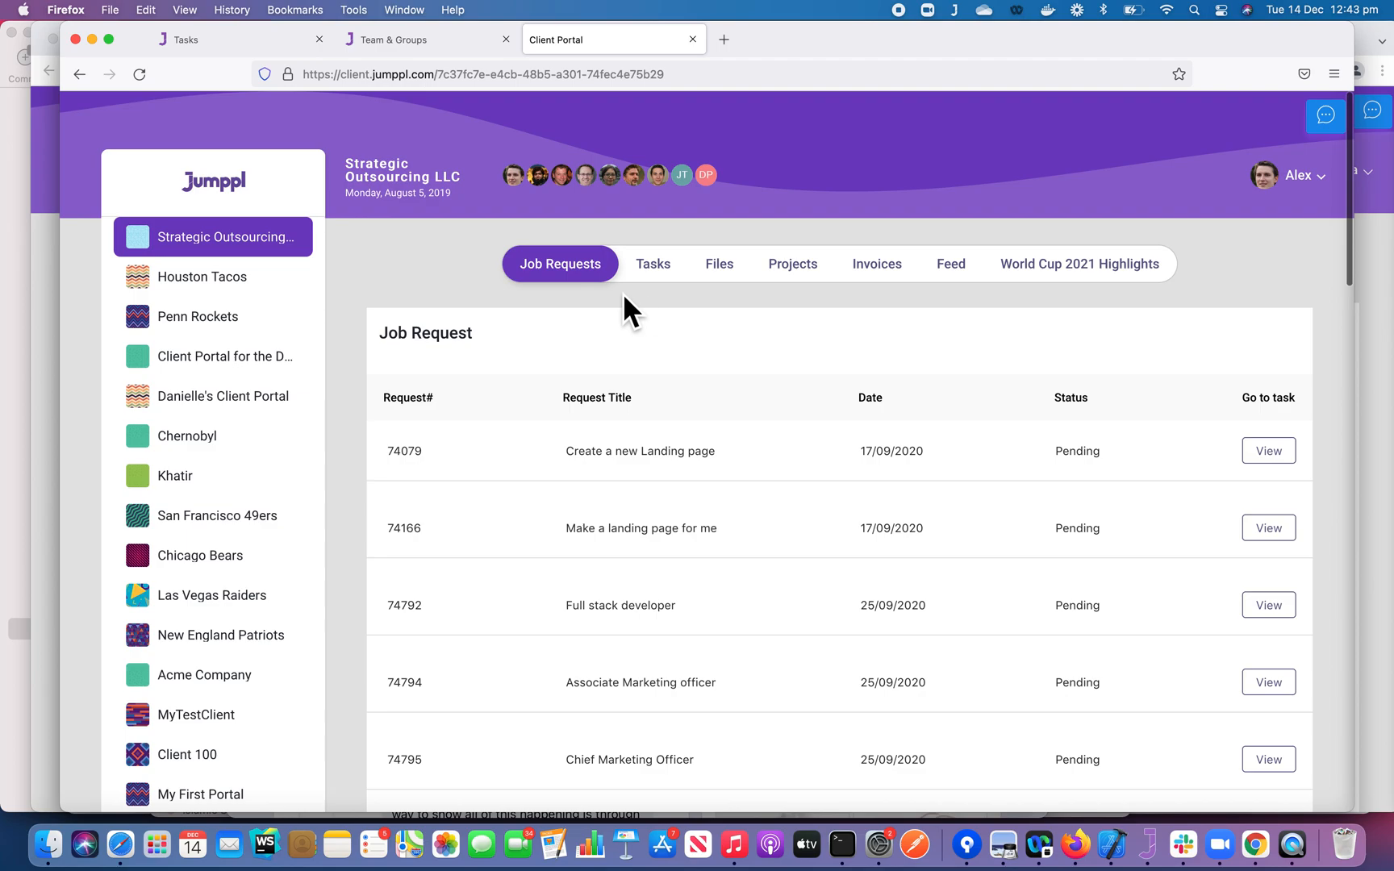
Step: View the projects shared in the client portal and their project list, and return to the Fusion project's tasks
{"action": "left_click", "coordinate": [809, 281]}
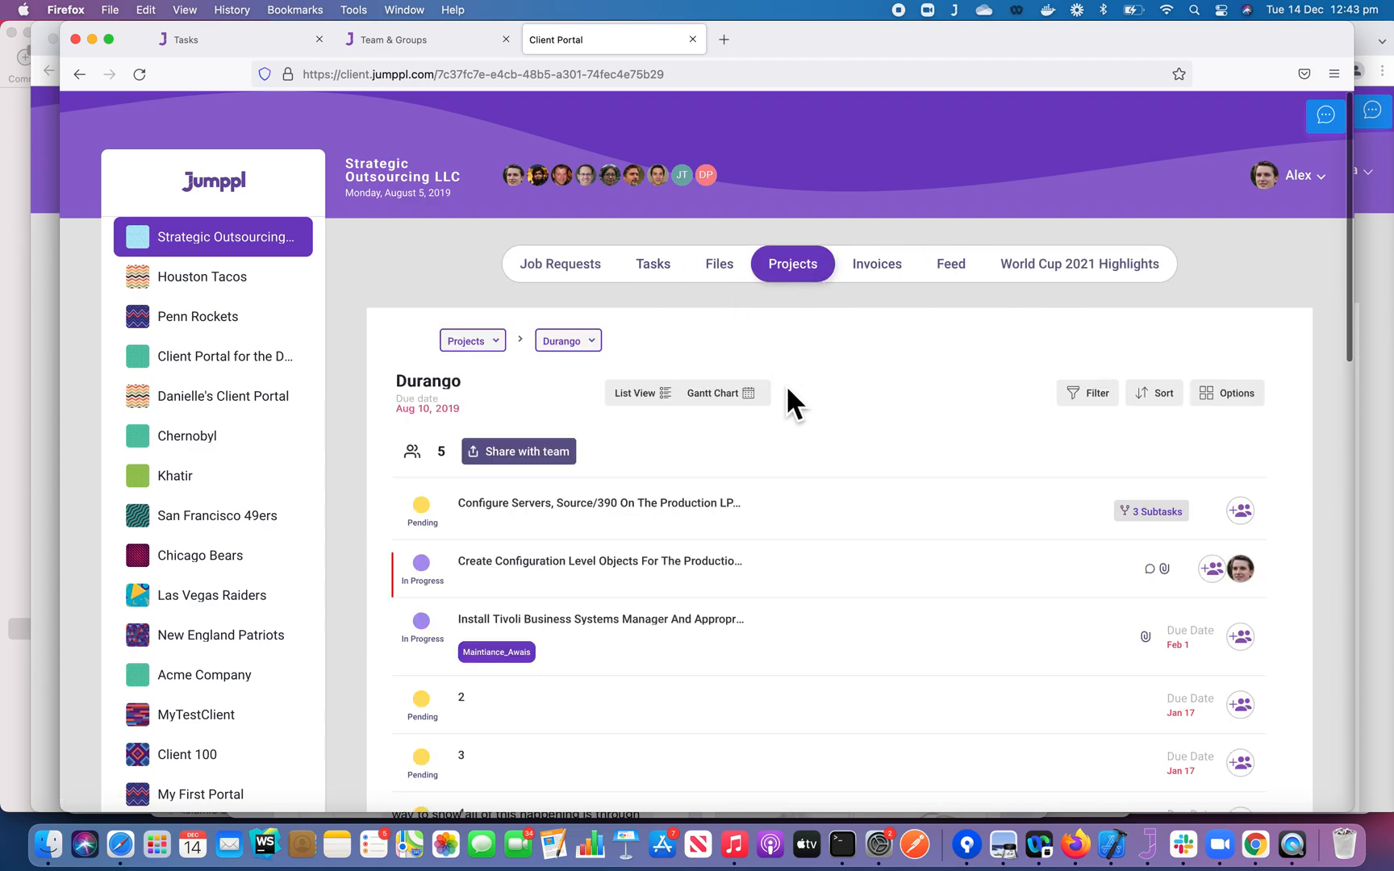
{"action": "left_click", "coordinate": [484, 348]}
{"action": "left_click", "coordinate": [426, 291]}
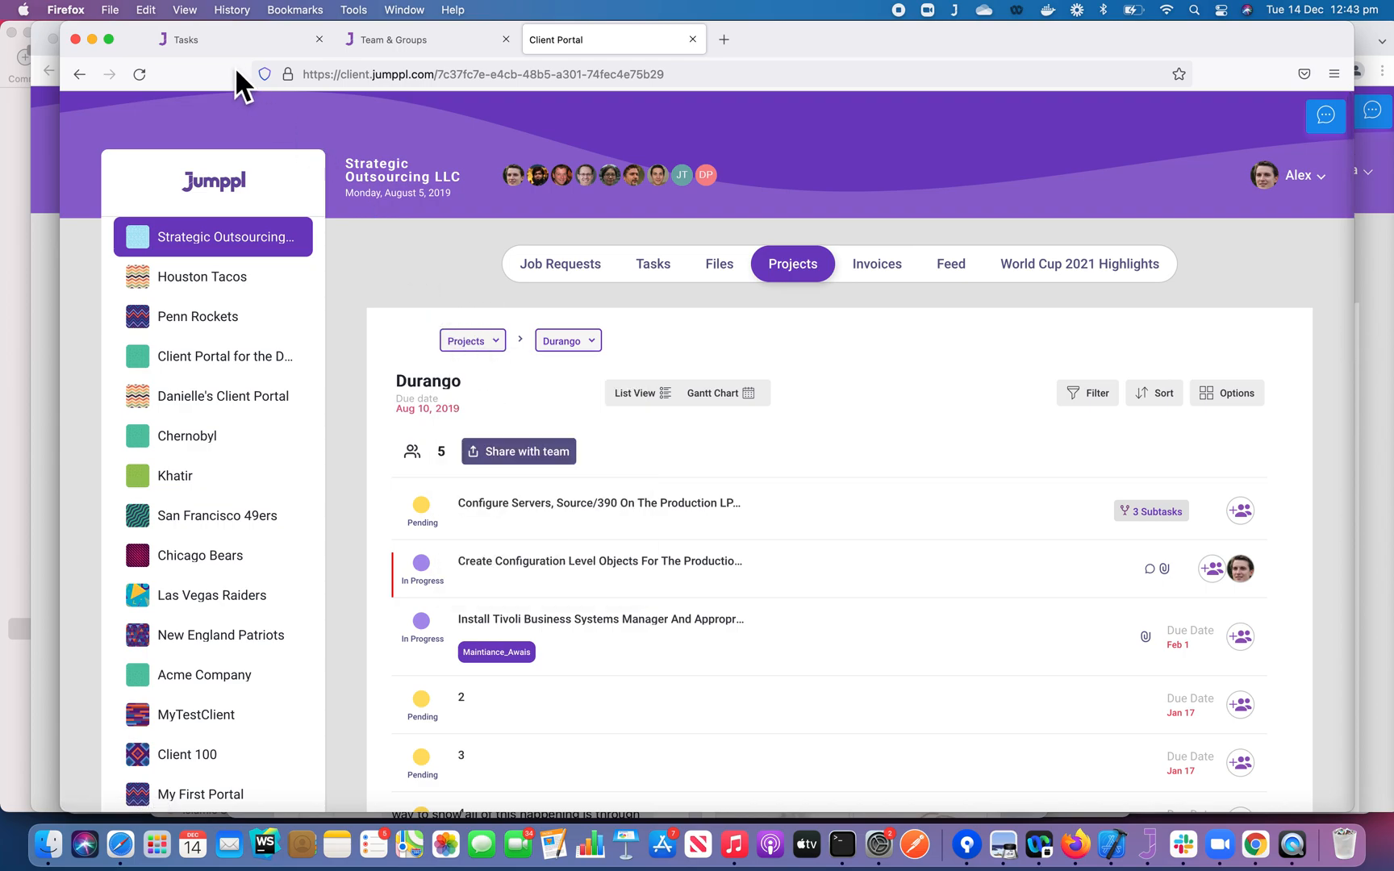
{"action": "left_click", "coordinate": [203, 40]}
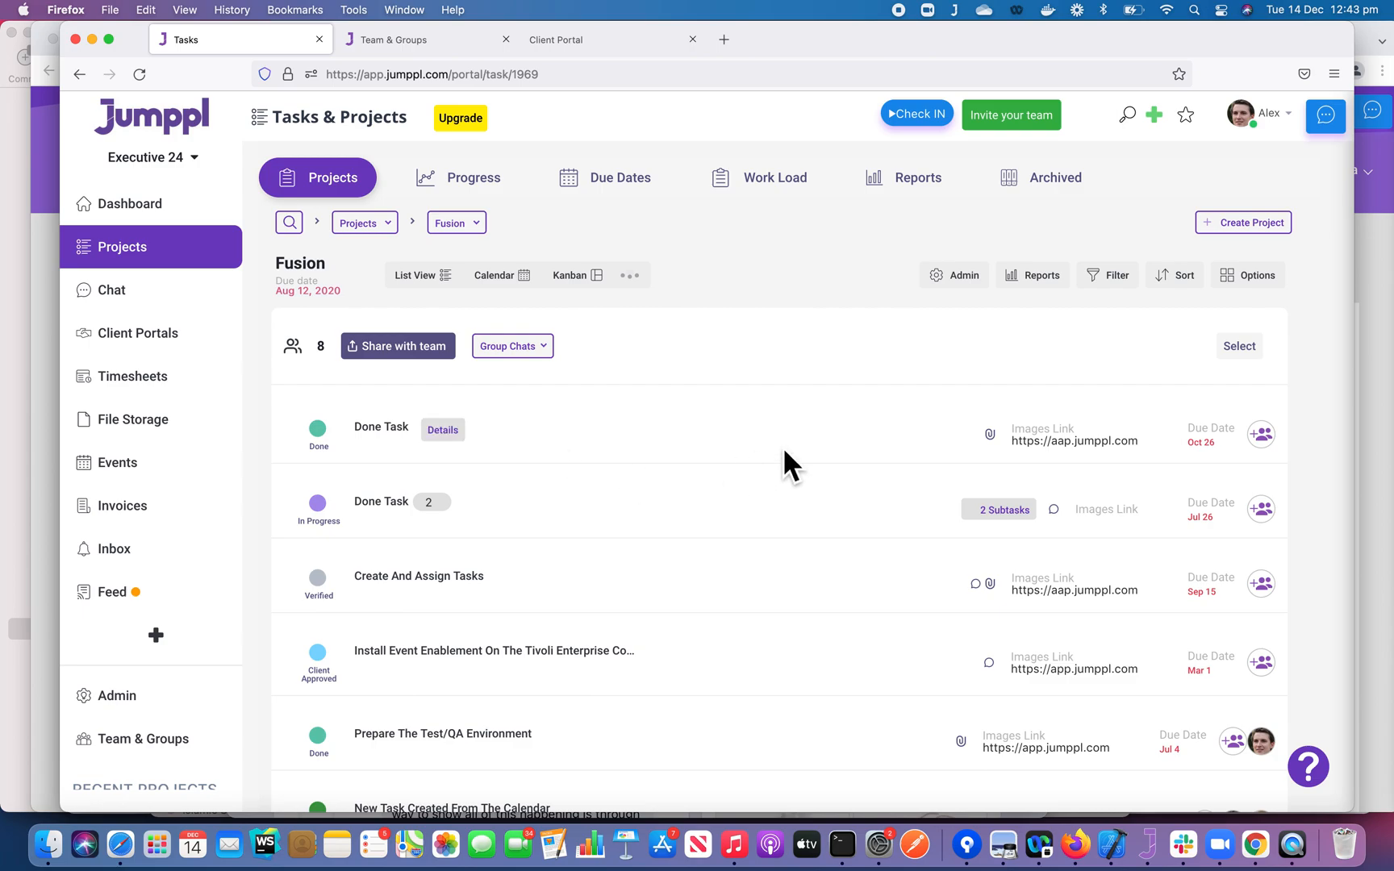
Step: Check the requested music and developer workflows in the Facebook group discussion in Safari, and return to the Fusion tasks in Firefox
{"action": "key", "text": "super+Tab"}
{"action": "left_click", "coordinate": [252, 461]}
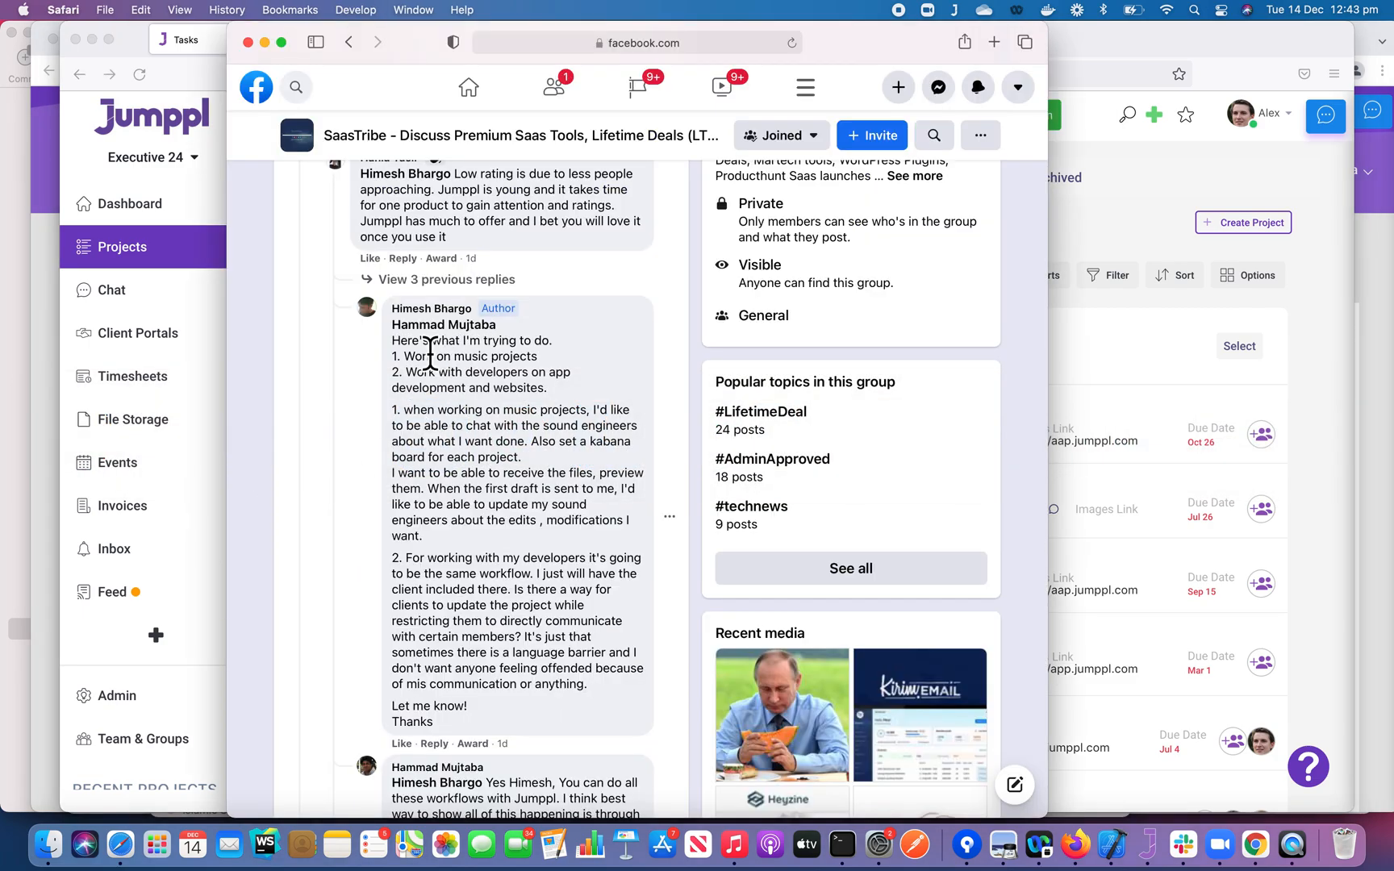
{"action": "left_click", "coordinate": [1047, 386]}
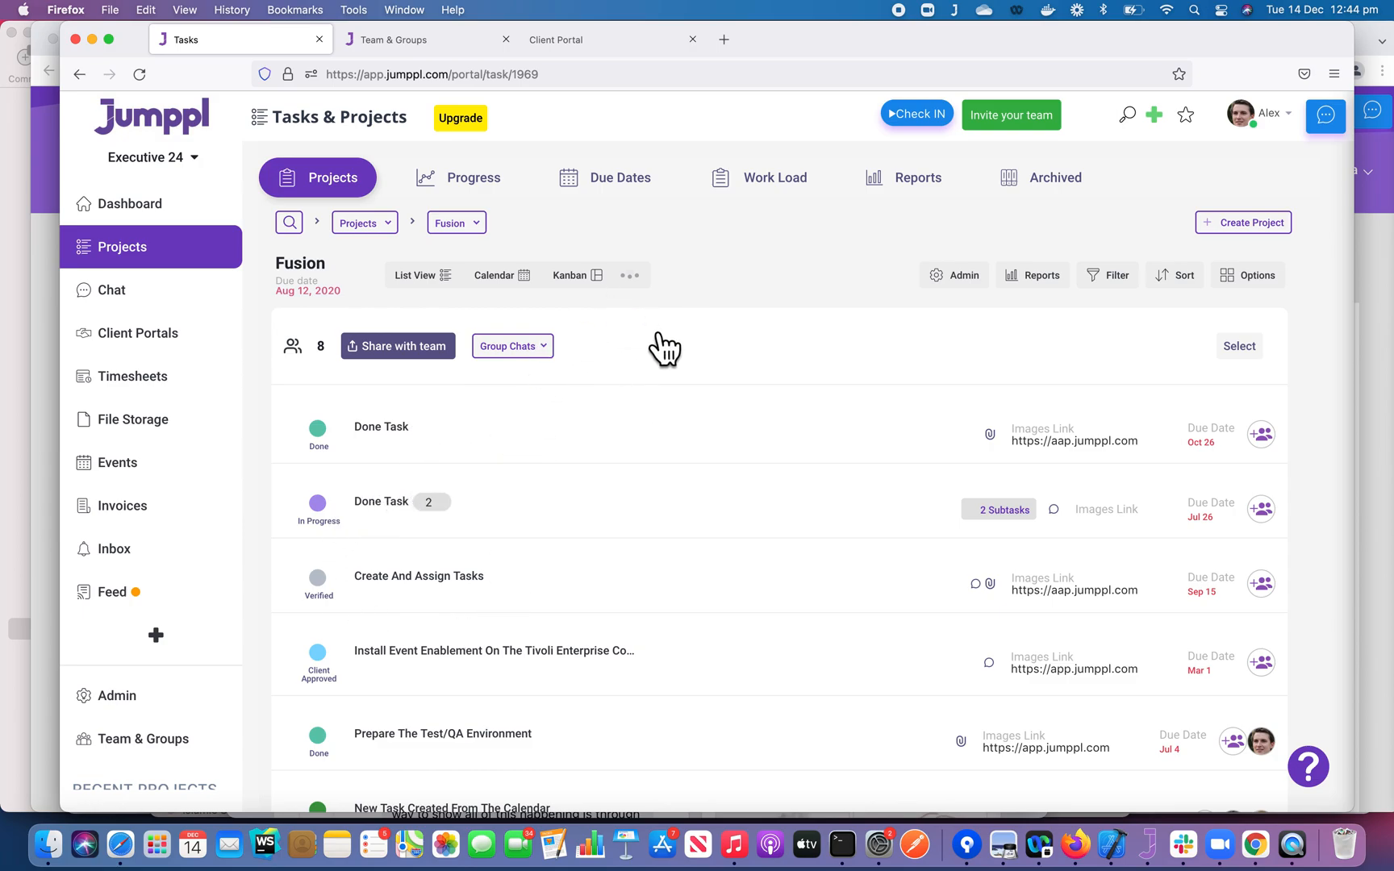
Step: Show the Fusion project as a Kanban board and look through its columns from Pending to the task discussion section
{"action": "left_click", "coordinate": [601, 280]}
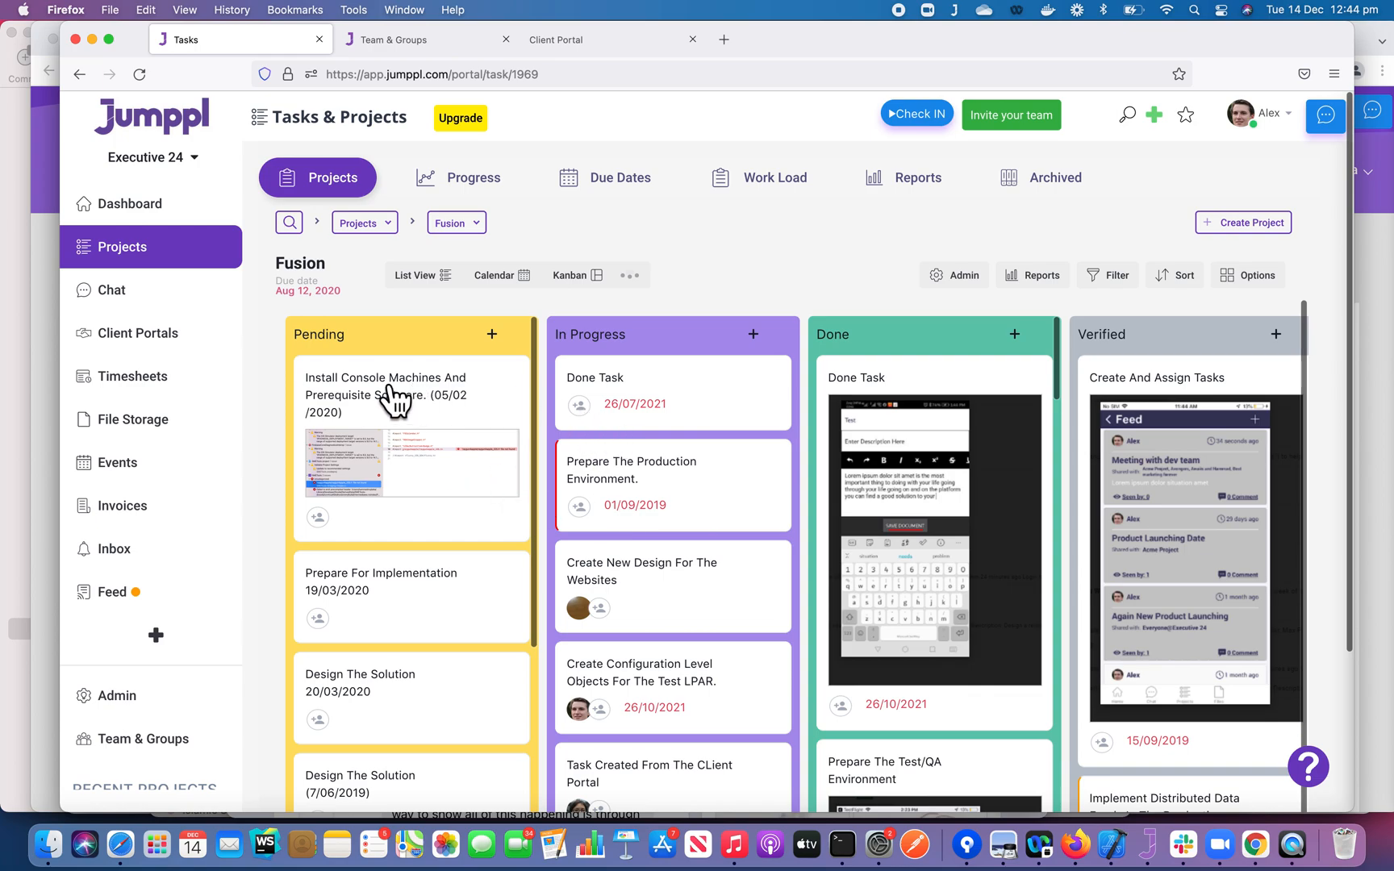
{"action": "left_click", "coordinate": [482, 414]}
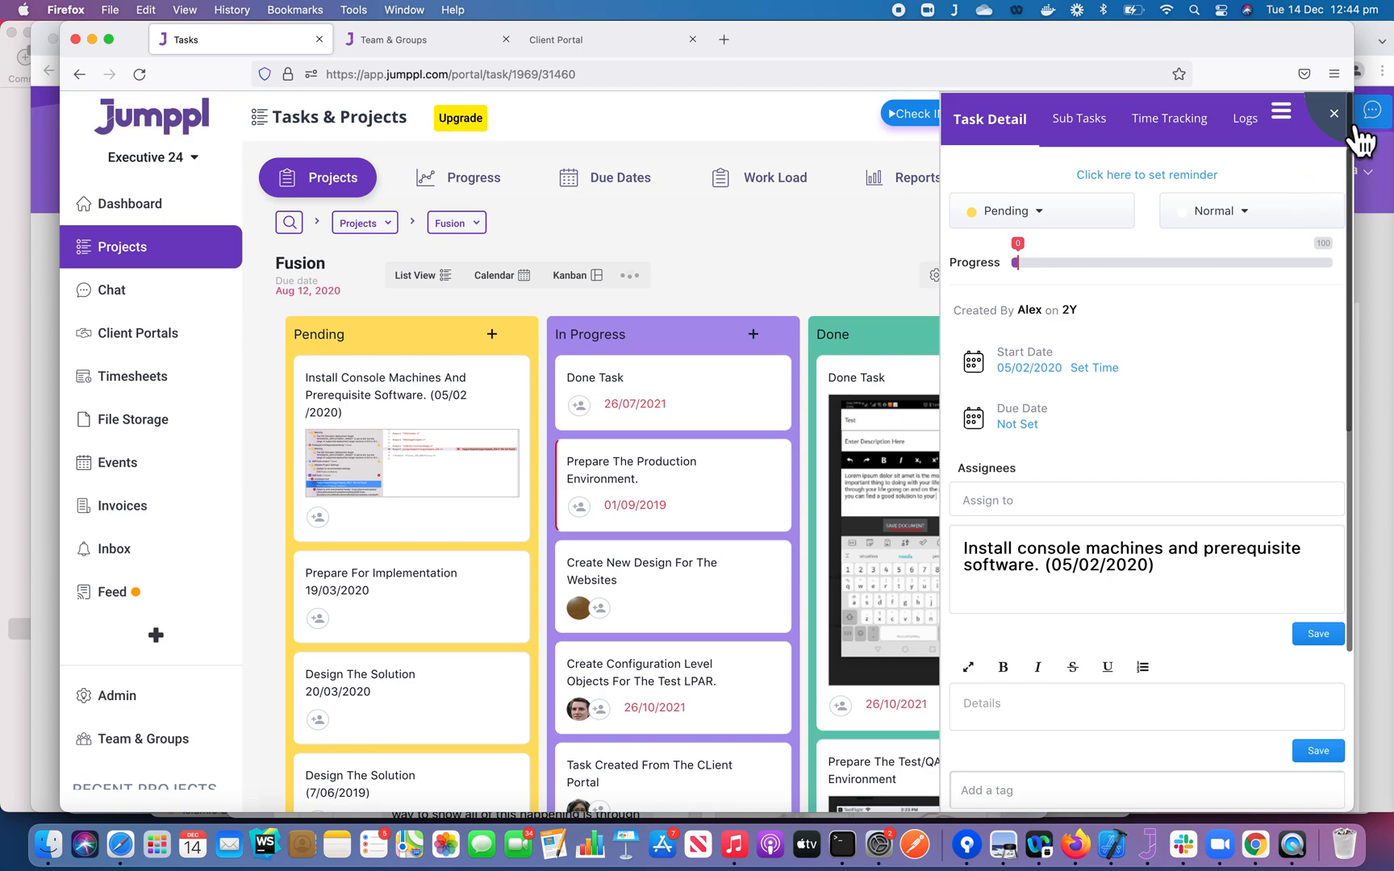
{"action": "left_click", "coordinate": [769, 616]}
{"action": "scroll", "coordinate": [1011, 569], "scroll_direction": "right", "scroll_amount": 6}
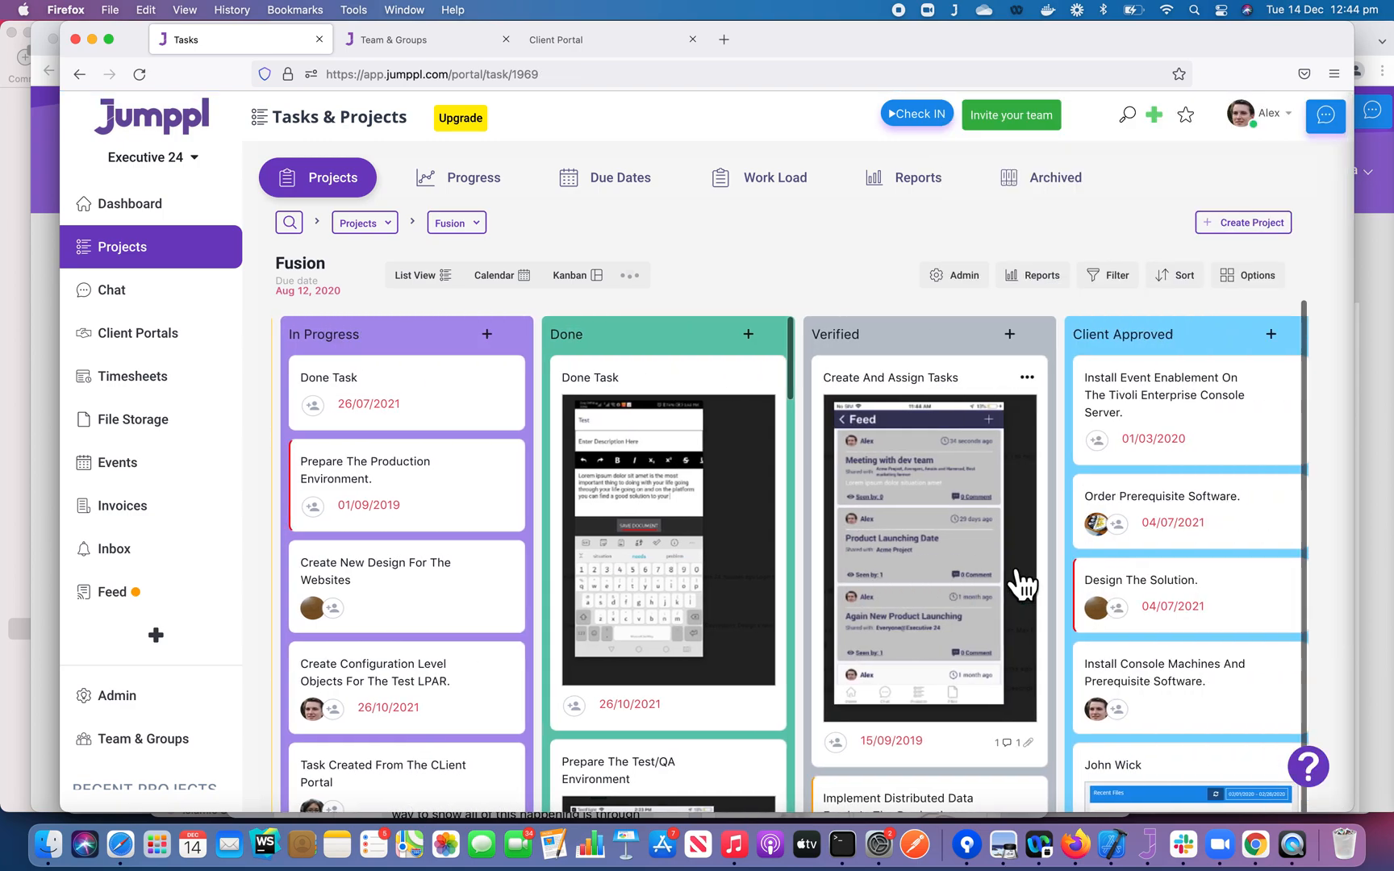
{"action": "scroll", "coordinate": [1006, 563], "scroll_direction": "right", "scroll_amount": 1}
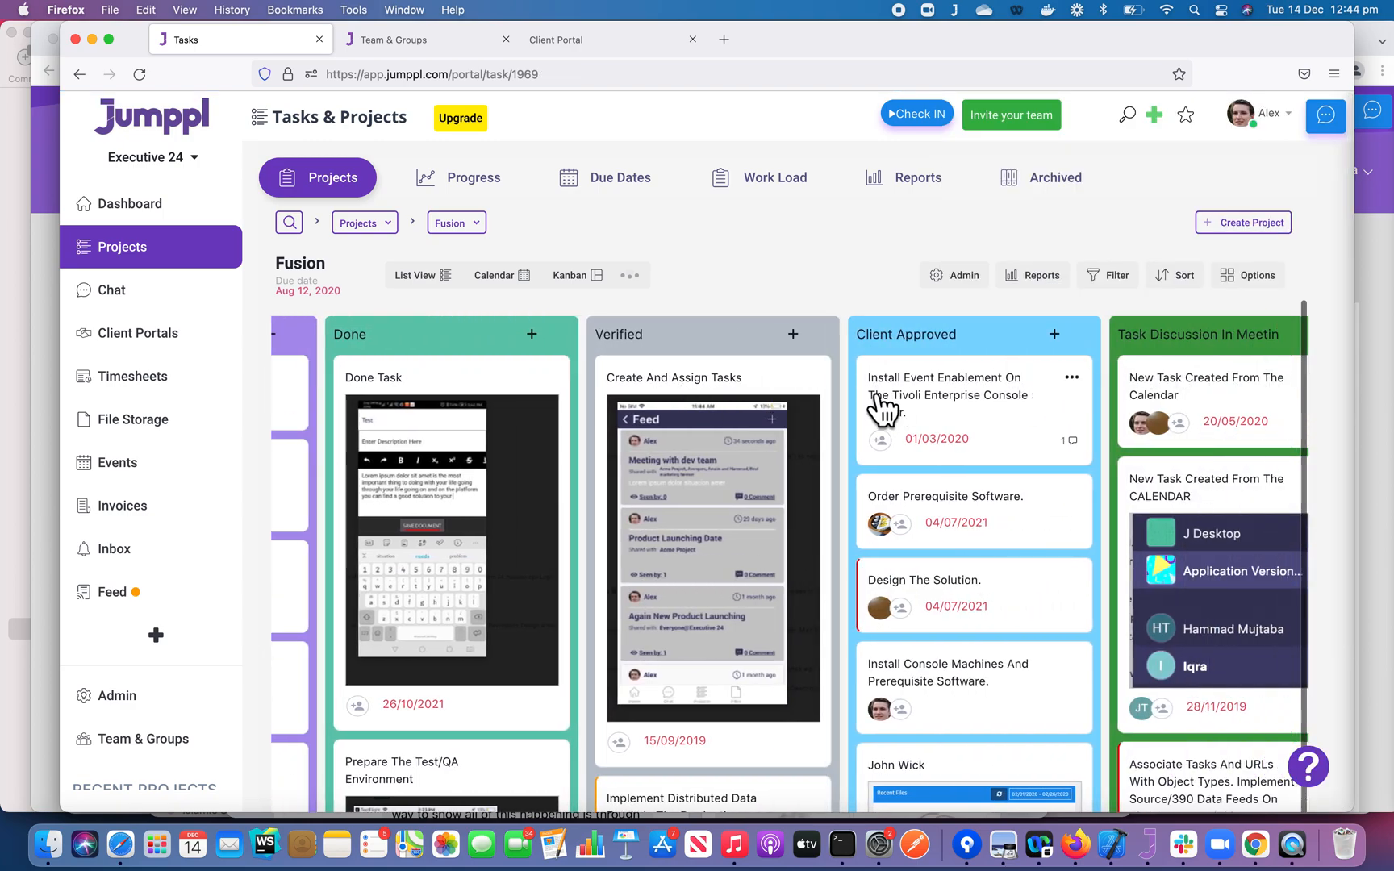
{"action": "scroll", "coordinate": [881, 406], "scroll_direction": "right", "scroll_amount": 5}
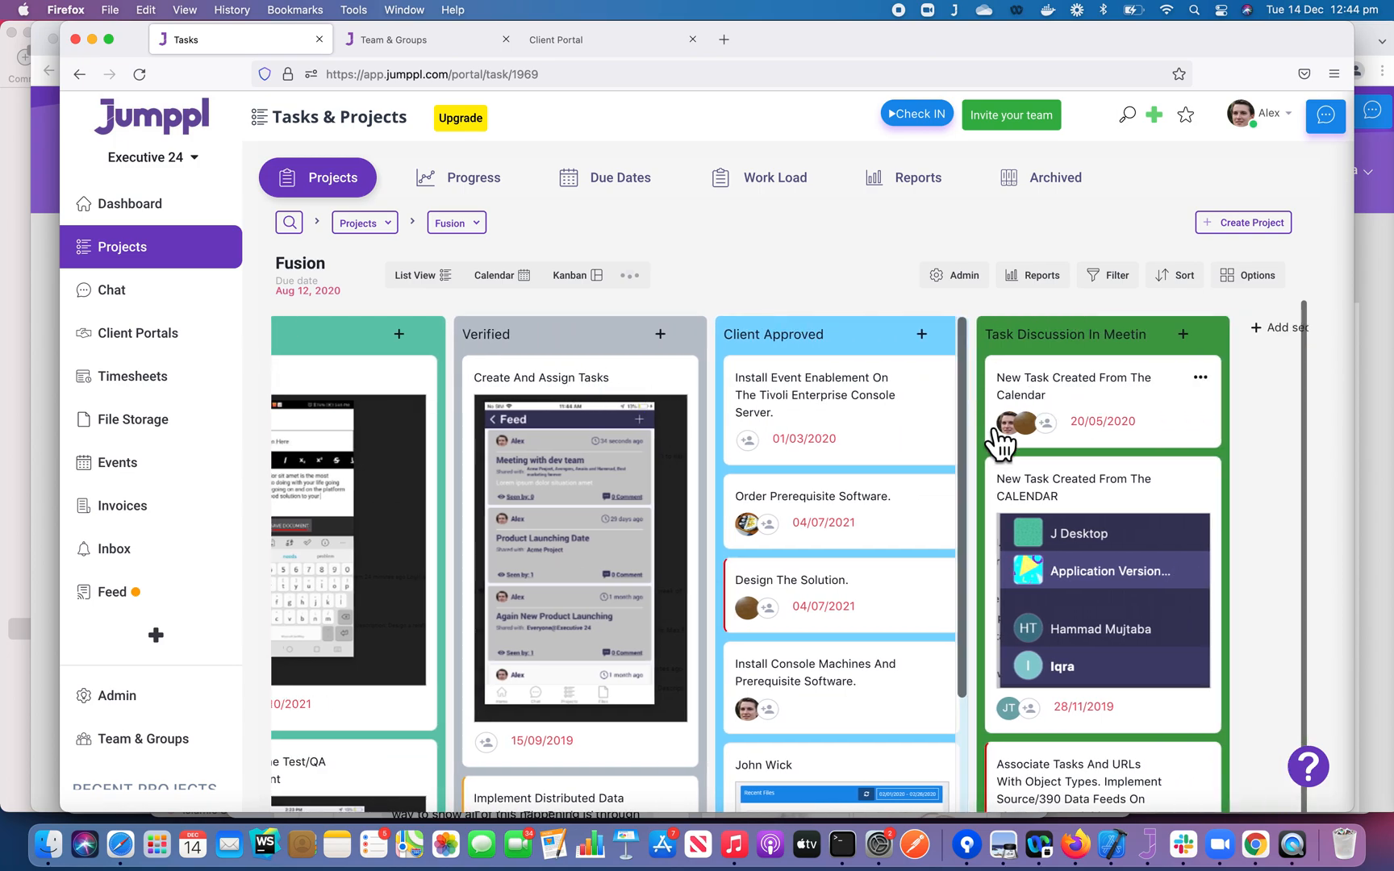
{"action": "scroll", "coordinate": [851, 513], "scroll_direction": "left", "scroll_amount": 15}
{"action": "scroll", "coordinate": [853, 512], "scroll_direction": "left", "scroll_amount": 7}
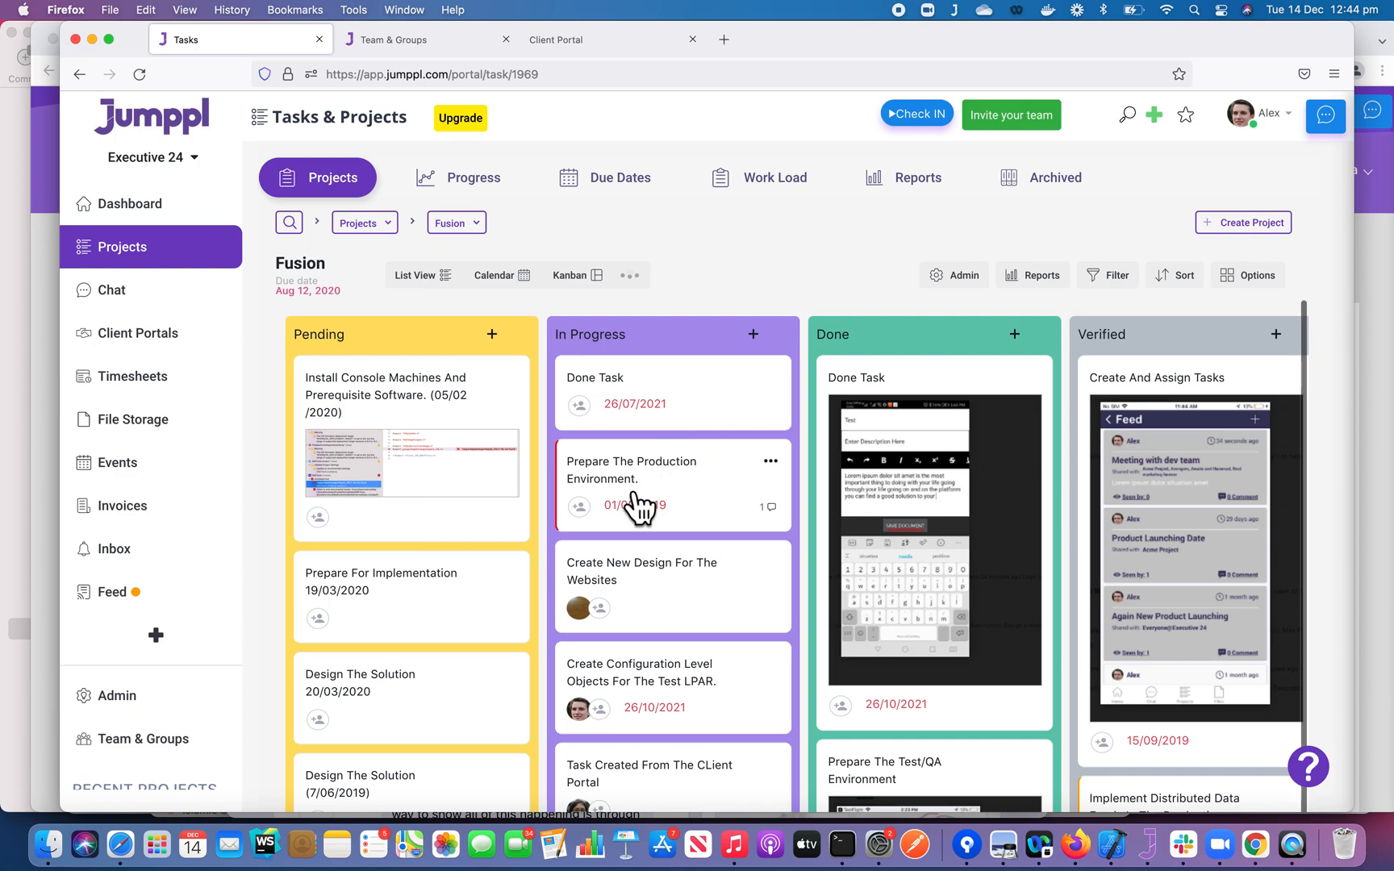
Step: Open the "Install Console Machines And Prerequisite Software" task and review its details, custom fields, attached file and comment area
{"action": "left_click", "coordinate": [482, 404]}
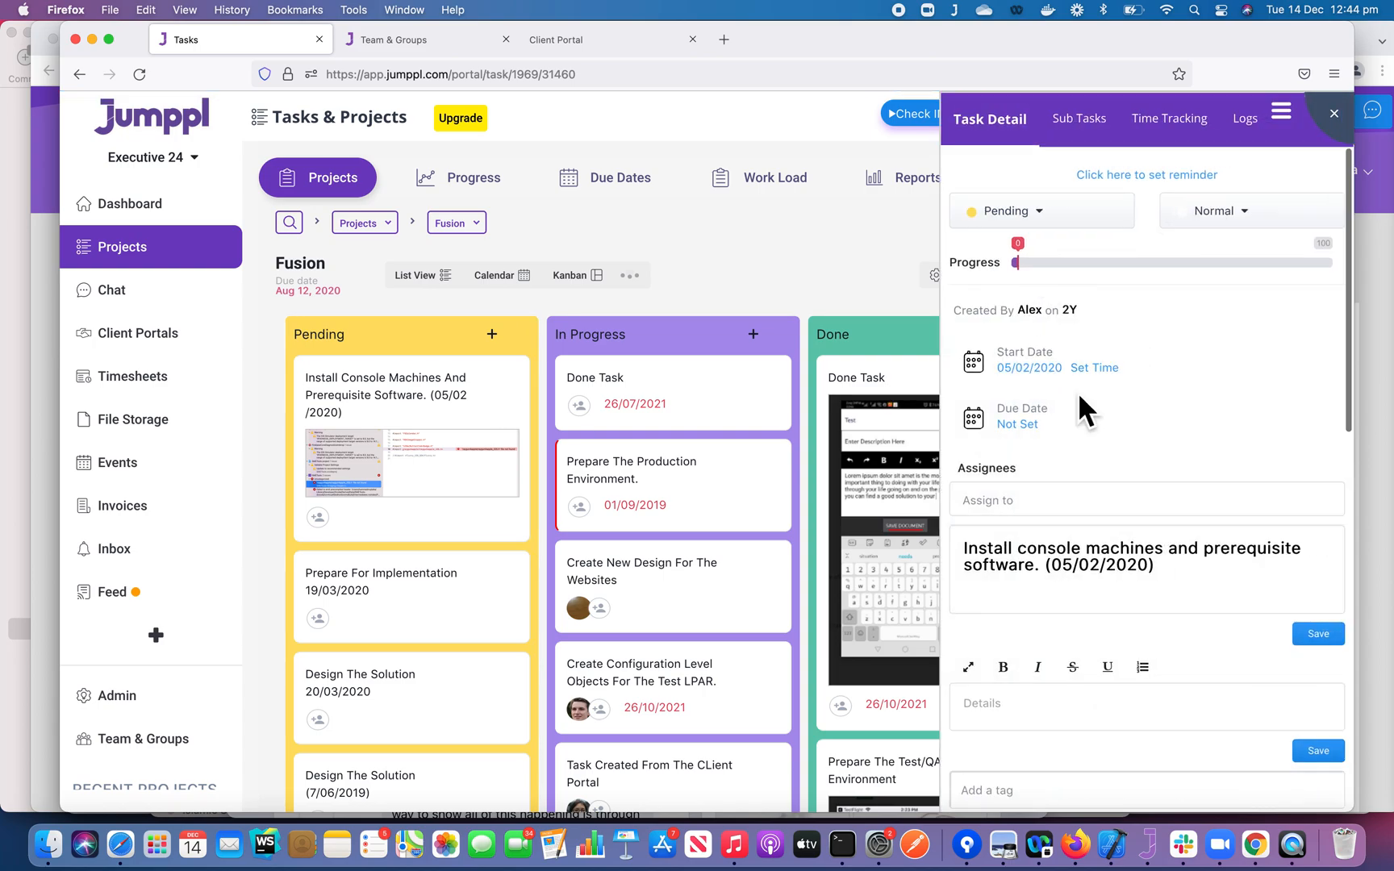
{"action": "scroll", "coordinate": [1078, 392], "scroll_direction": "down", "scroll_amount": 5}
{"action": "scroll", "coordinate": [1078, 392], "scroll_direction": "down", "scroll_amount": 6}
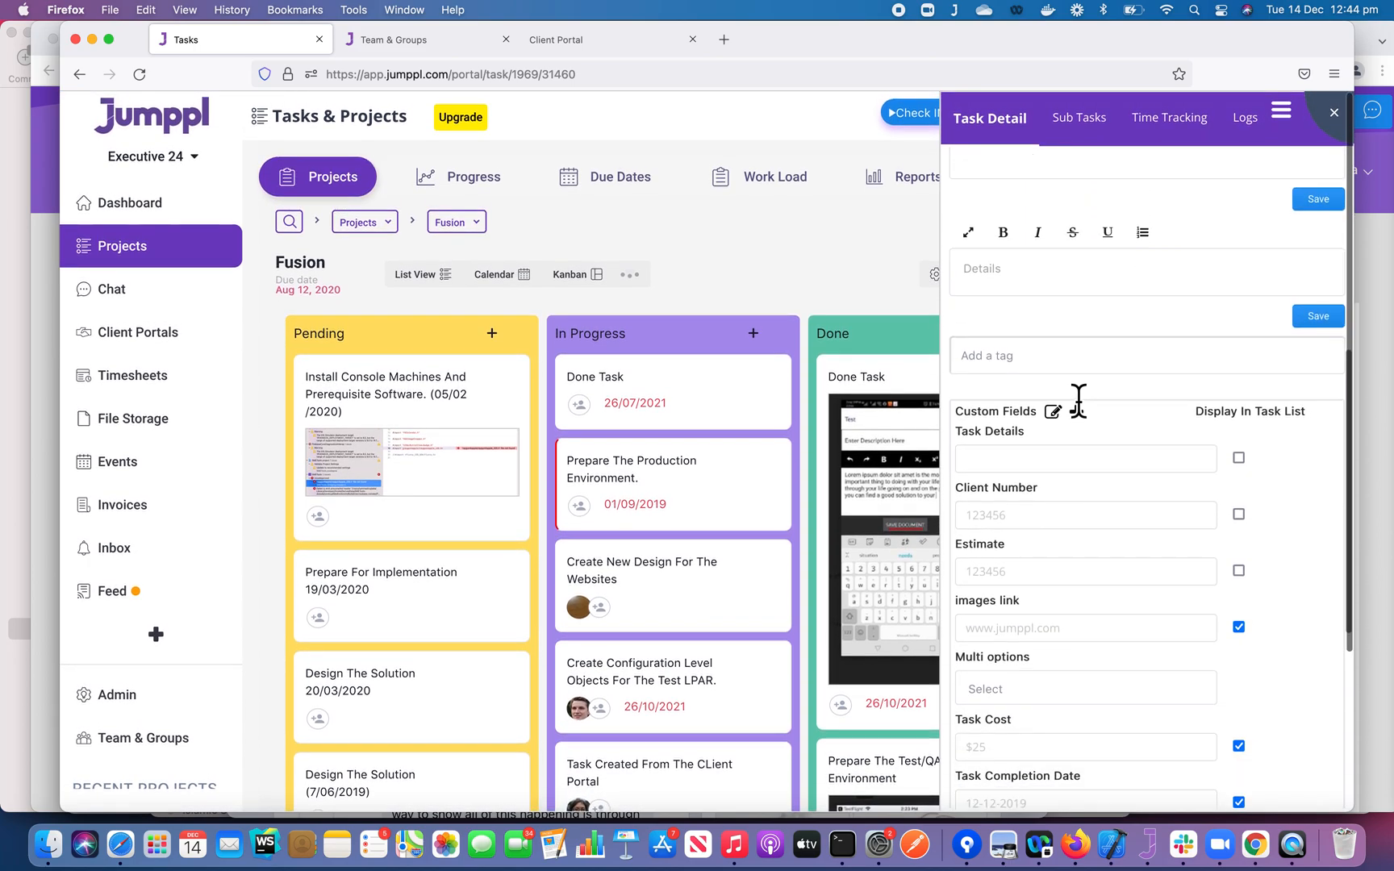
{"action": "left_click", "coordinate": [1080, 732]}
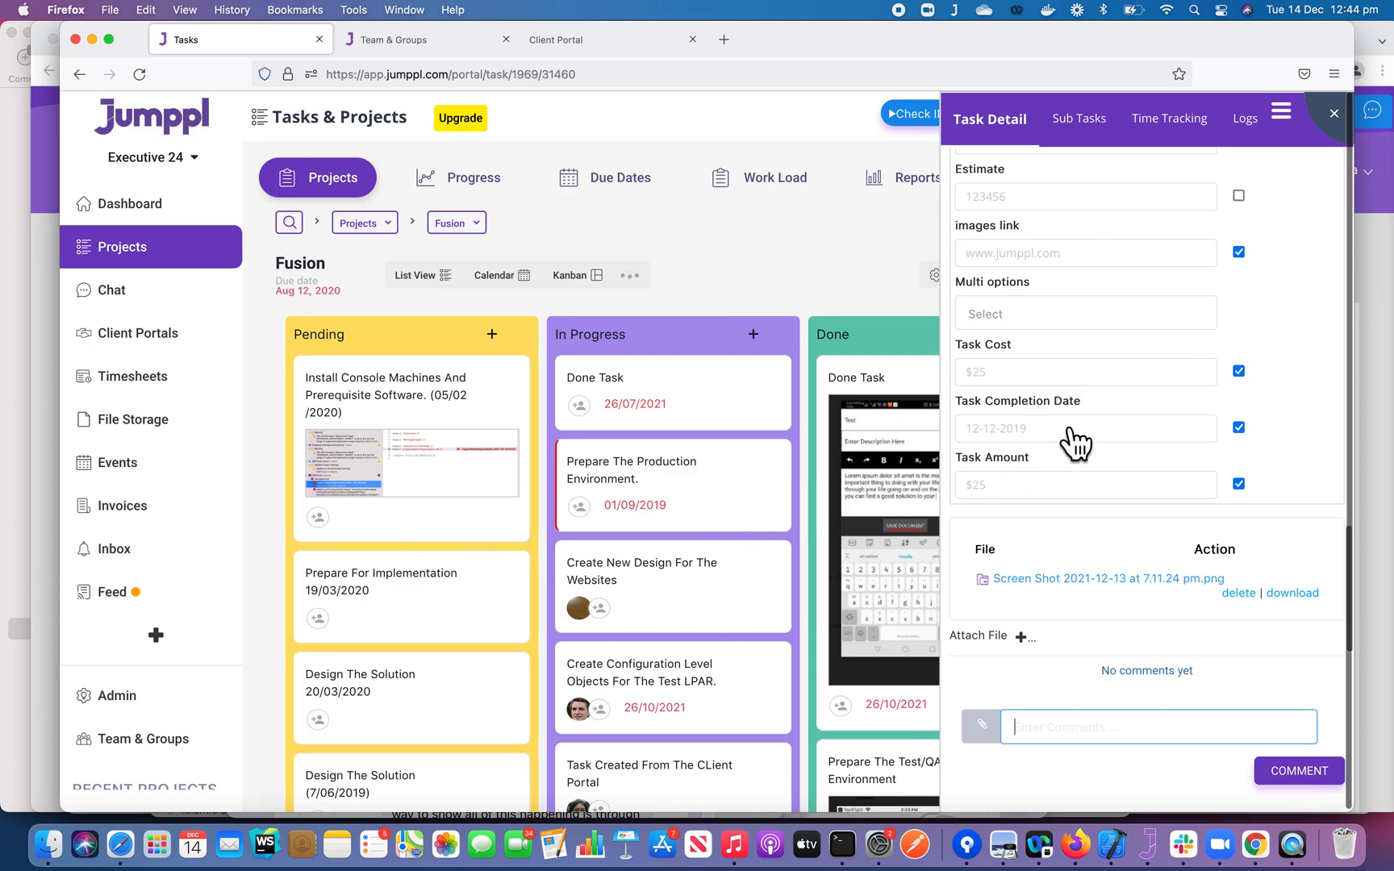
{"action": "scroll", "coordinate": [1075, 442], "scroll_direction": "up", "scroll_amount": 5}
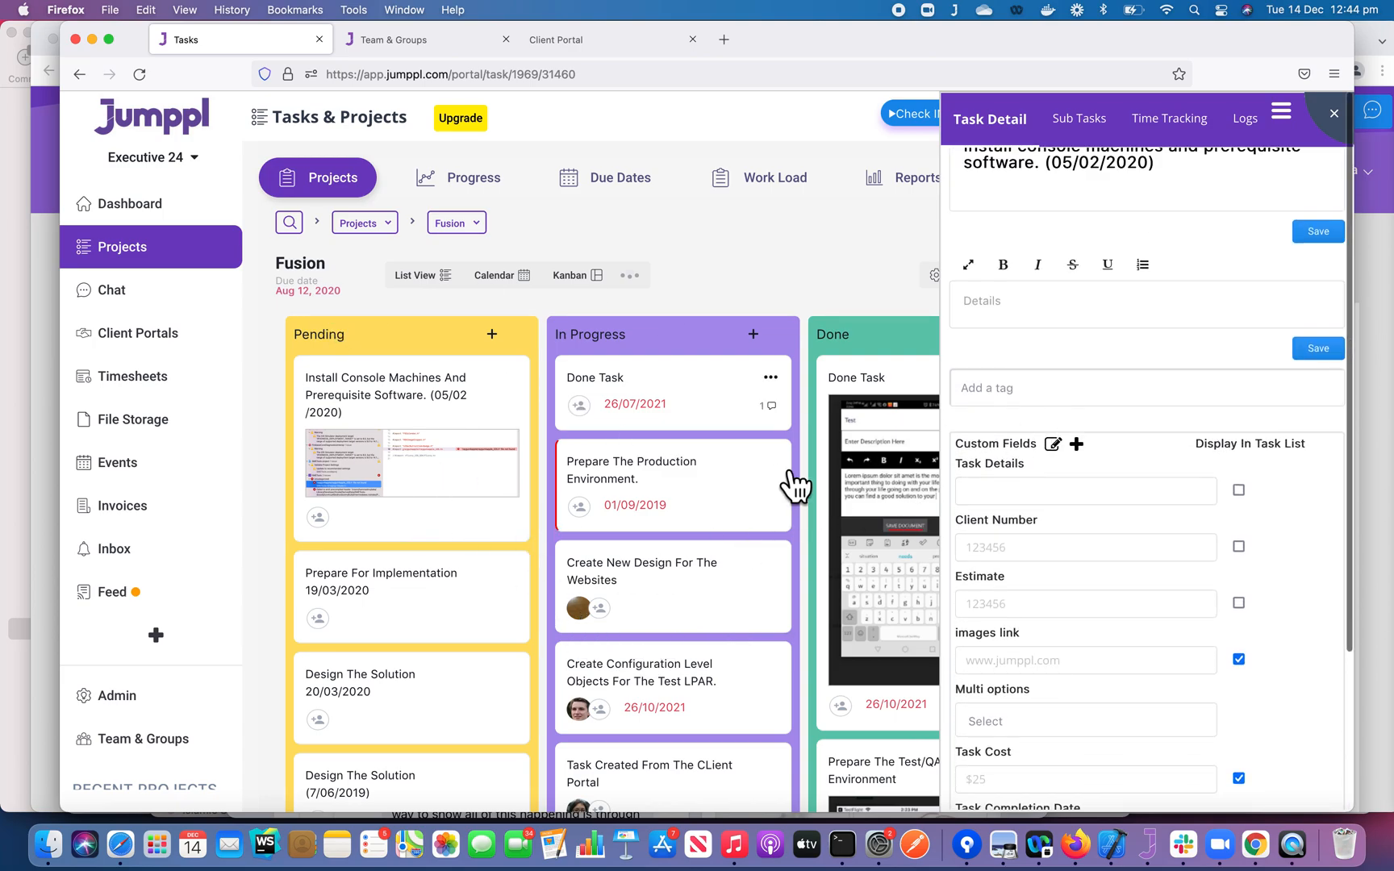
{"action": "scroll", "coordinate": [1089, 473], "scroll_direction": "up", "scroll_amount": 3}
{"action": "scroll", "coordinate": [1089, 473], "scroll_direction": "down", "scroll_amount": 4}
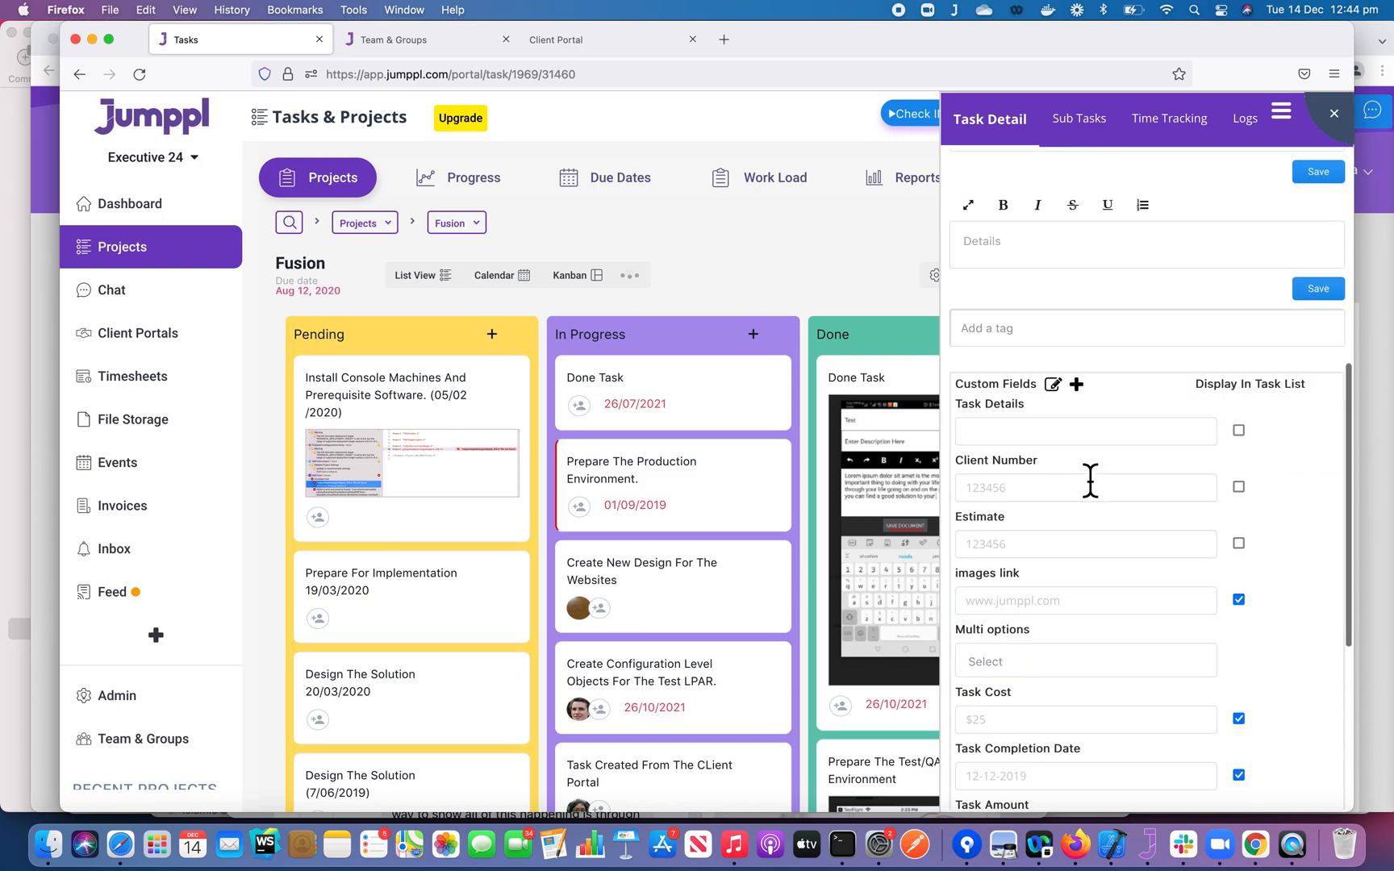
{"action": "scroll", "coordinate": [1089, 472], "scroll_direction": "down", "scroll_amount": 4}
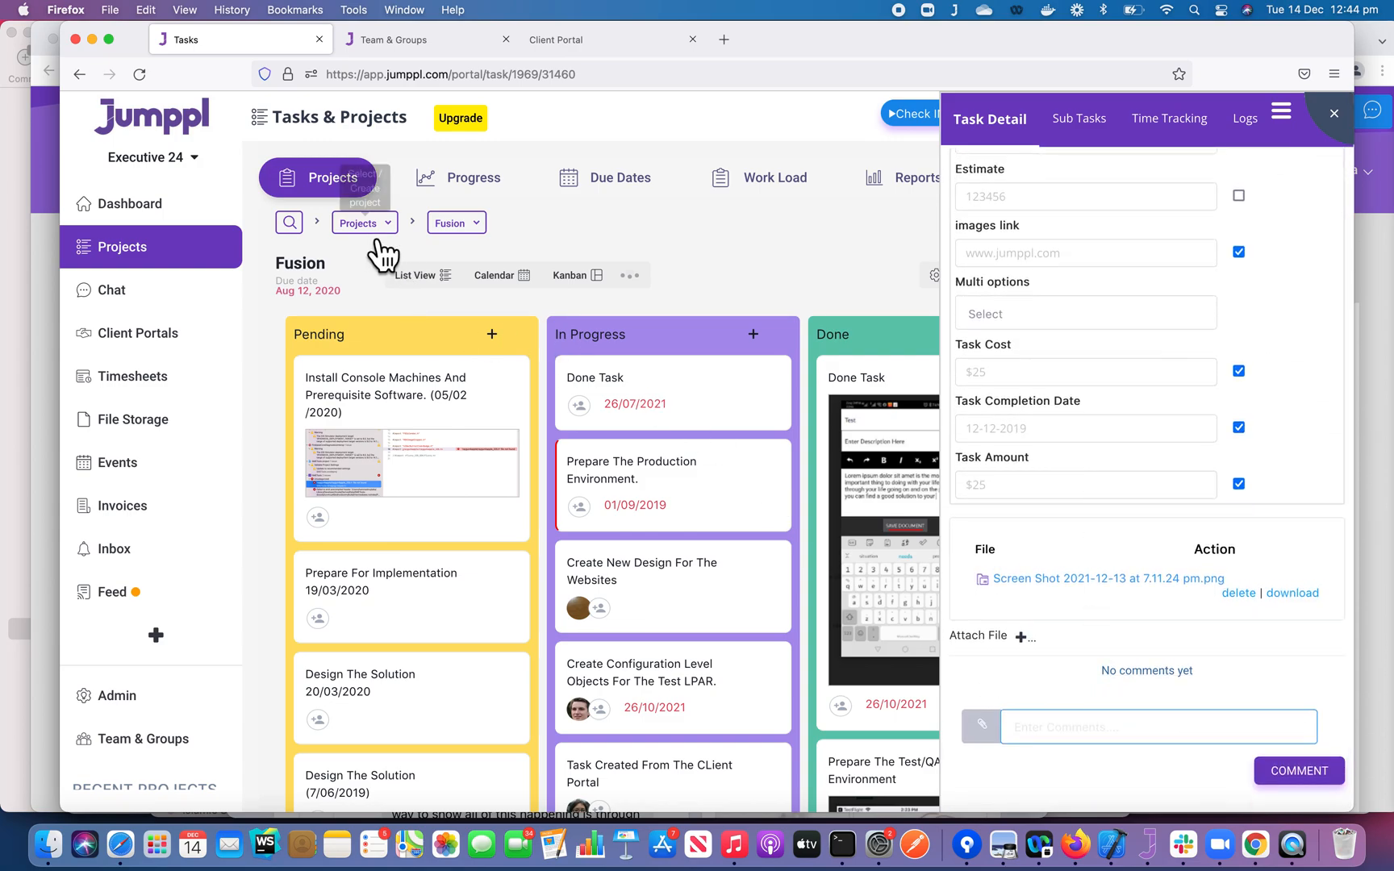
Step: Open the Fusion project in the Strategic Outsourcing LLC client portal, and compare it with the client's own view in Chrome
{"action": "left_click", "coordinate": [583, 43]}
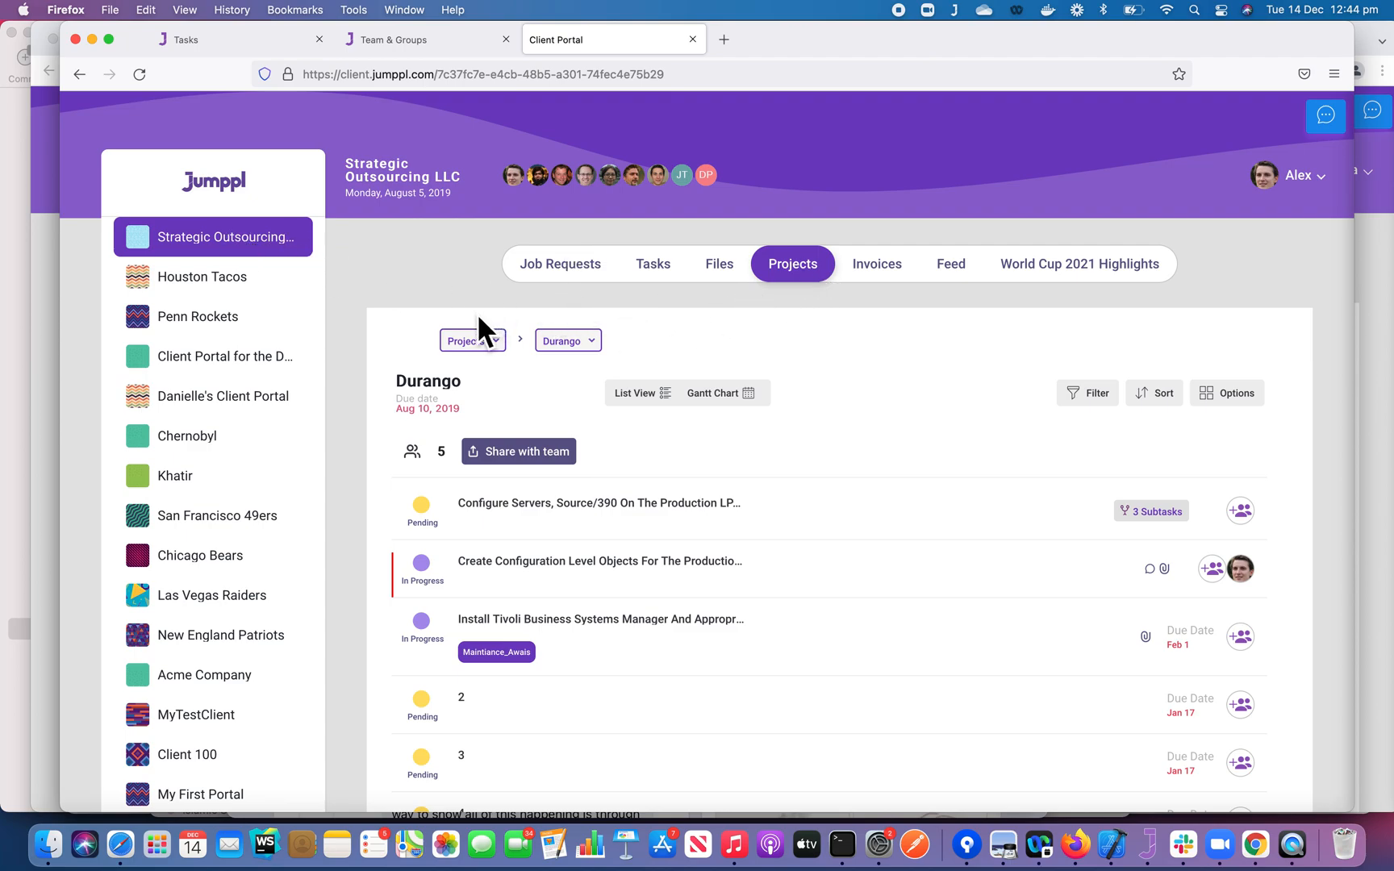
{"action": "mouse_move", "coordinate": [488, 343]}
{"action": "mouse_move", "coordinate": [502, 483]}
{"action": "mouse_move", "coordinate": [490, 446]}
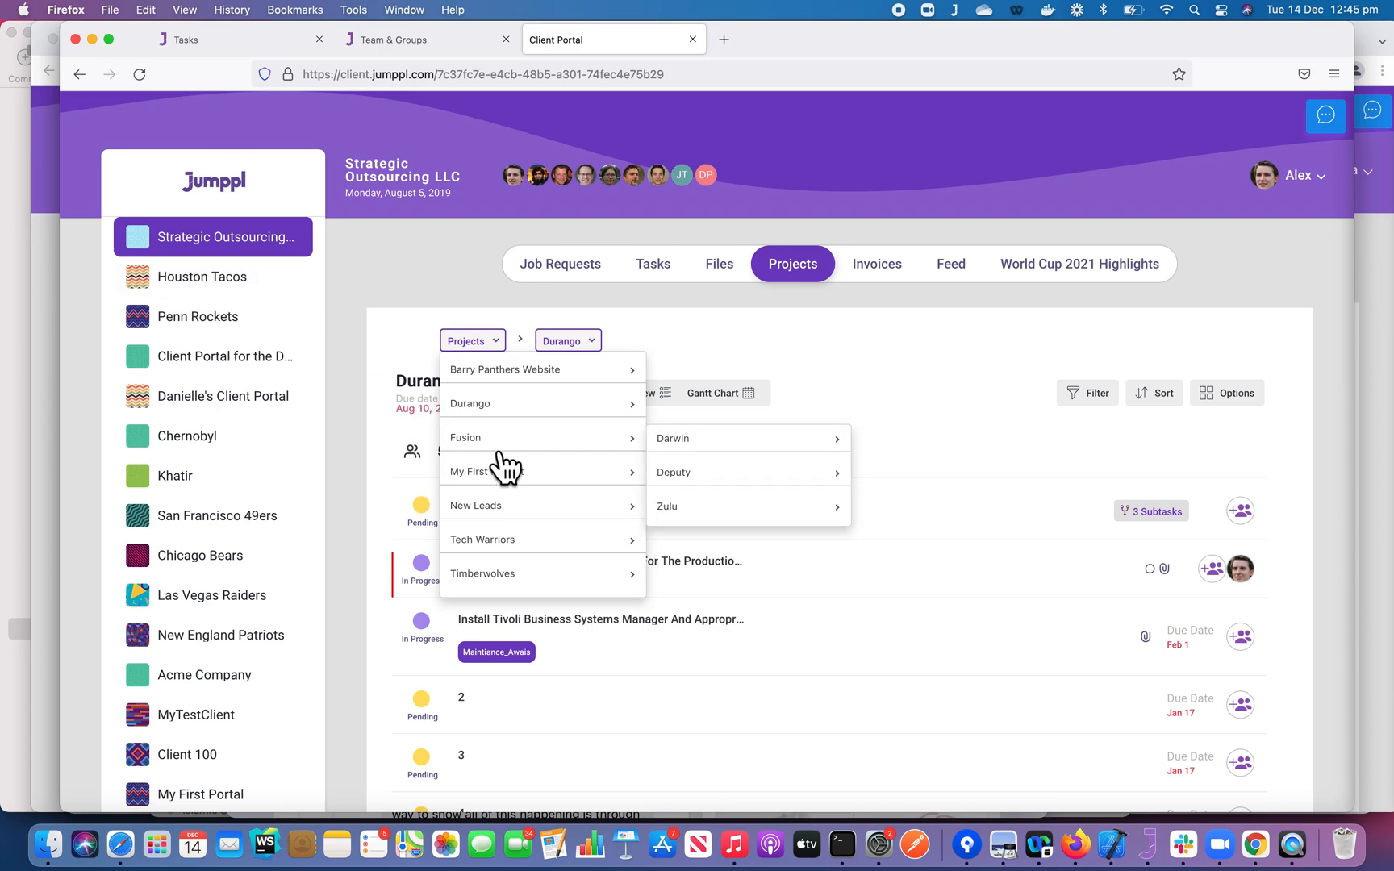
{"action": "left_click", "coordinate": [491, 449]}
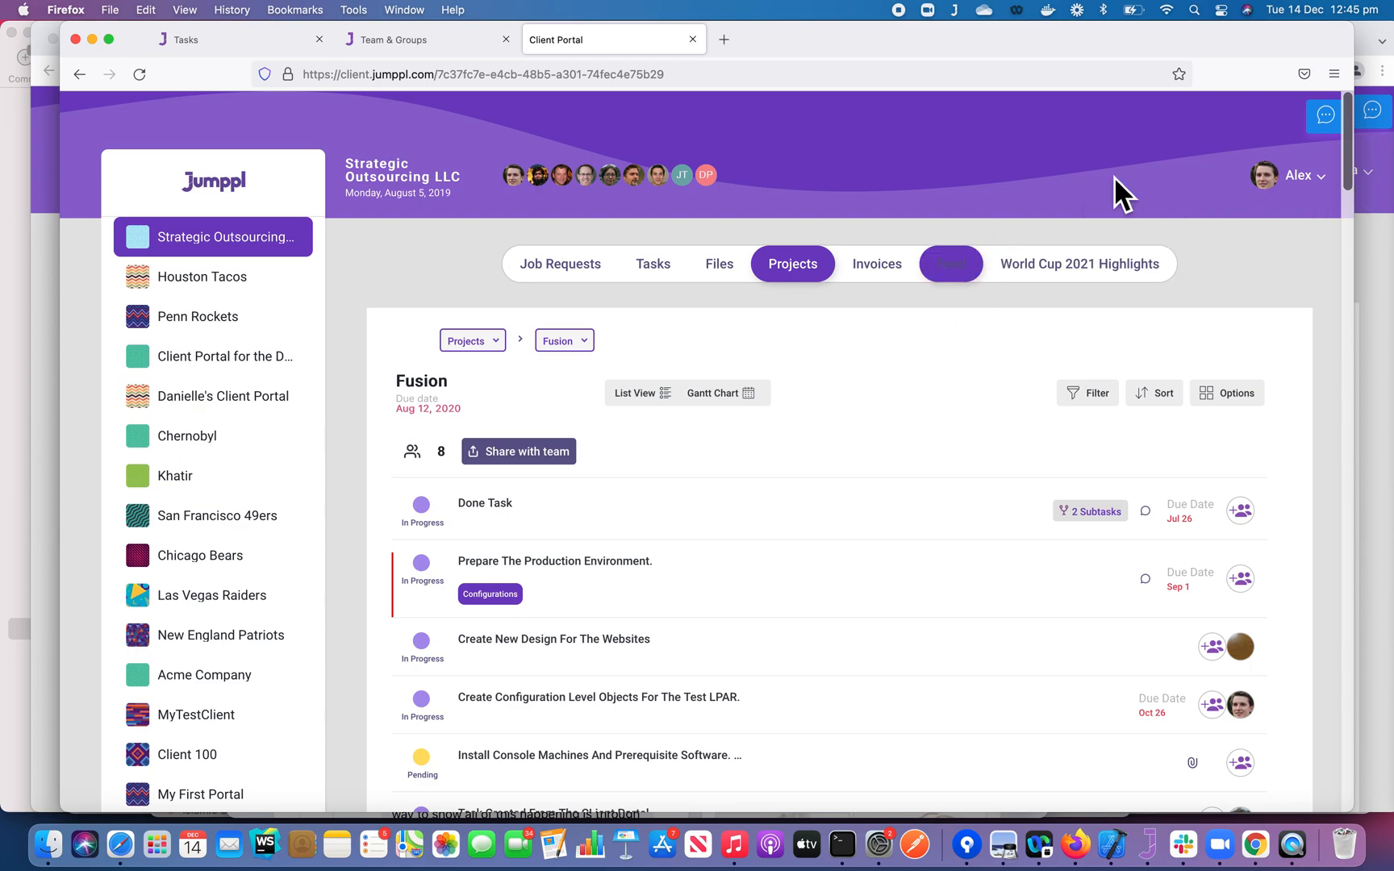
{"action": "left_click", "coordinate": [1372, 213]}
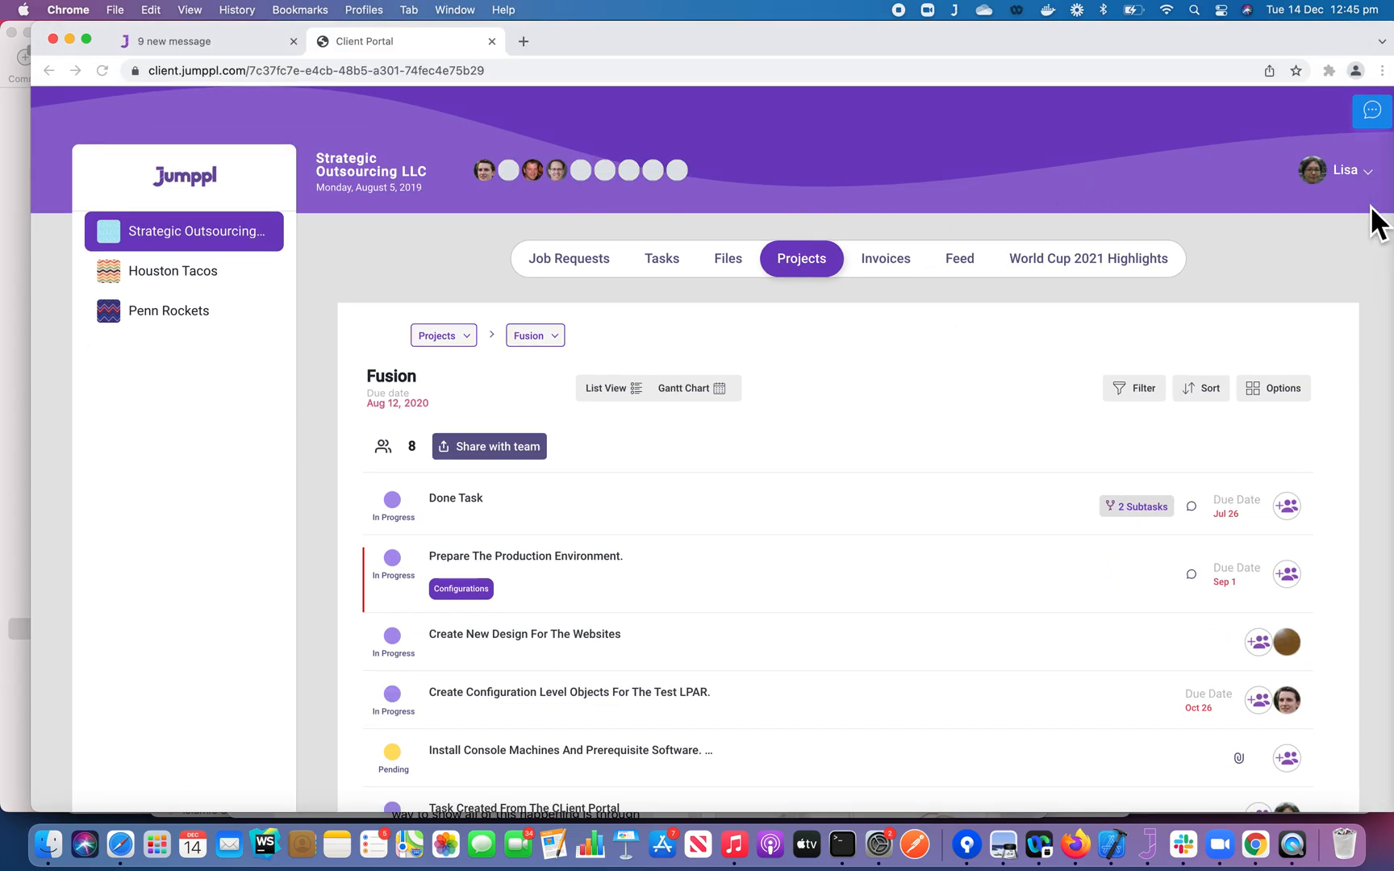
{"action": "key", "text": "super+Tab"}
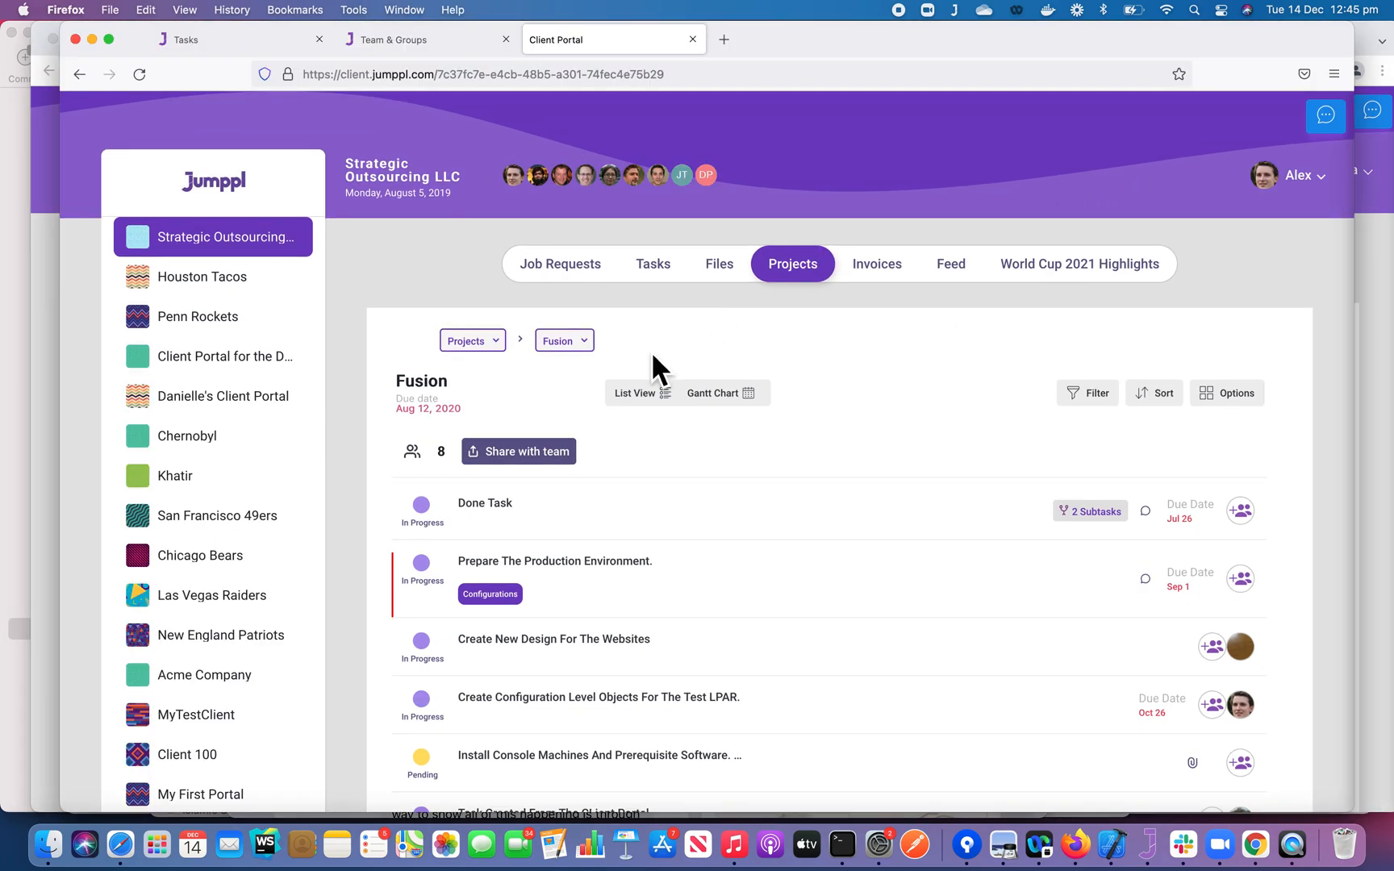
Step: View the contacts in the Jumppl desktop app's chat, and open and close the chat in the Firefox client portal
{"action": "key", "text": "super+Tab"}
{"action": "key", "text": "super+Tab"}
{"action": "key", "text": "super+Tab"}
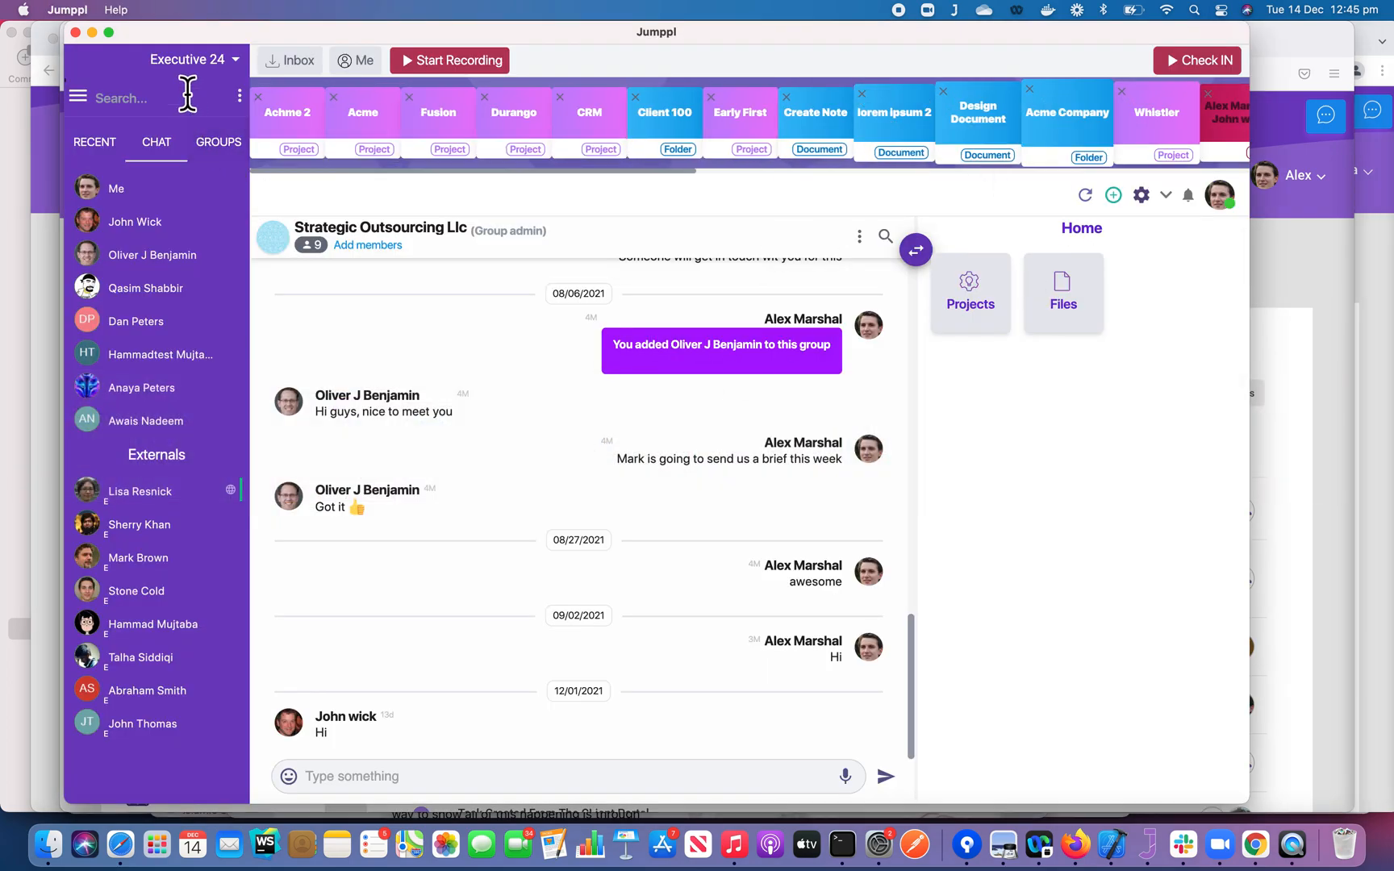
{"action": "left_click", "coordinate": [1328, 199]}
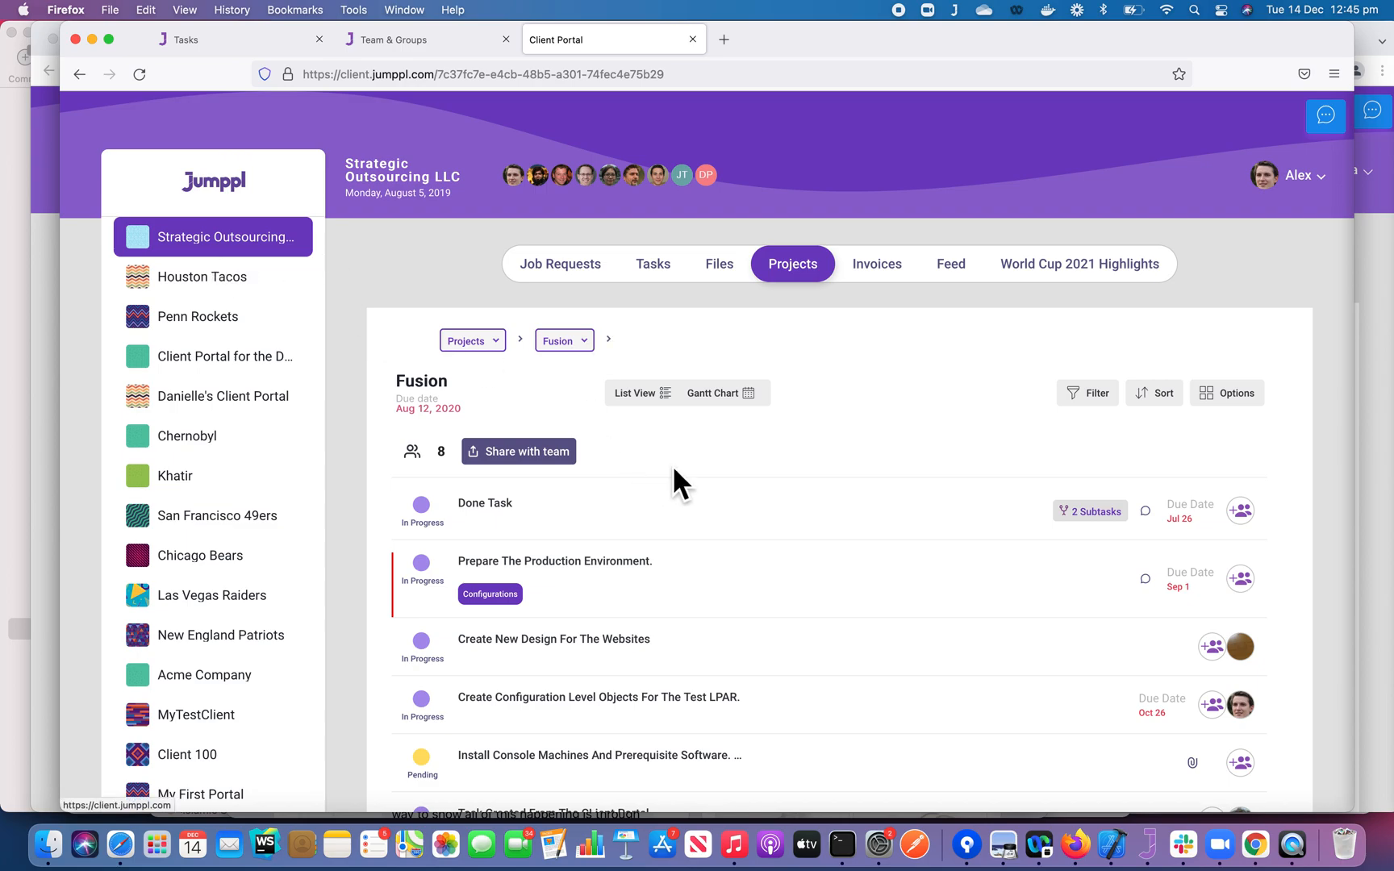
{"action": "left_click", "coordinate": [1335, 128]}
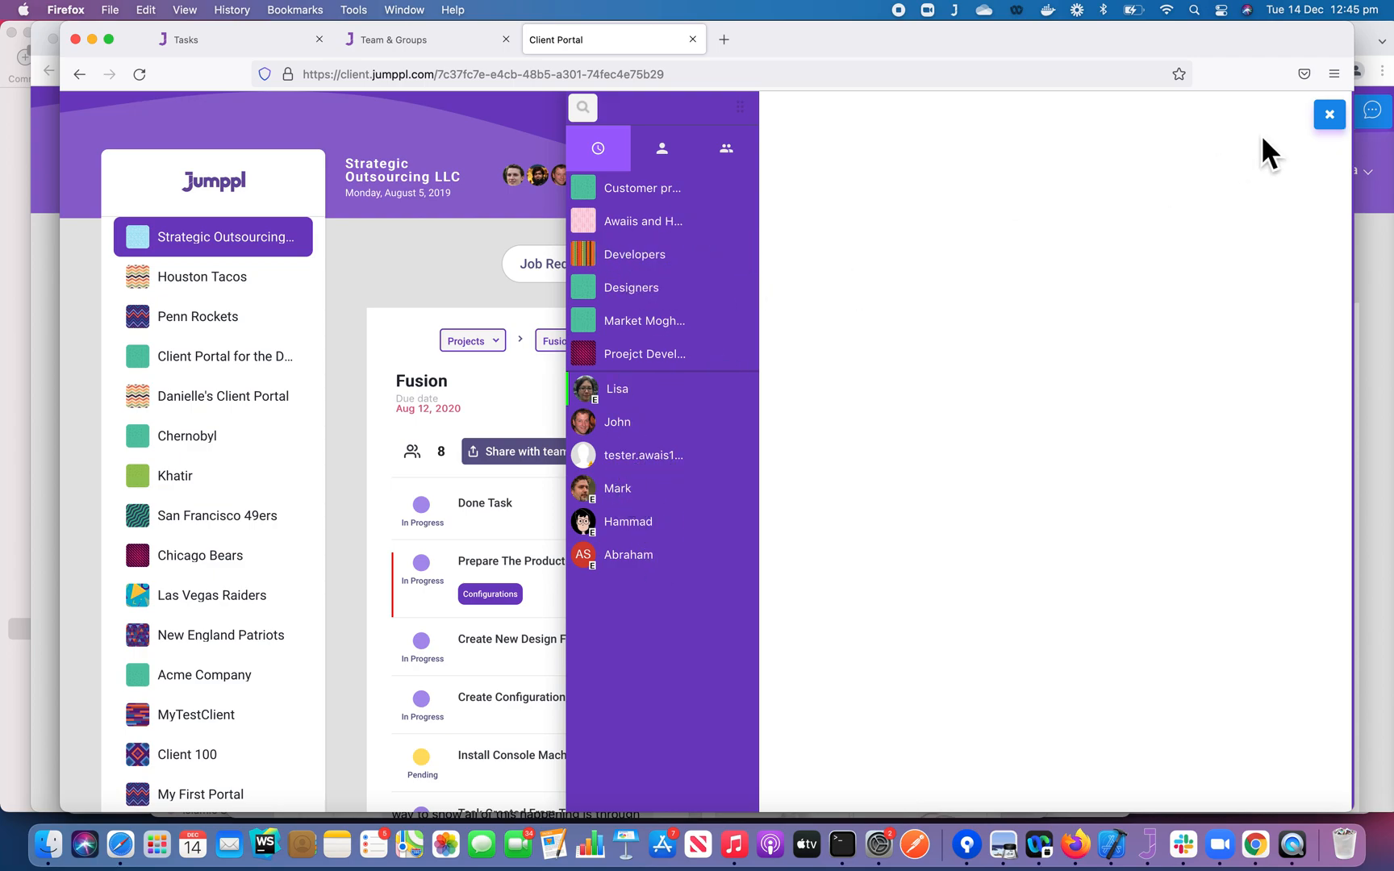
{"action": "left_click", "coordinate": [1340, 122]}
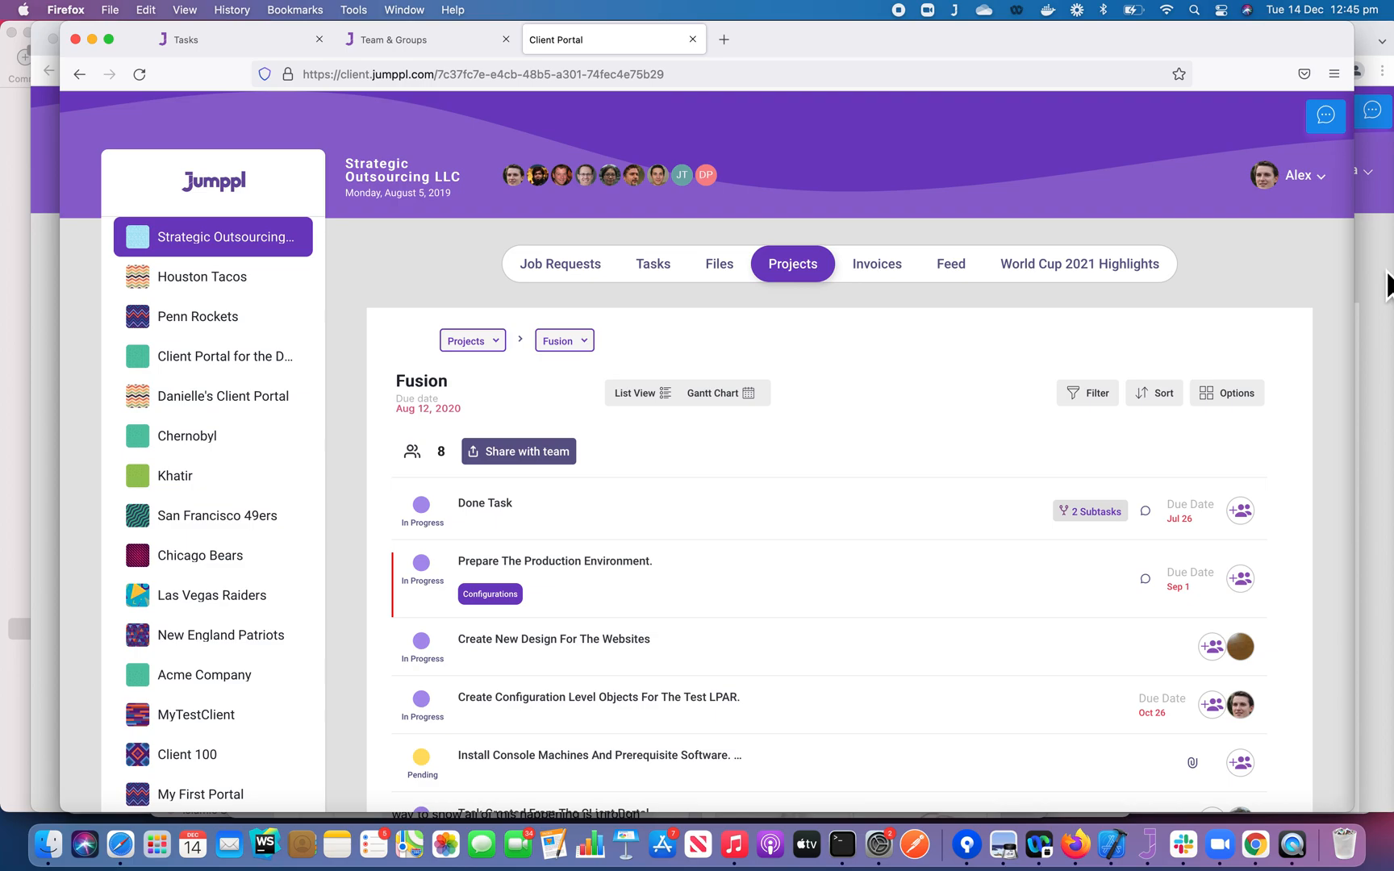
Step: View the client's version of the Fusion project in Chrome again, and return to the client portal in Firefox
{"action": "left_click", "coordinate": [1387, 287]}
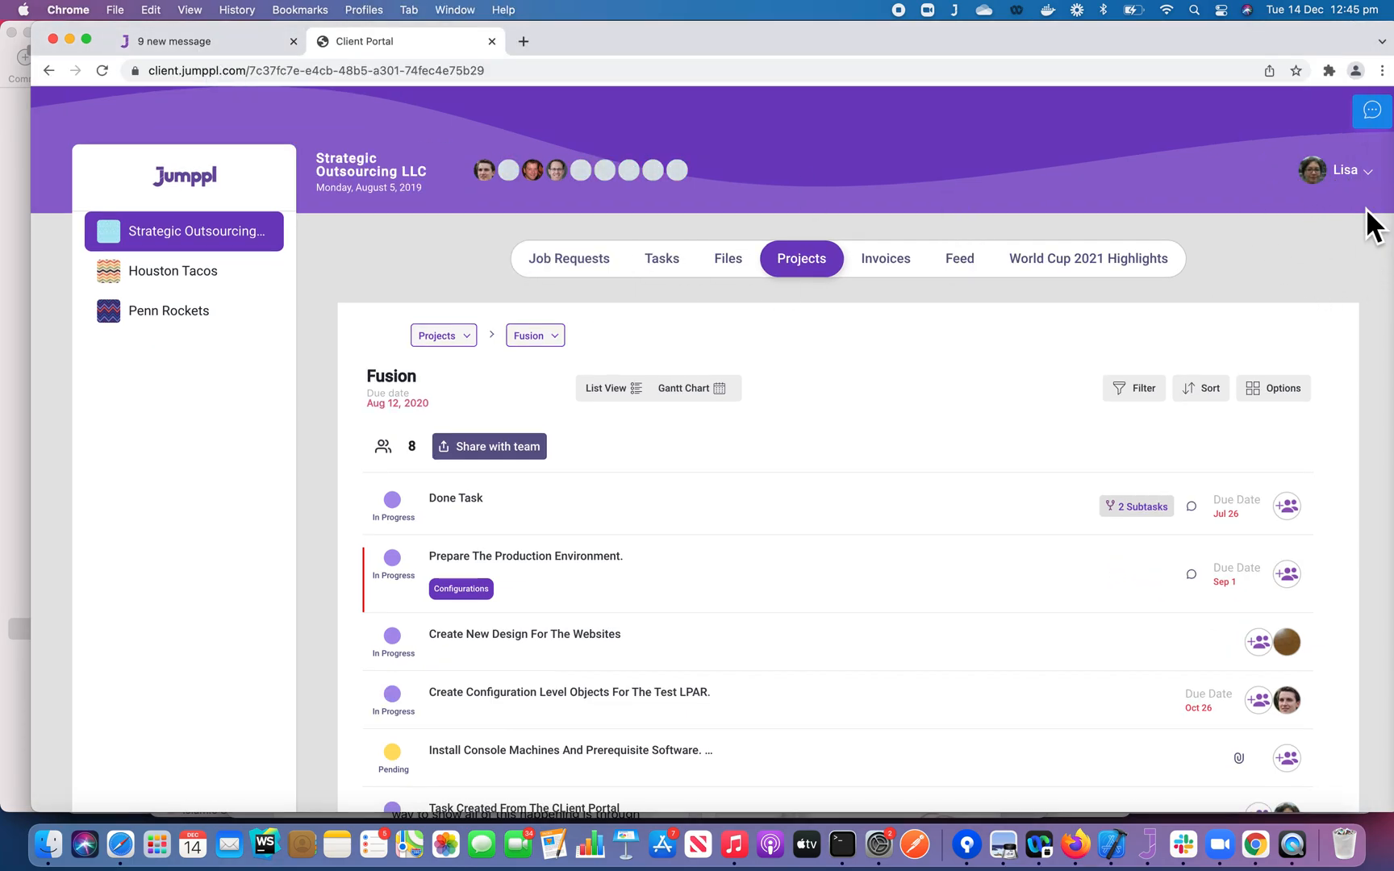
{"action": "key", "text": "super+Tab"}
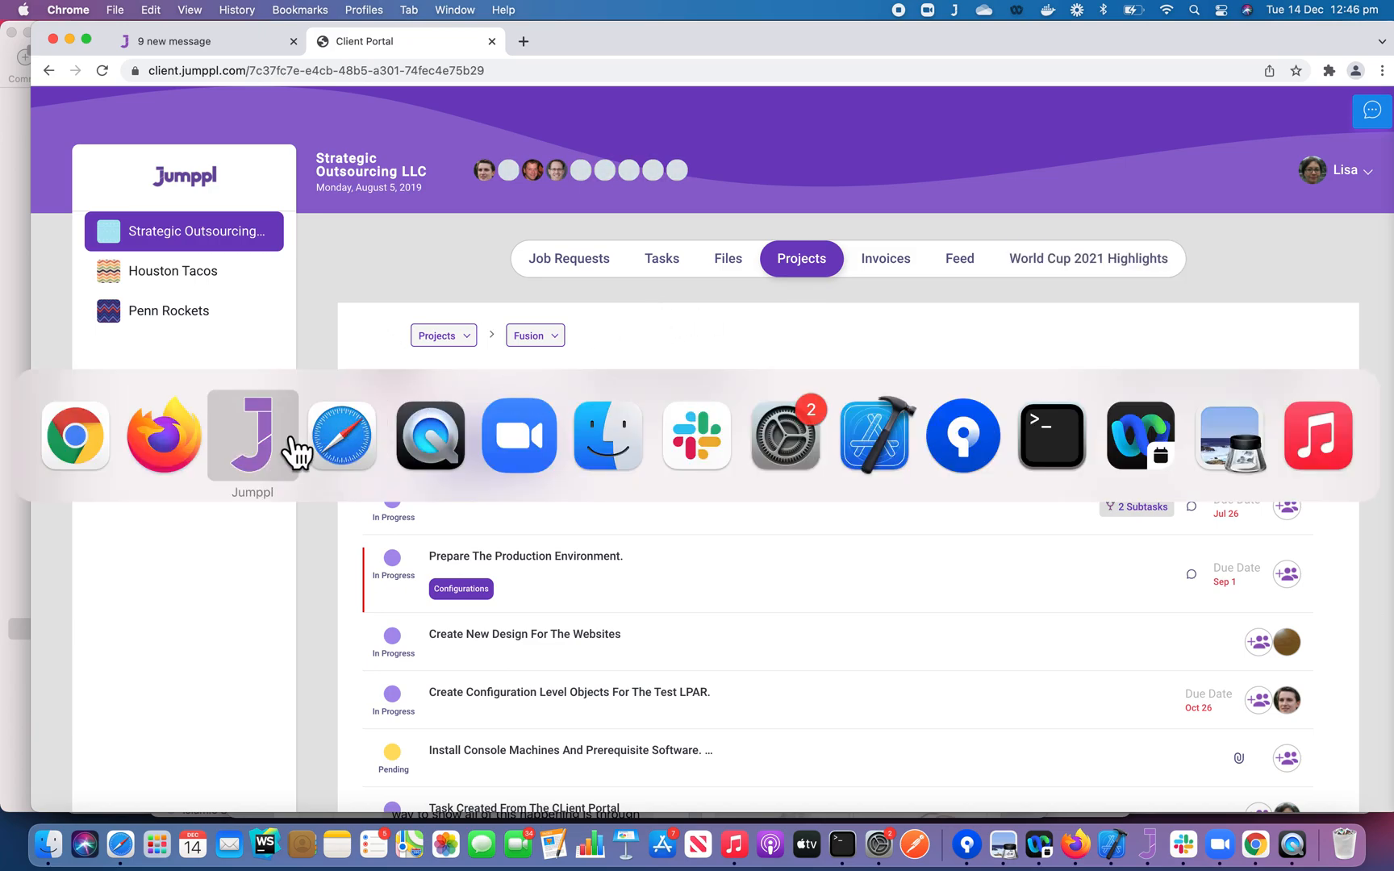
{"action": "left_click", "coordinate": [161, 442]}
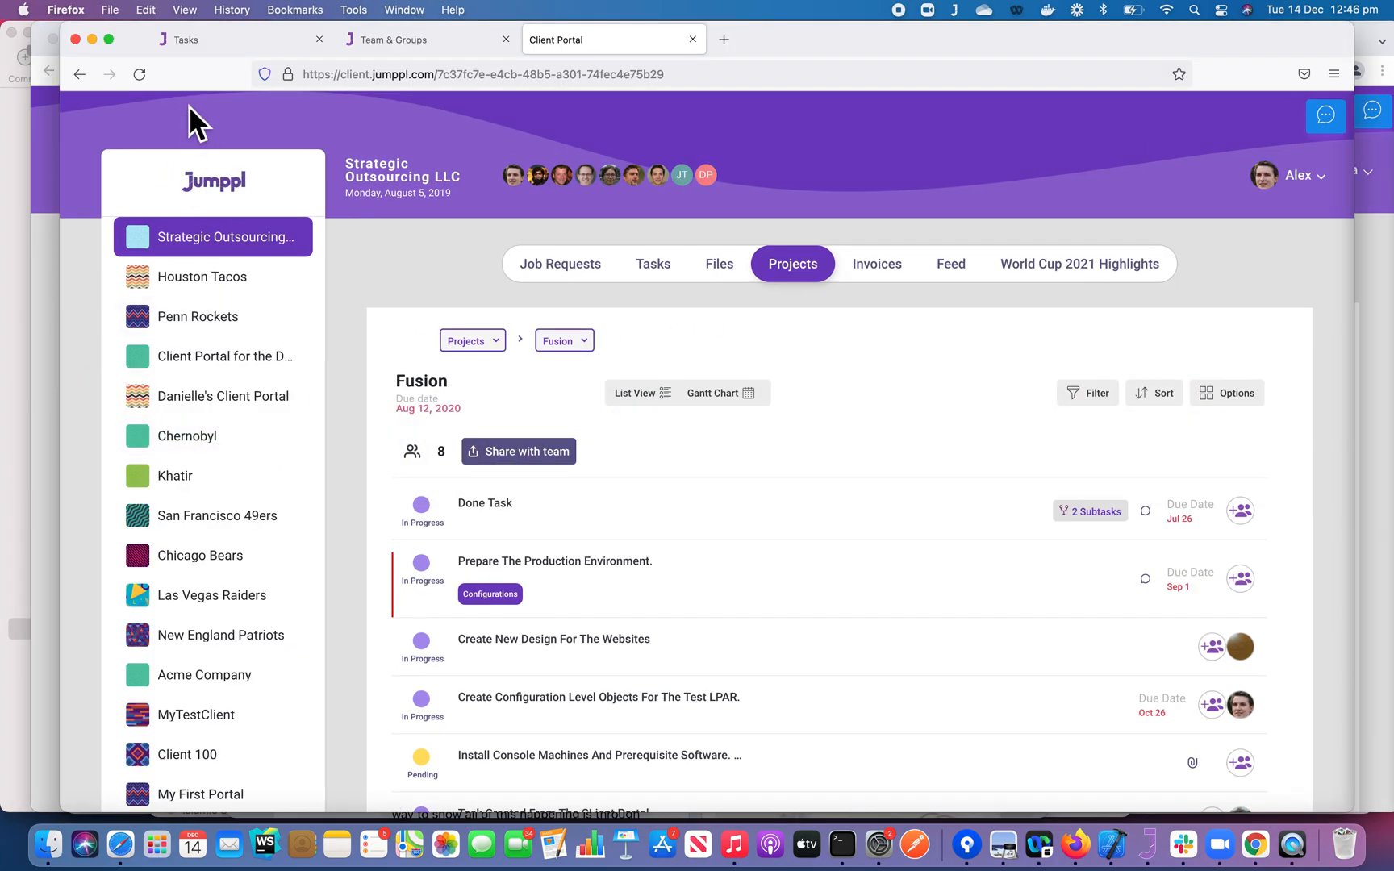
Step: Show the external users on the Team and Groups page, and compare them with the external contacts in the Jumppl desktop chat
{"action": "left_click", "coordinate": [186, 39]}
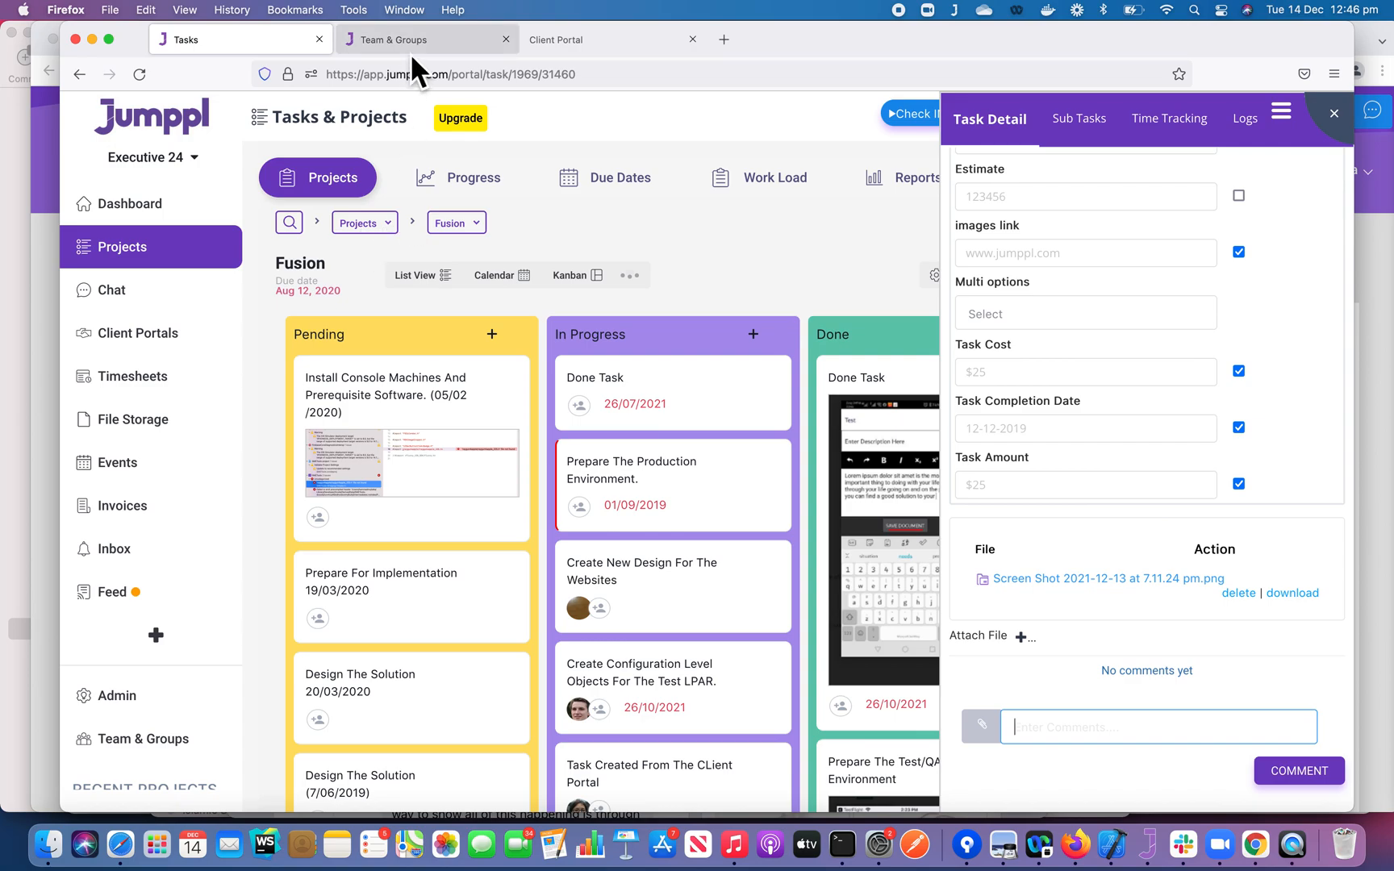
{"action": "left_click", "coordinate": [410, 44]}
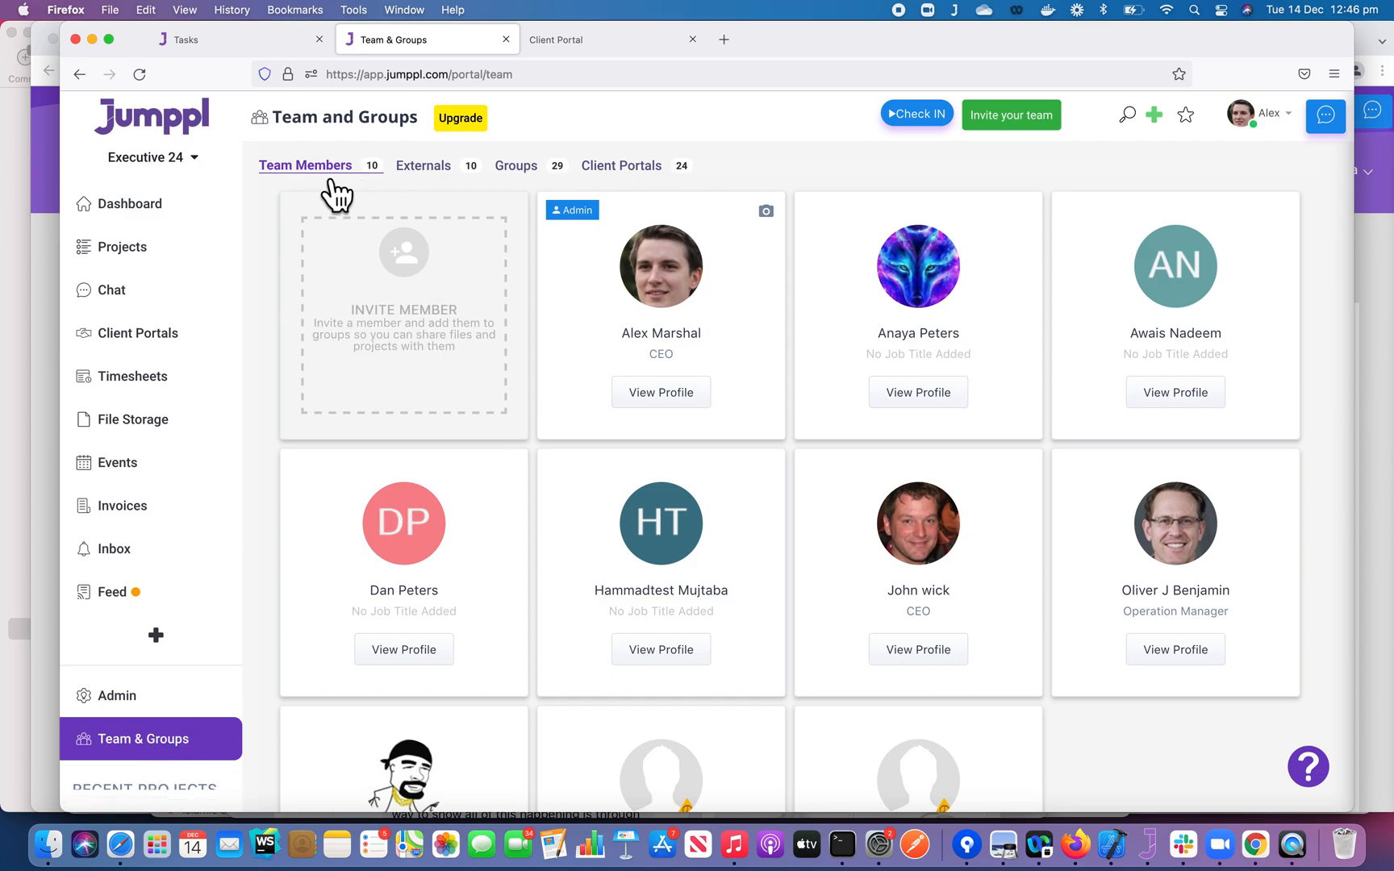
{"action": "left_click", "coordinate": [442, 166]}
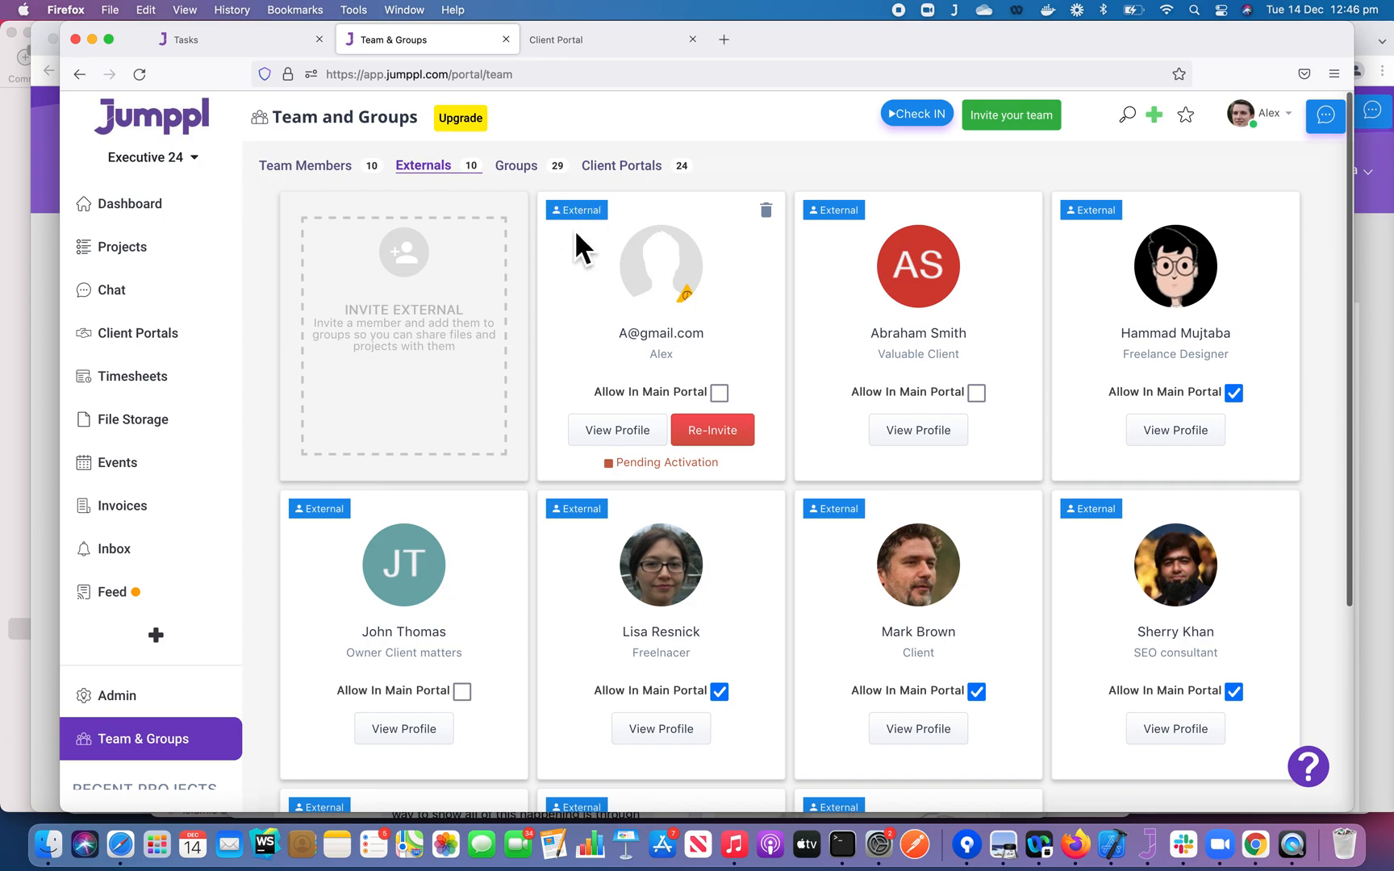
{"action": "key", "text": "super+Tab"}
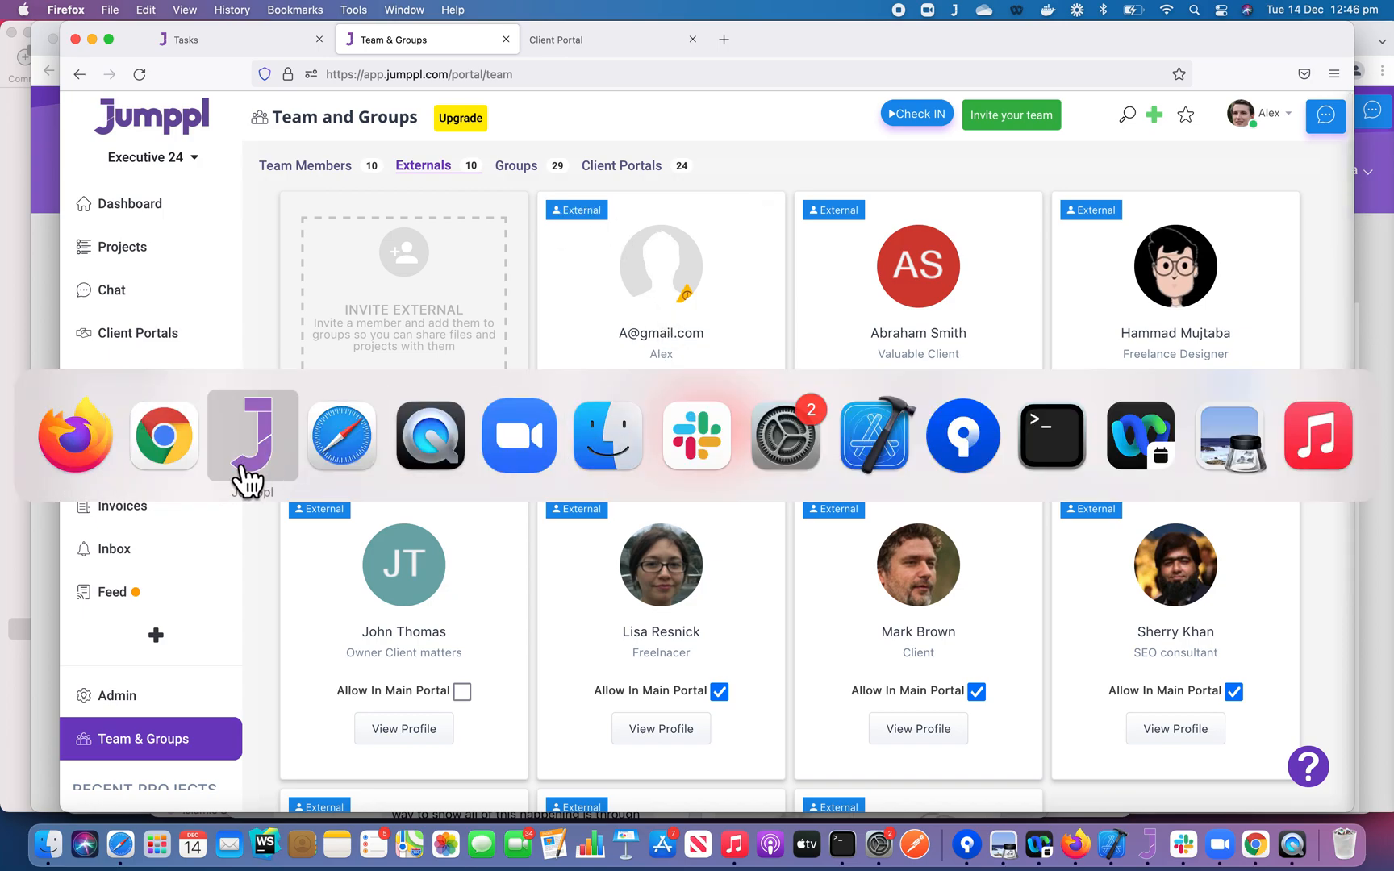
{"action": "left_click", "coordinate": [260, 472]}
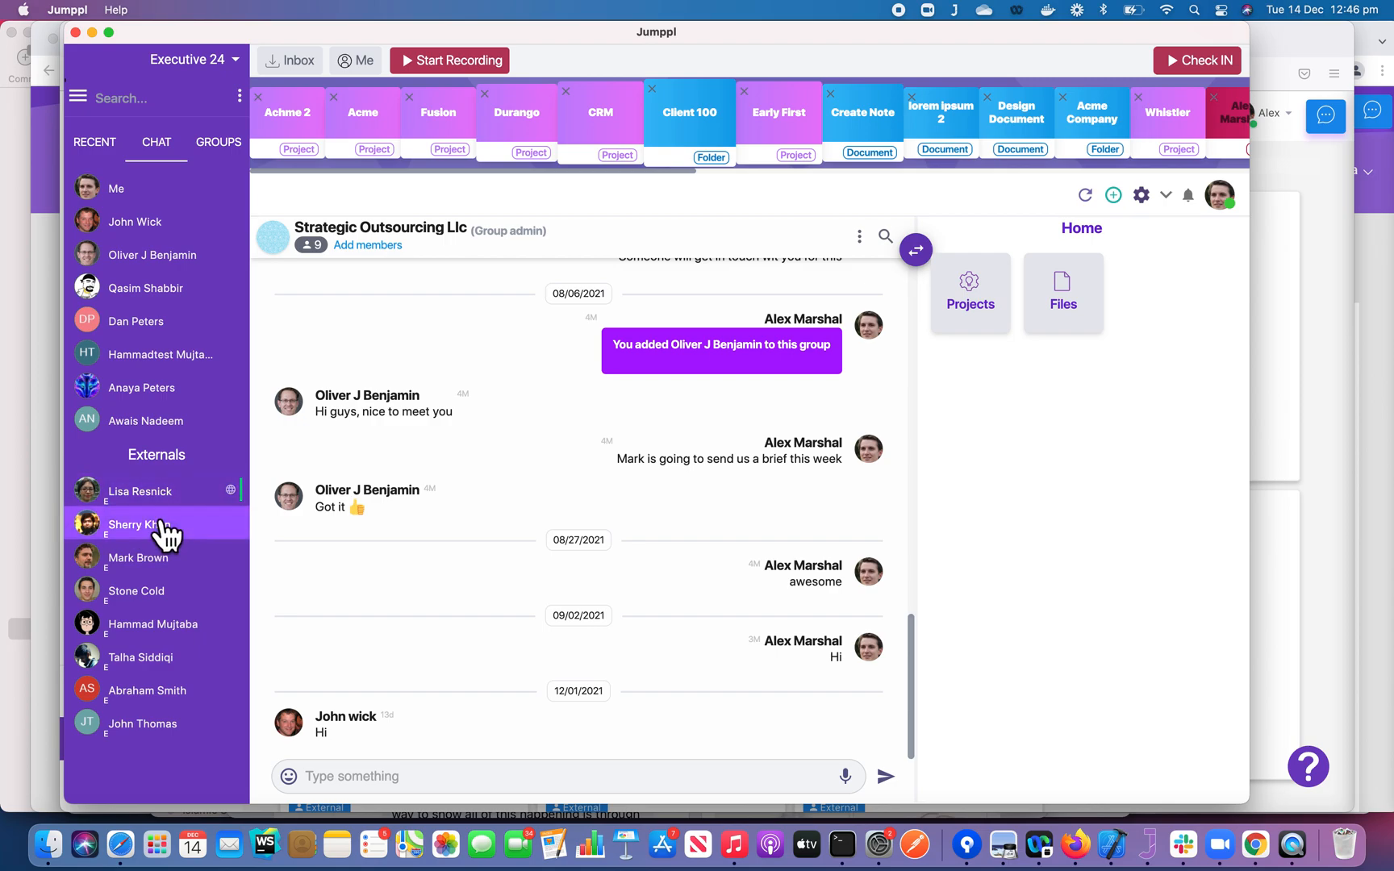
{"action": "key", "text": "super+Tab"}
Step: Open the profile of the external freelancer allowed in the main portal, and review their feature access, groups and access to other members
{"action": "scroll", "coordinate": [638, 592], "scroll_direction": "down", "scroll_amount": 3}
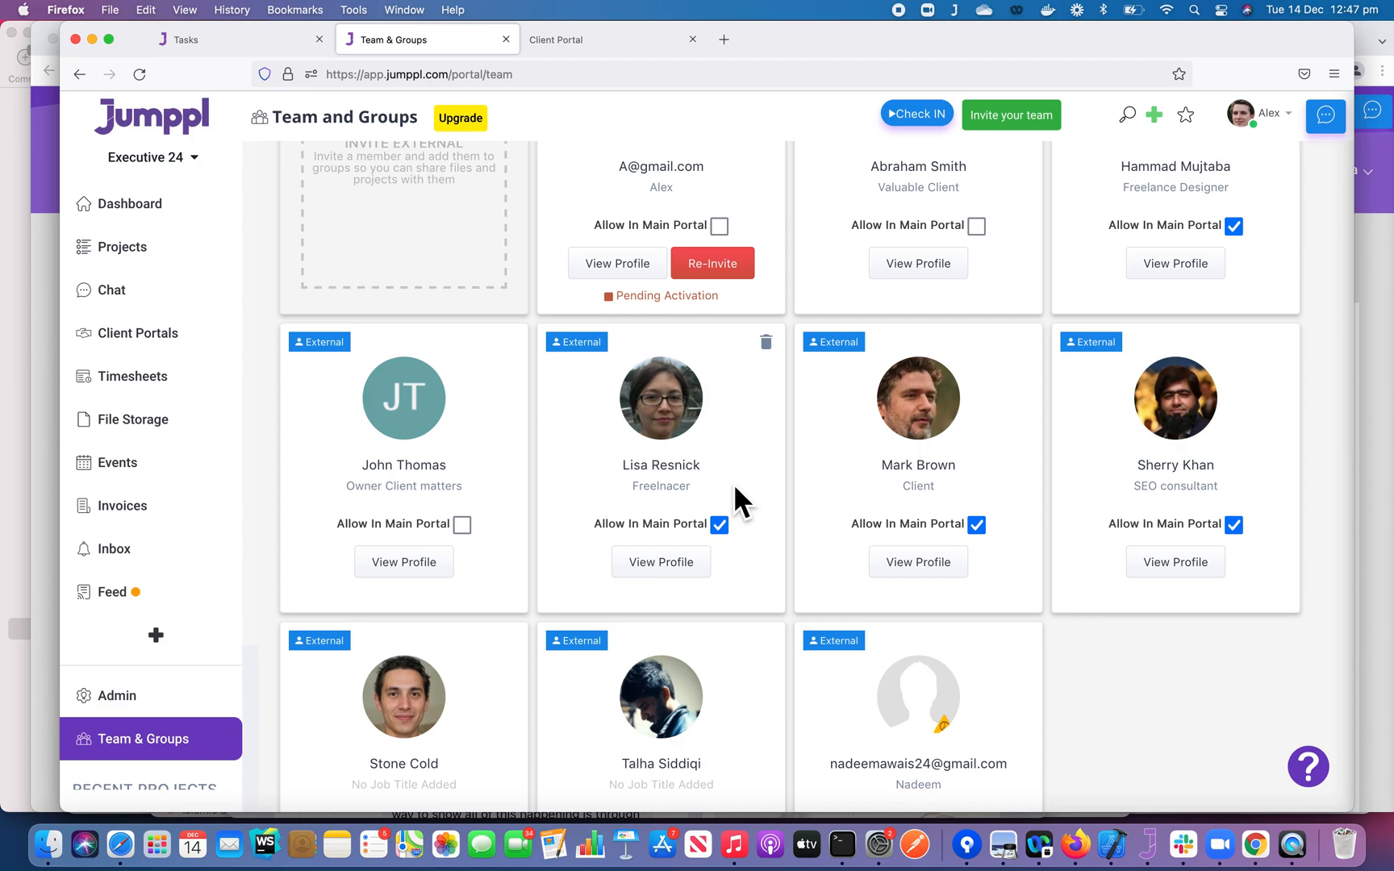
{"action": "left_click", "coordinate": [664, 575]}
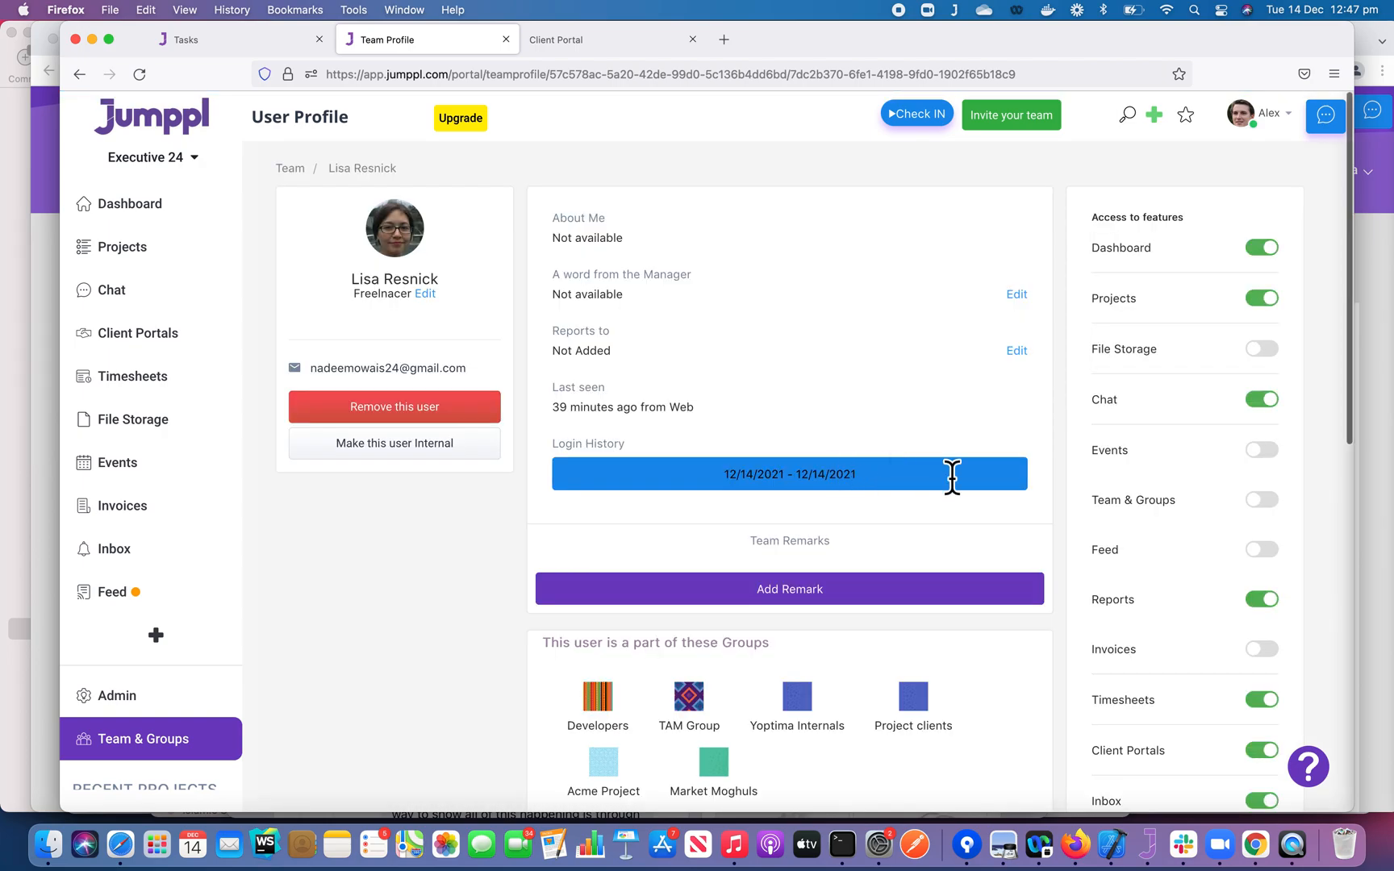
{"action": "scroll", "coordinate": [928, 560], "scroll_direction": "down", "scroll_amount": 5}
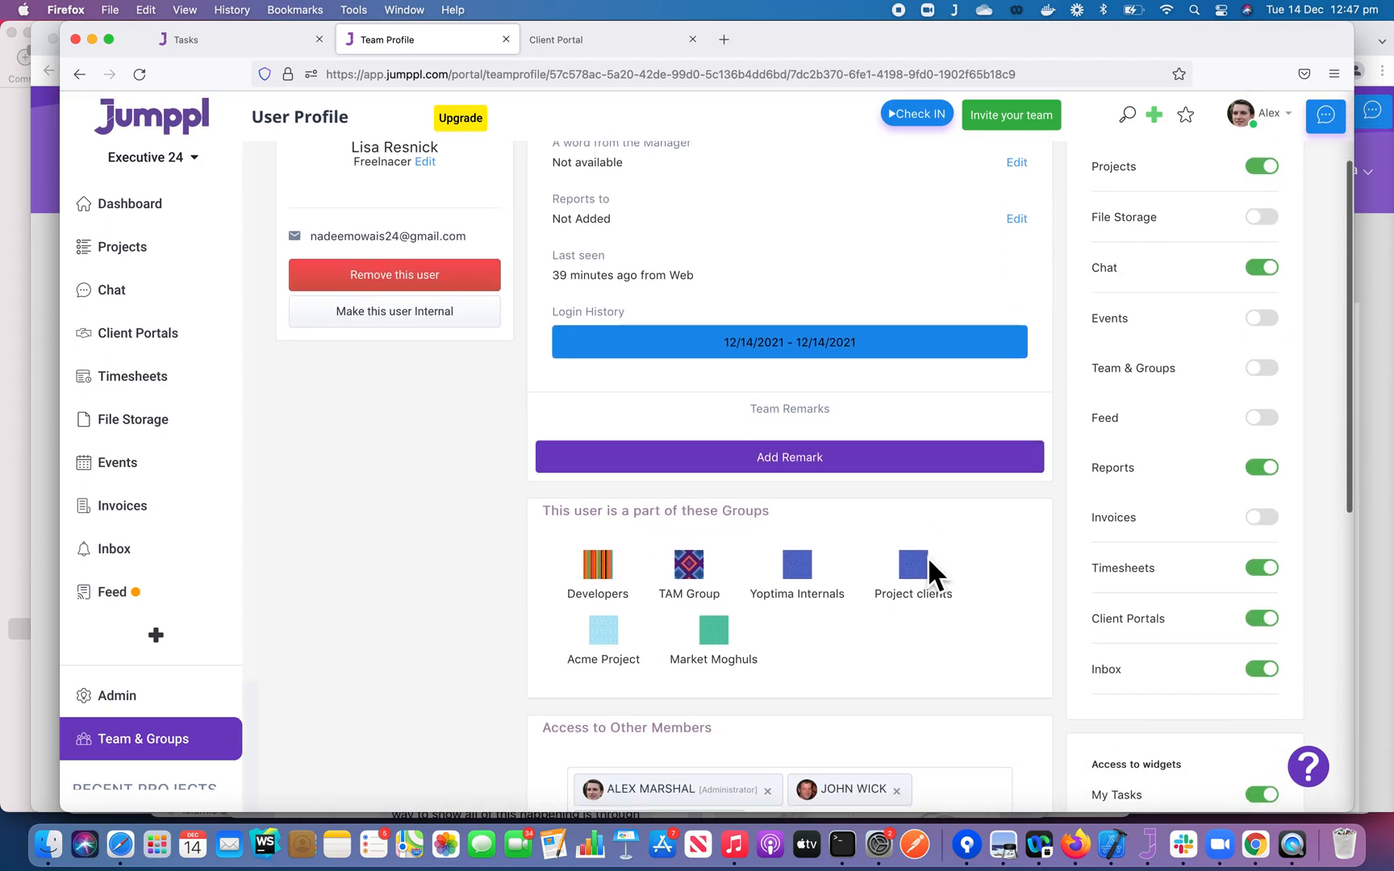
{"action": "scroll", "coordinate": [928, 561], "scroll_direction": "down", "scroll_amount": 1}
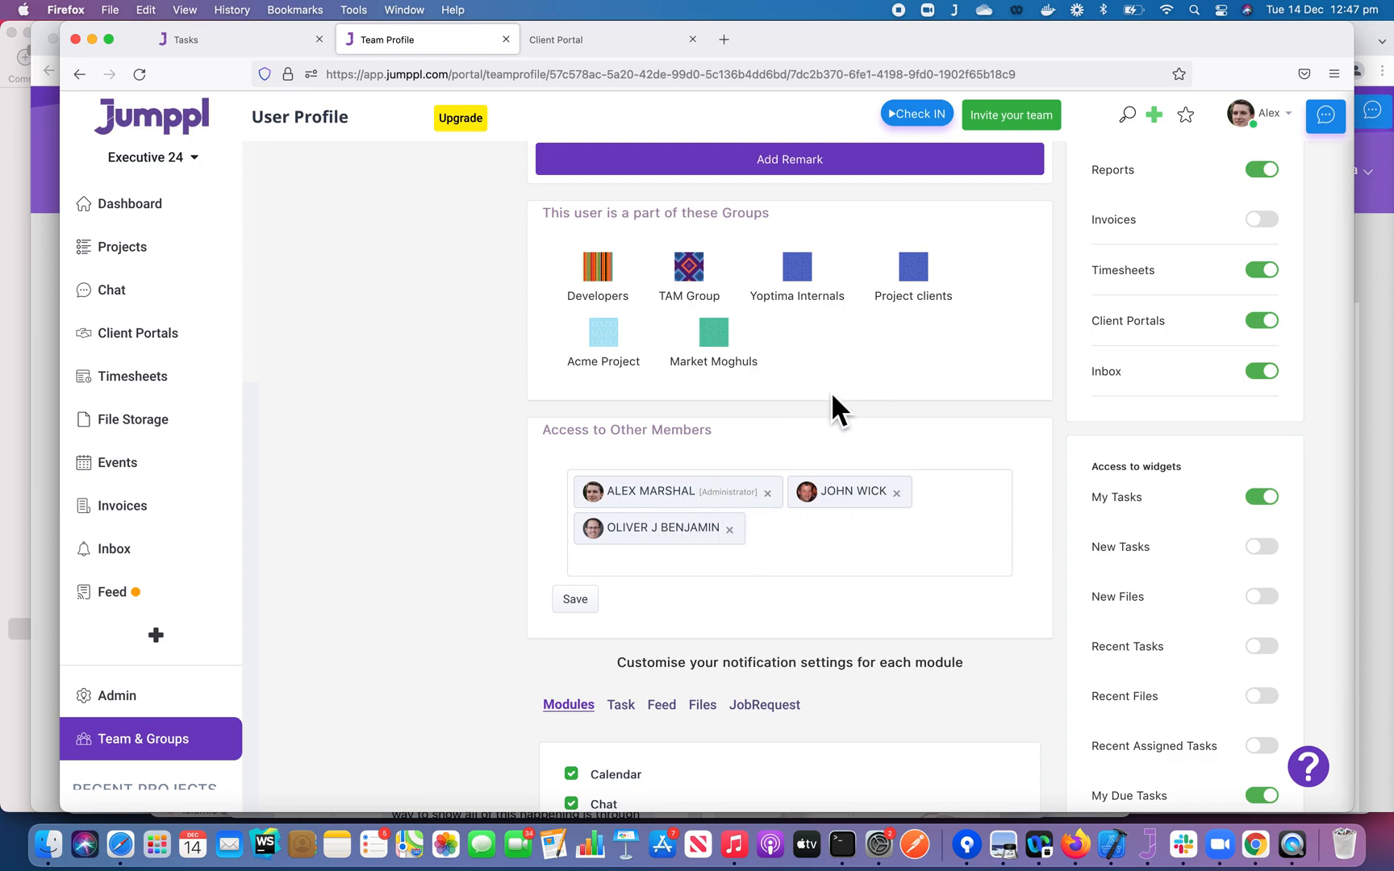
Step: Review the external freelancer's profile details, login history and feature access above the group memberships
{"action": "scroll", "coordinate": [831, 392], "scroll_direction": "up", "scroll_amount": 5}
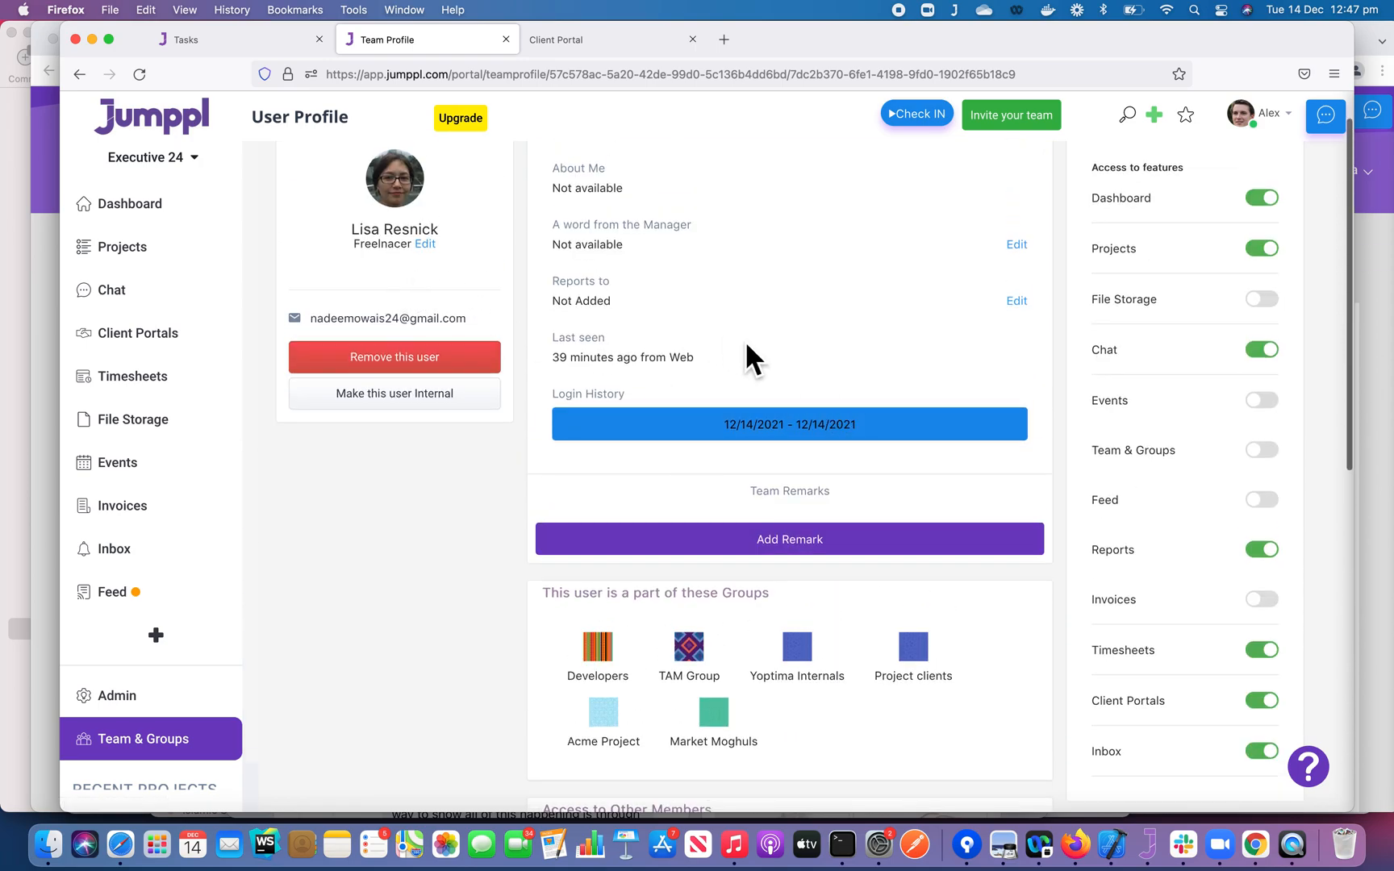
{"action": "scroll", "coordinate": [745, 341], "scroll_direction": "down", "scroll_amount": 2}
{"action": "scroll", "coordinate": [747, 349], "scroll_direction": "up", "scroll_amount": 3}
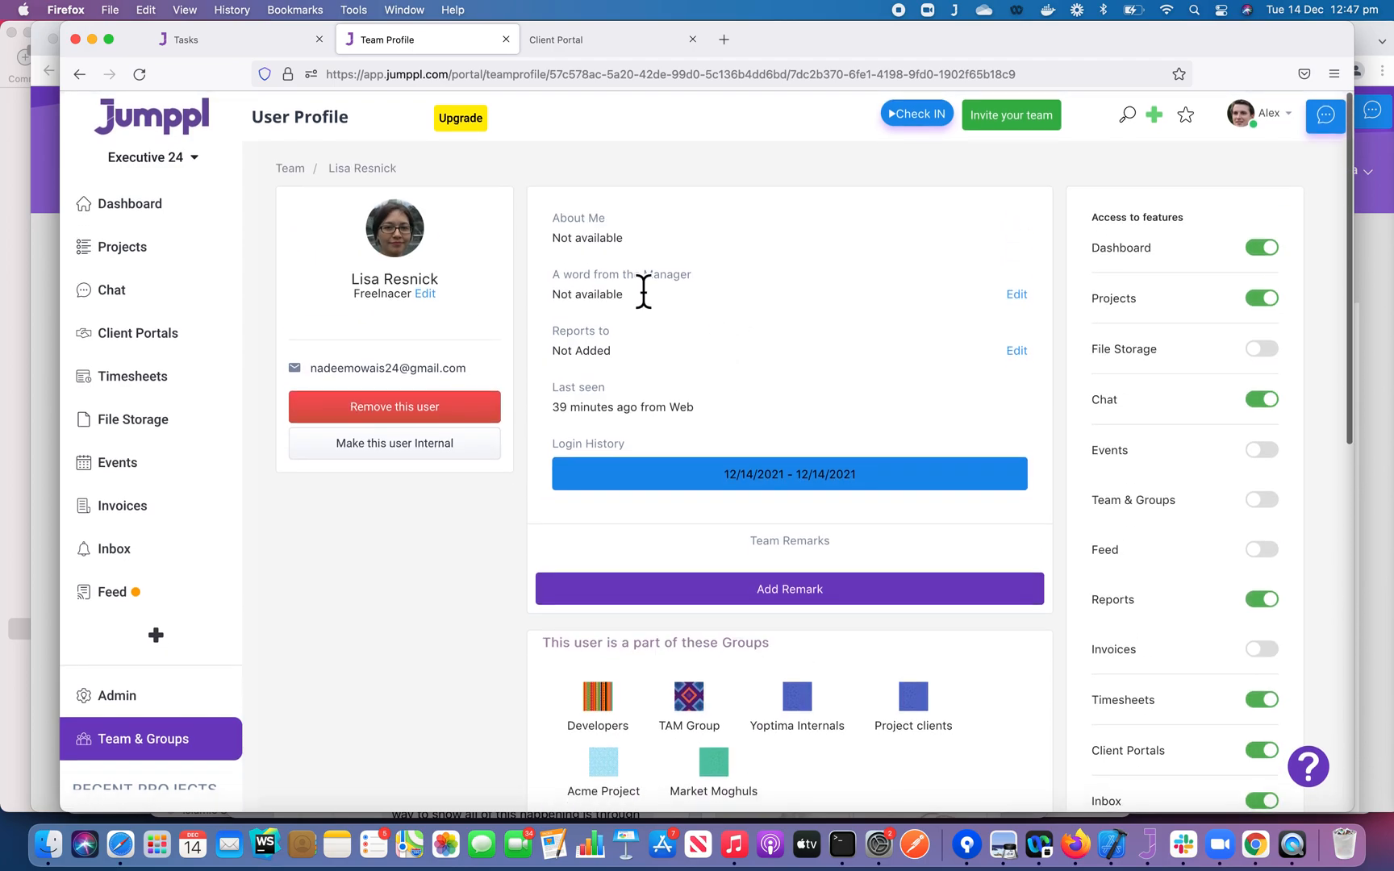
Step: Switch to Chrome and view the Fusion project in the external user's client portal
{"action": "key", "text": "super+Tab"}
{"action": "left_click", "coordinate": [266, 451]}
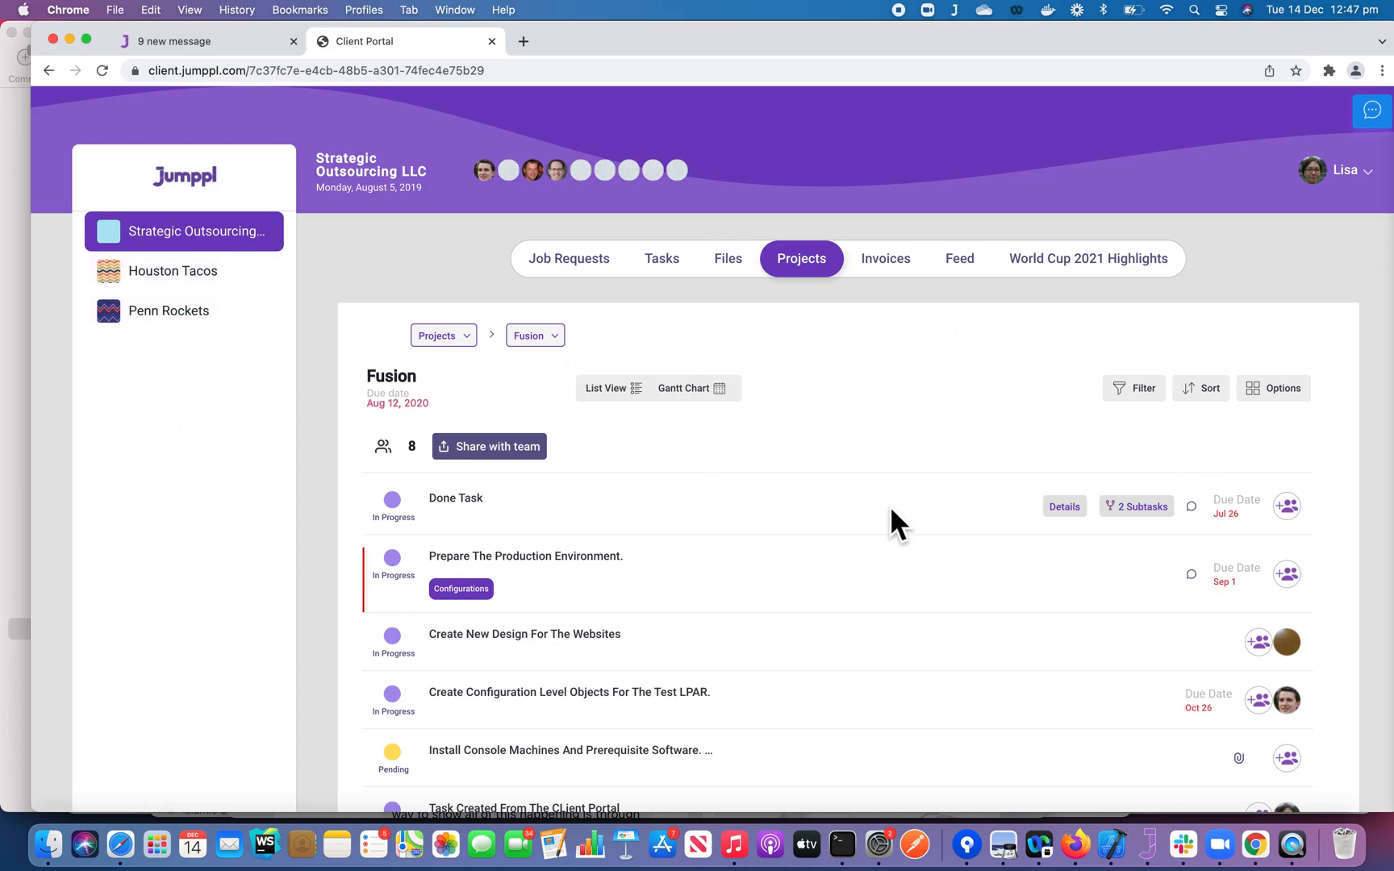
{"action": "scroll", "coordinate": [890, 505], "scroll_direction": "down", "scroll_amount": 1}
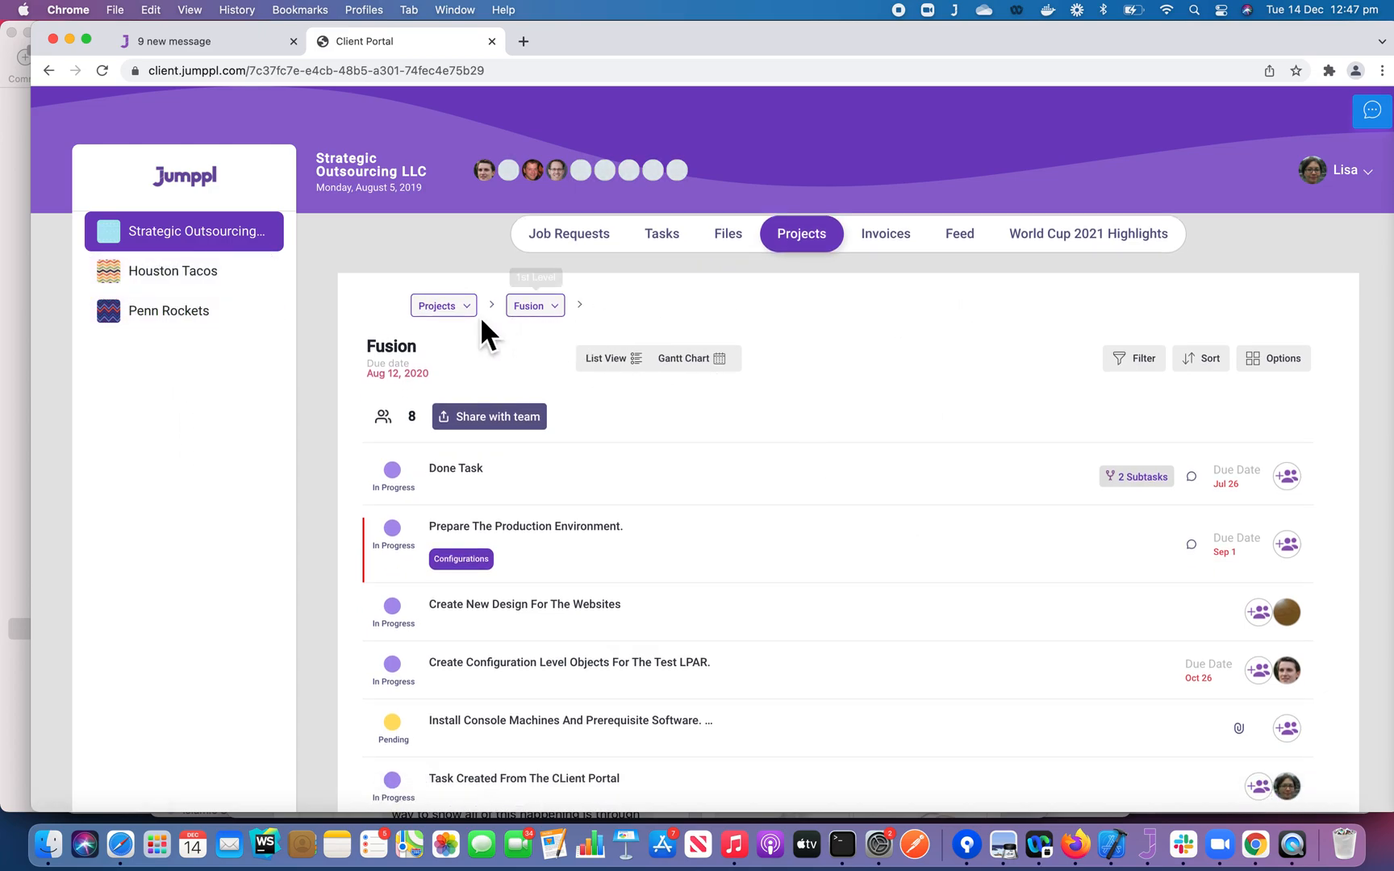
{"action": "scroll", "coordinate": [654, 564], "scroll_direction": "down", "scroll_amount": 1}
{"action": "scroll", "coordinate": [927, 452], "scroll_direction": "up", "scroll_amount": 2}
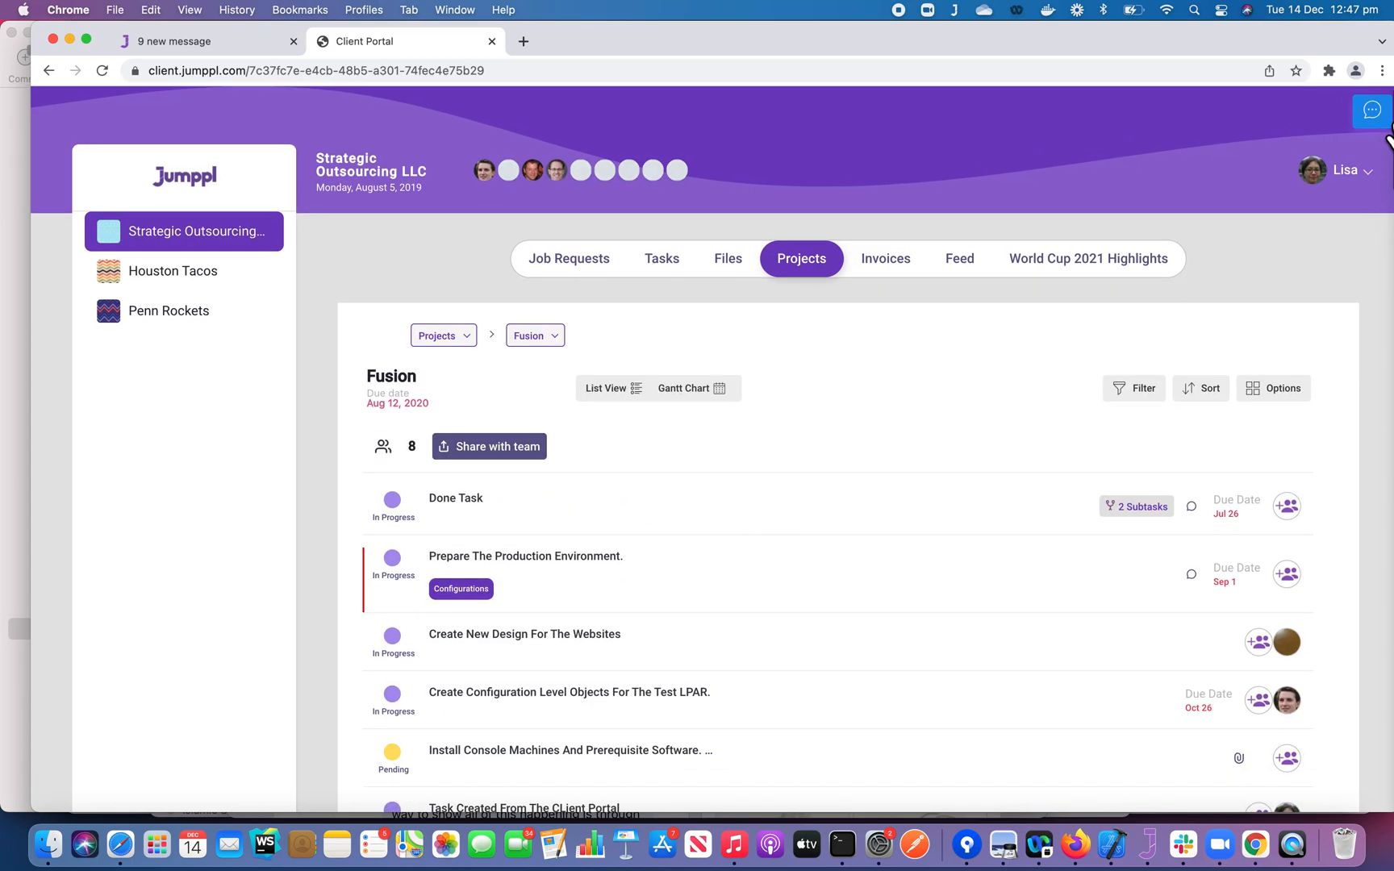
Step: Open the client portal chat, view its contacts and groups, return to the contacts and close the chat
{"action": "left_click", "coordinate": [1372, 111]}
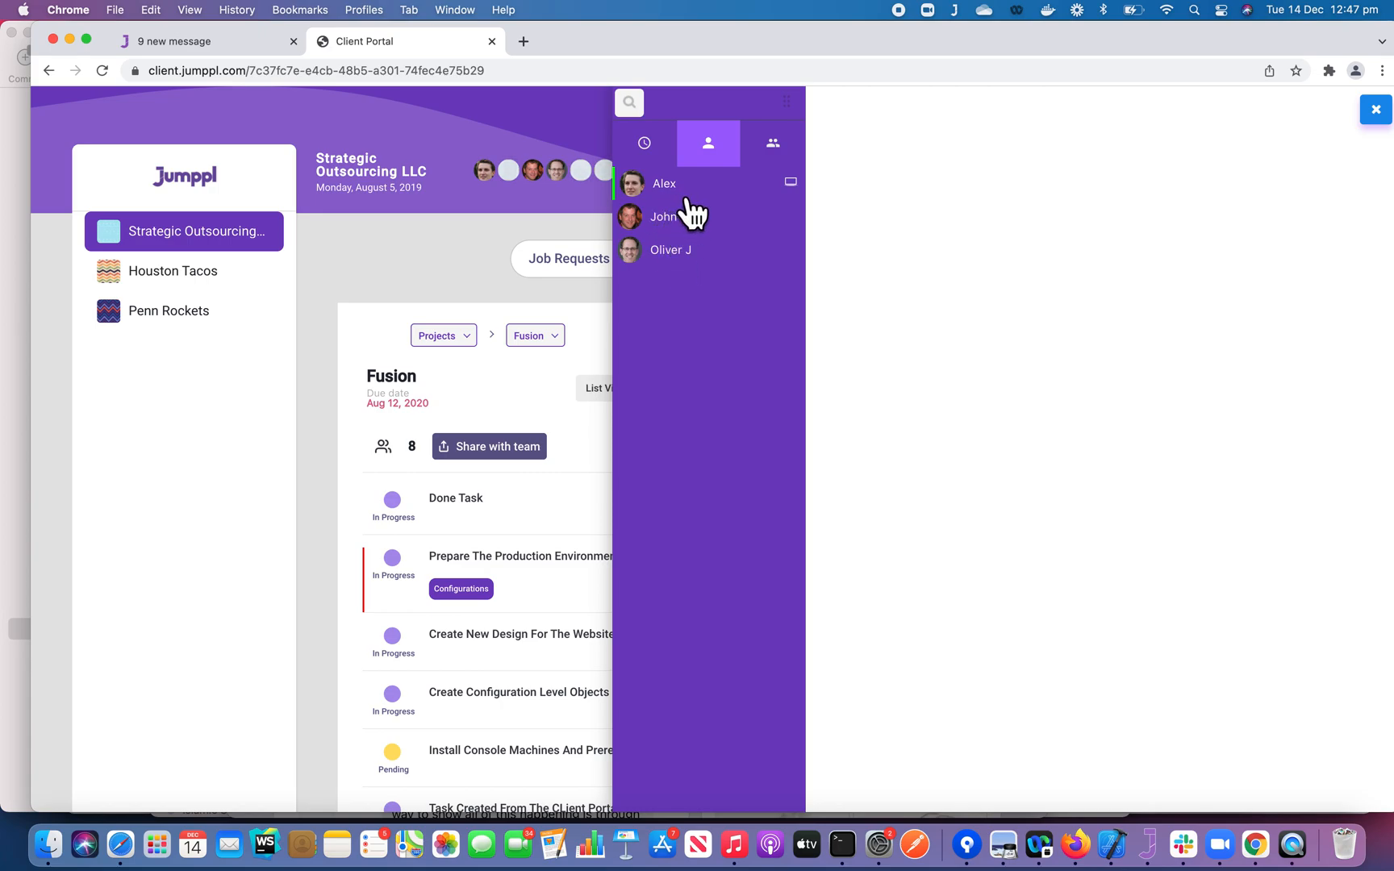
{"action": "left_click", "coordinate": [777, 150]}
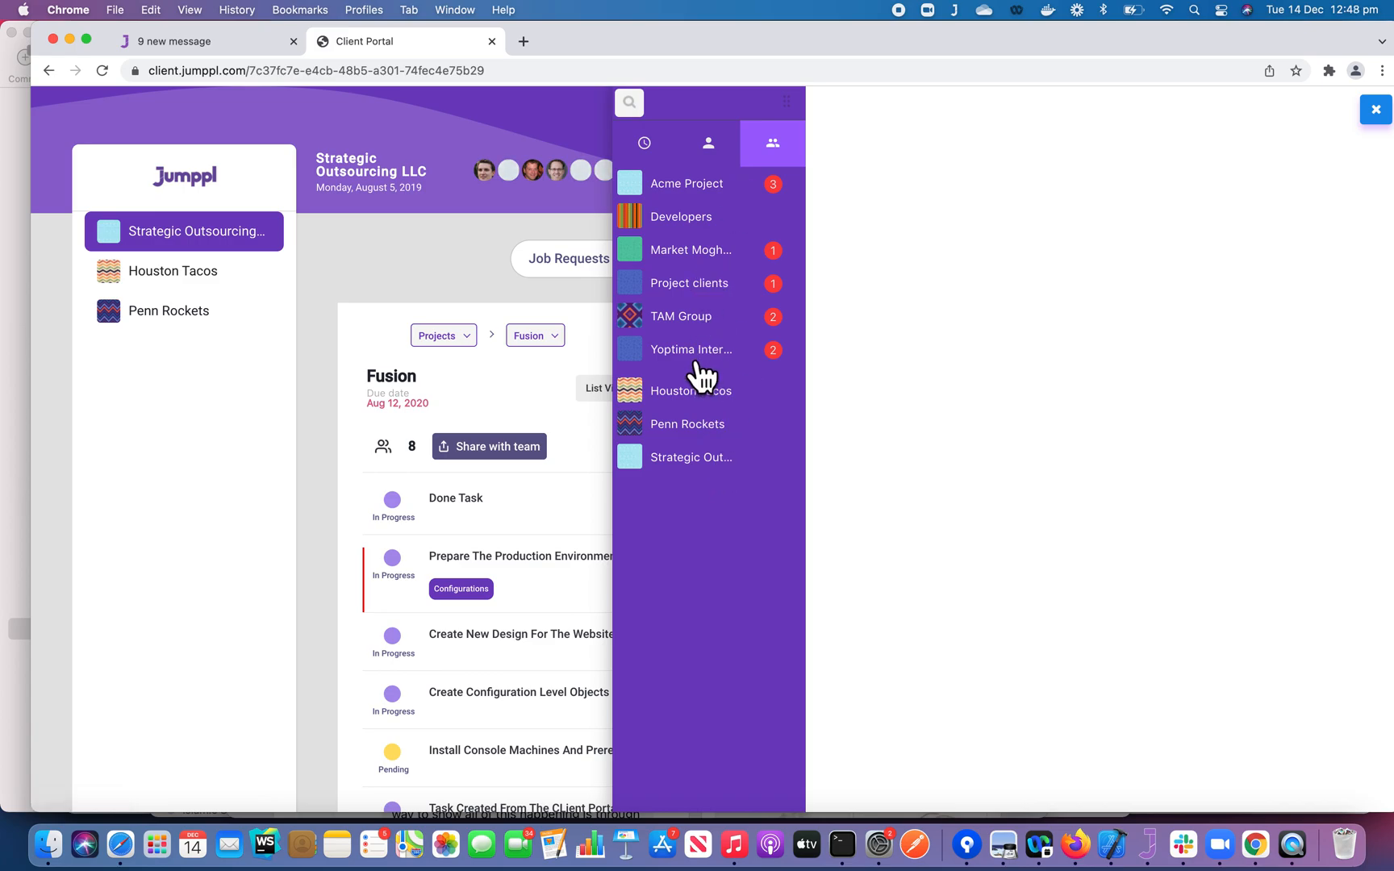
{"action": "left_click", "coordinate": [719, 158]}
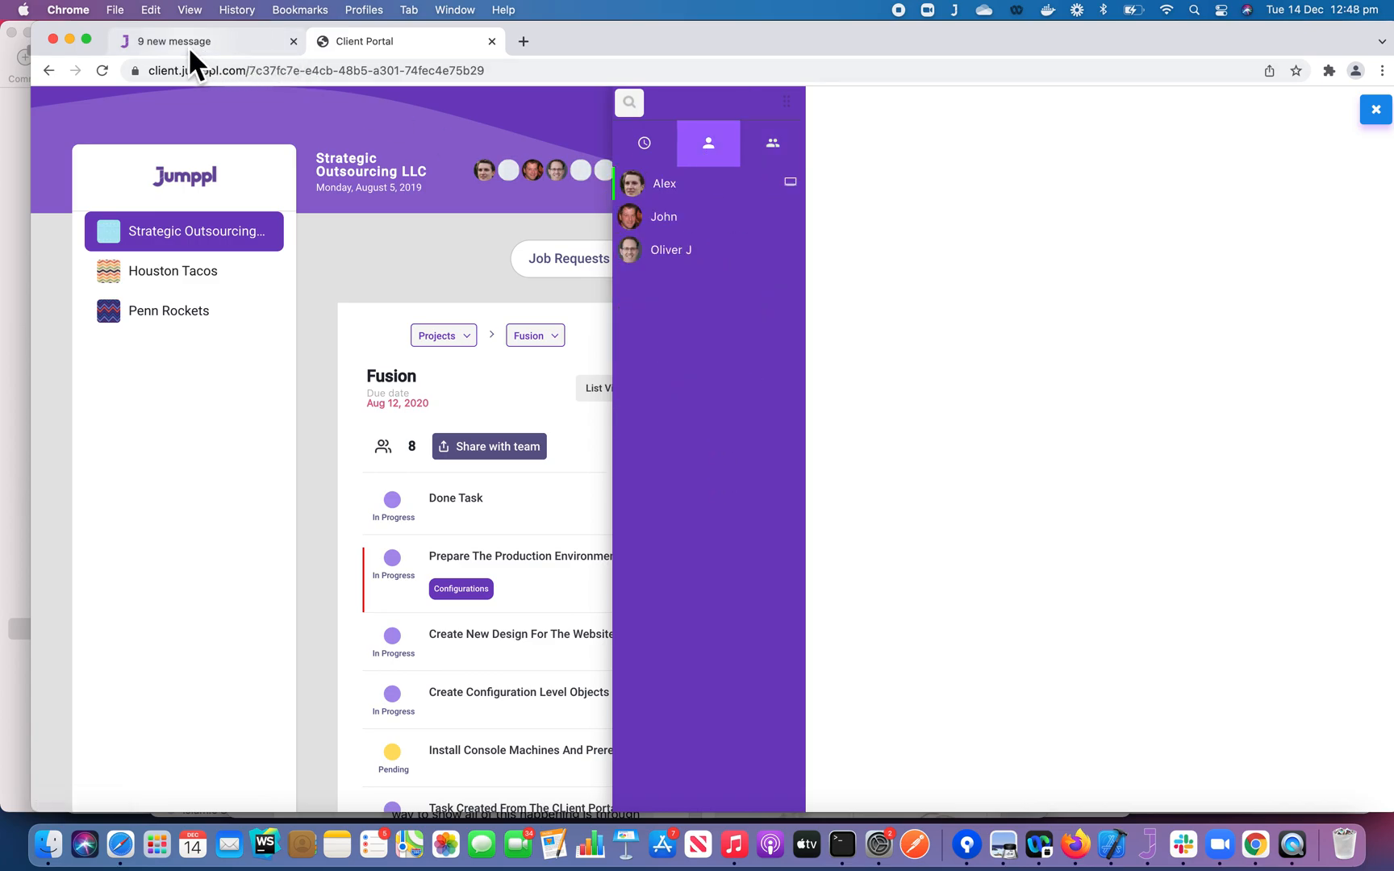
{"action": "left_click", "coordinate": [188, 46]}
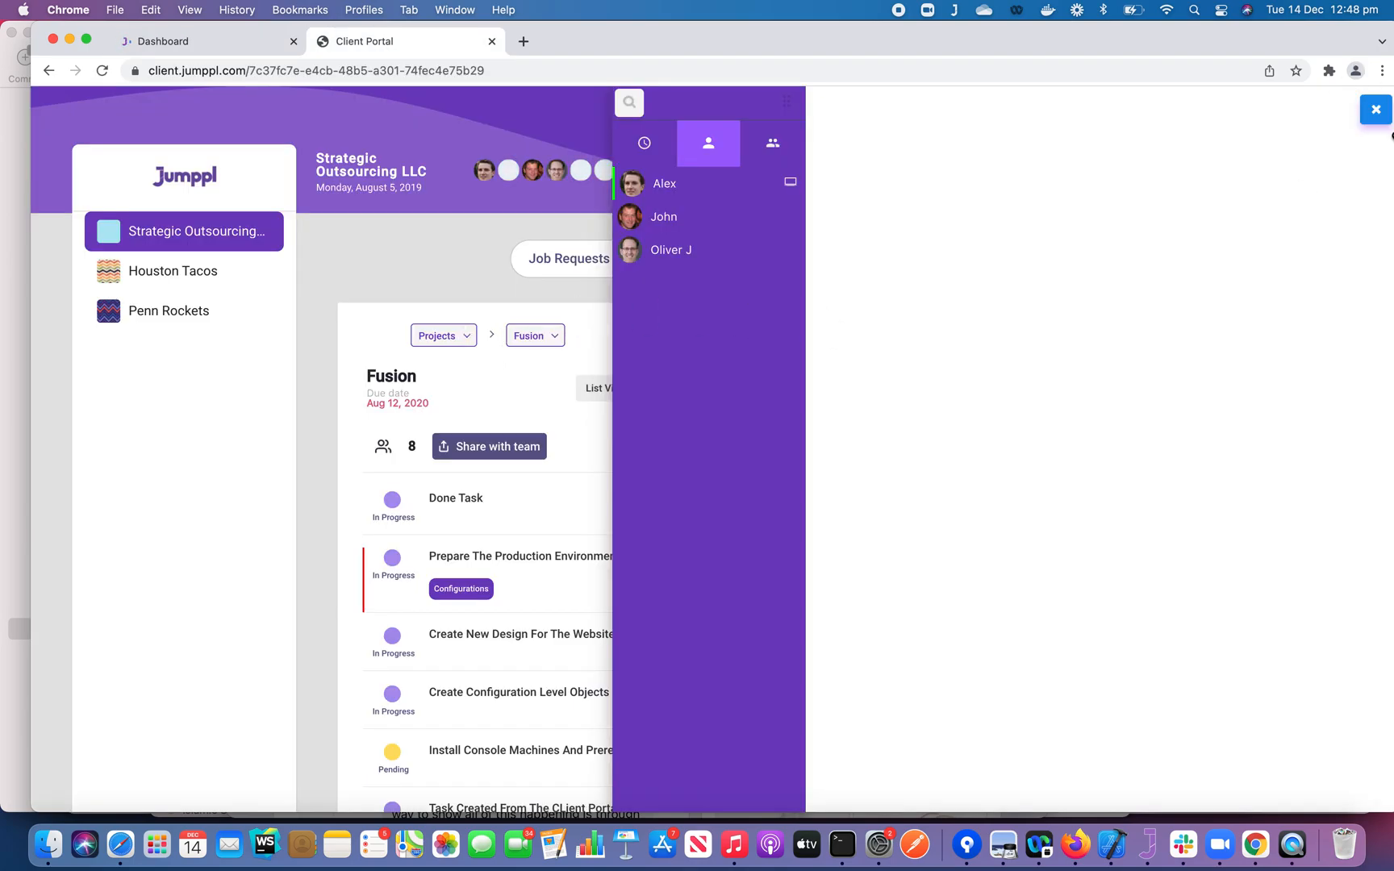
{"action": "left_click", "coordinate": [1379, 113]}
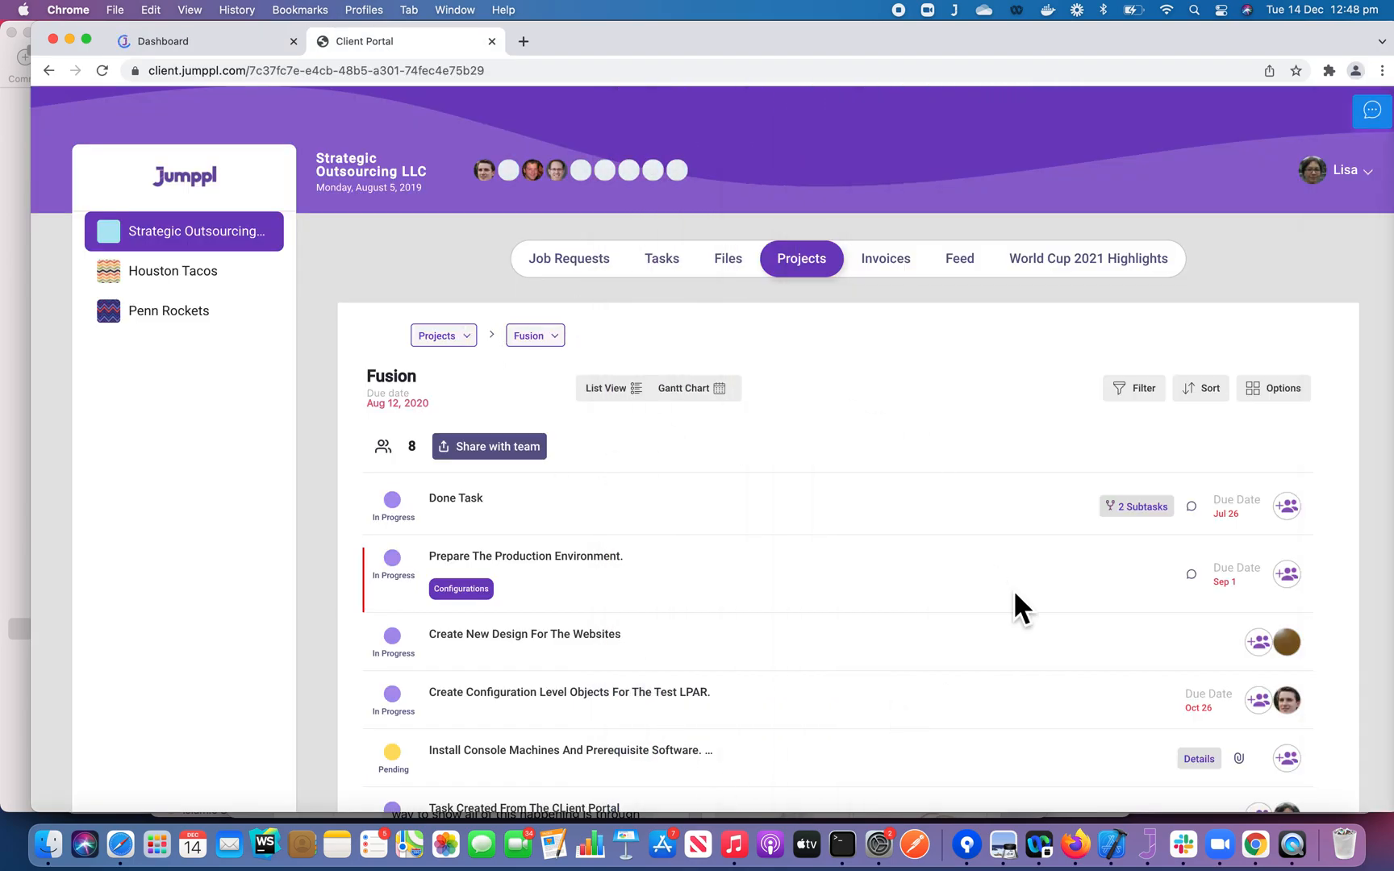
Step: Look through the Fusion project's task list in the client portal, from Done Task down to the pending tasks and back
{"action": "mouse_move", "coordinate": [871, 581]}
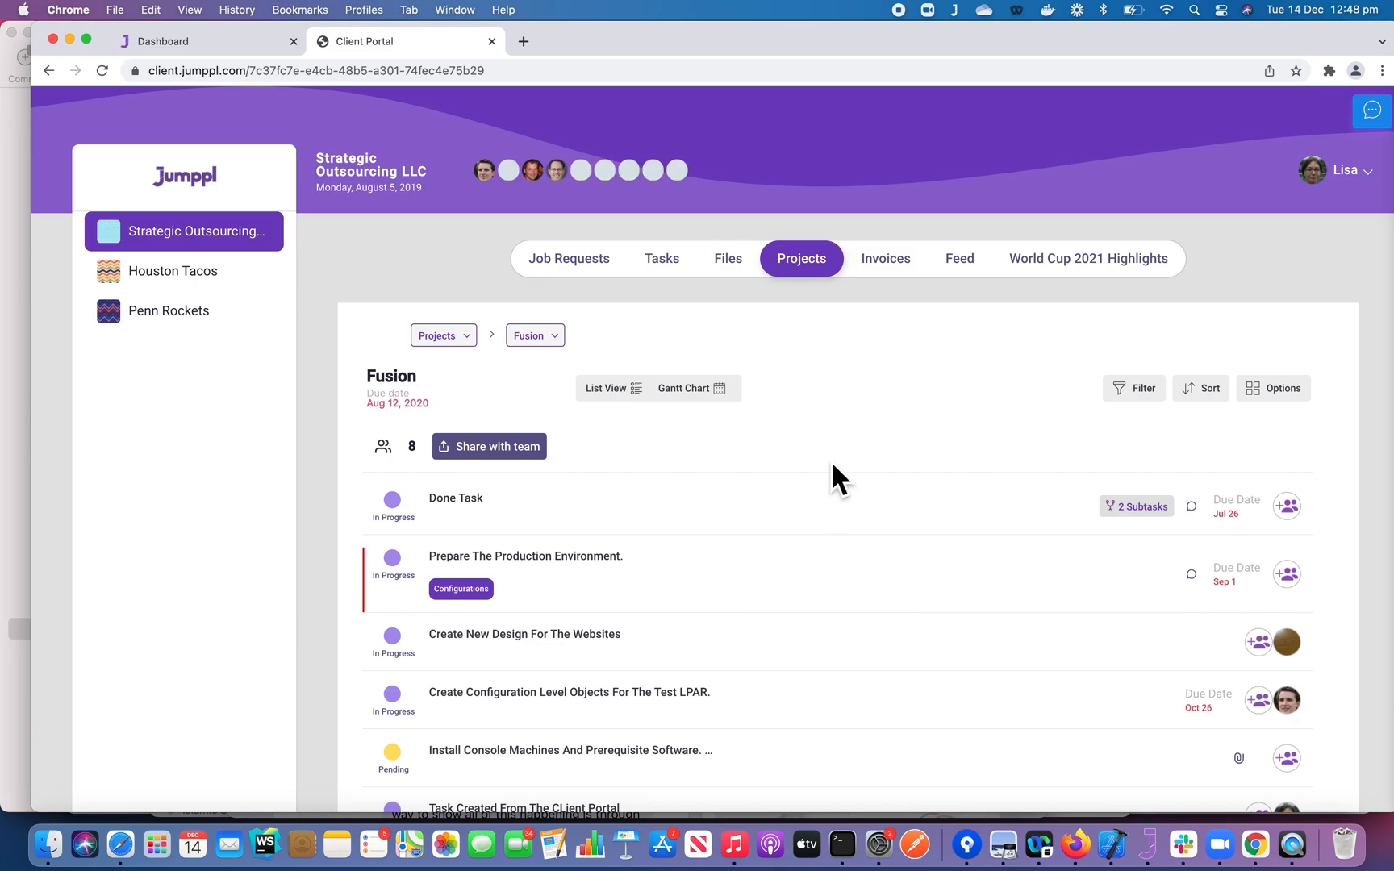
{"action": "scroll", "coordinate": [831, 461], "scroll_direction": "down", "scroll_amount": 2}
{"action": "scroll", "coordinate": [700, 722], "scroll_direction": "up", "scroll_amount": 2}
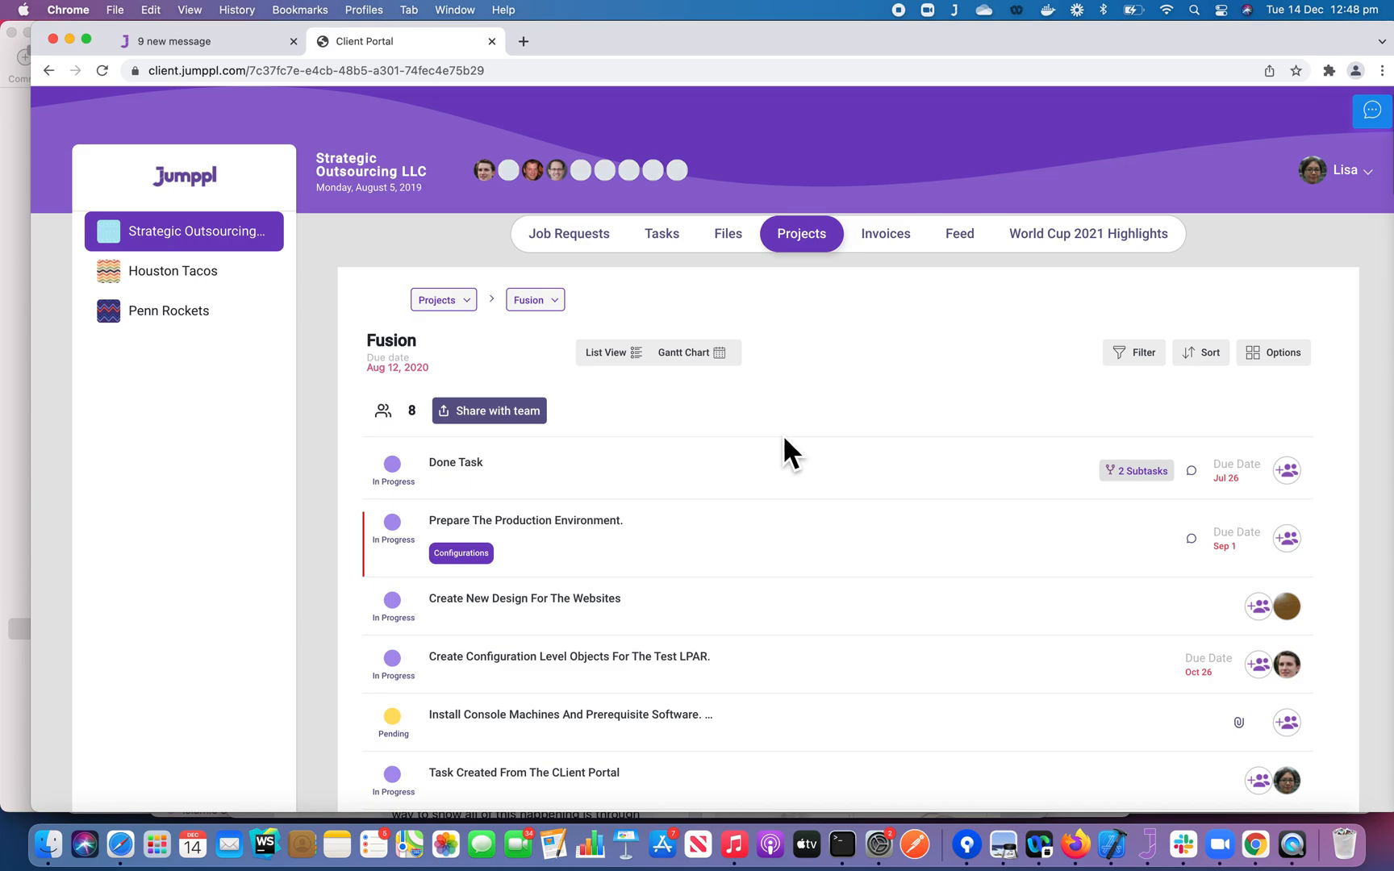
{"action": "mouse_move", "coordinate": [434, 476]}
{"action": "scroll", "coordinate": [859, 685], "scroll_direction": "down", "scroll_amount": 3}
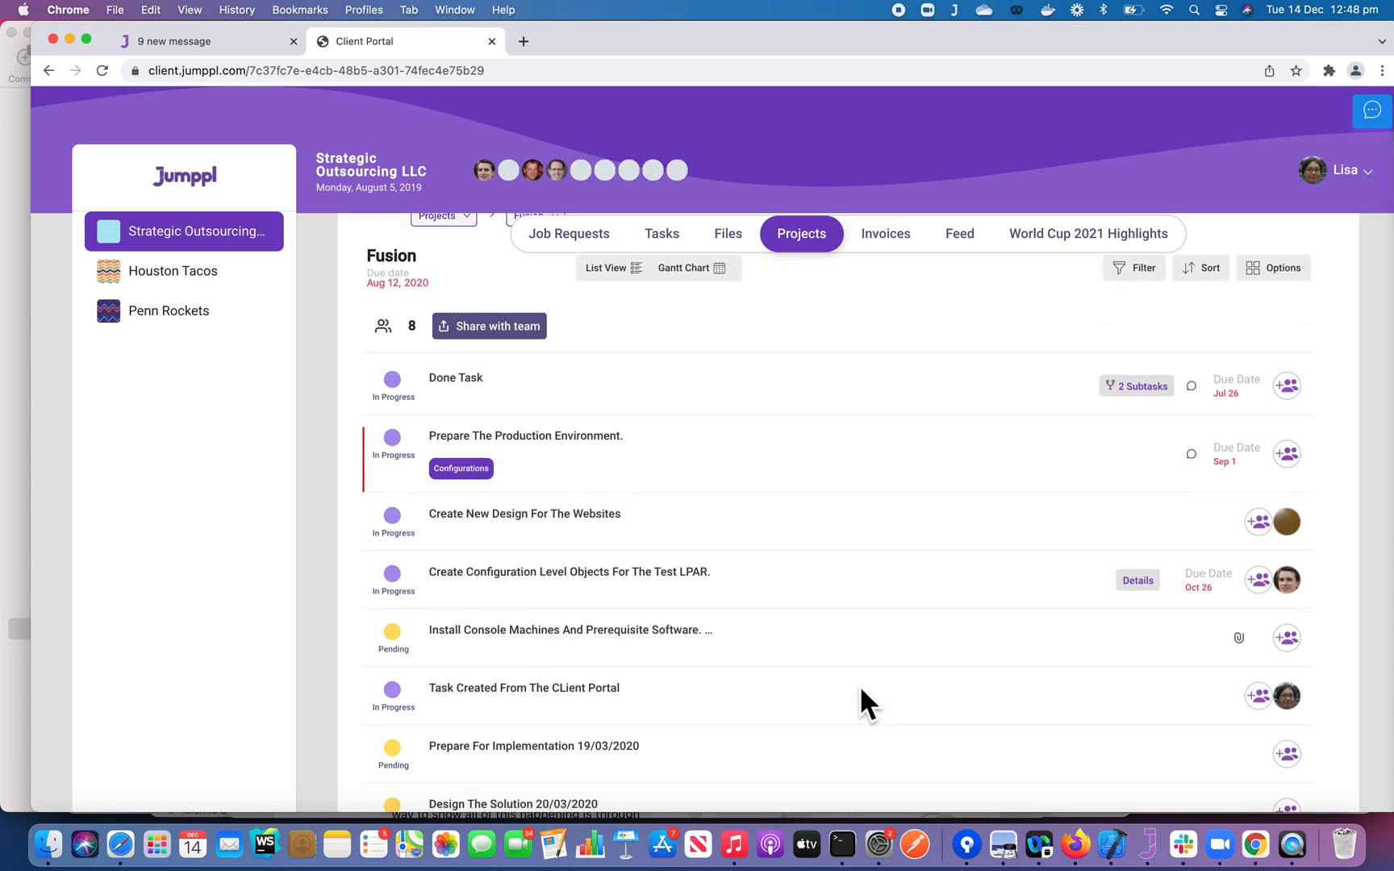
{"action": "scroll", "coordinate": [859, 685], "scroll_direction": "down", "scroll_amount": 2}
{"action": "scroll", "coordinate": [859, 685], "scroll_direction": "up", "scroll_amount": 5}
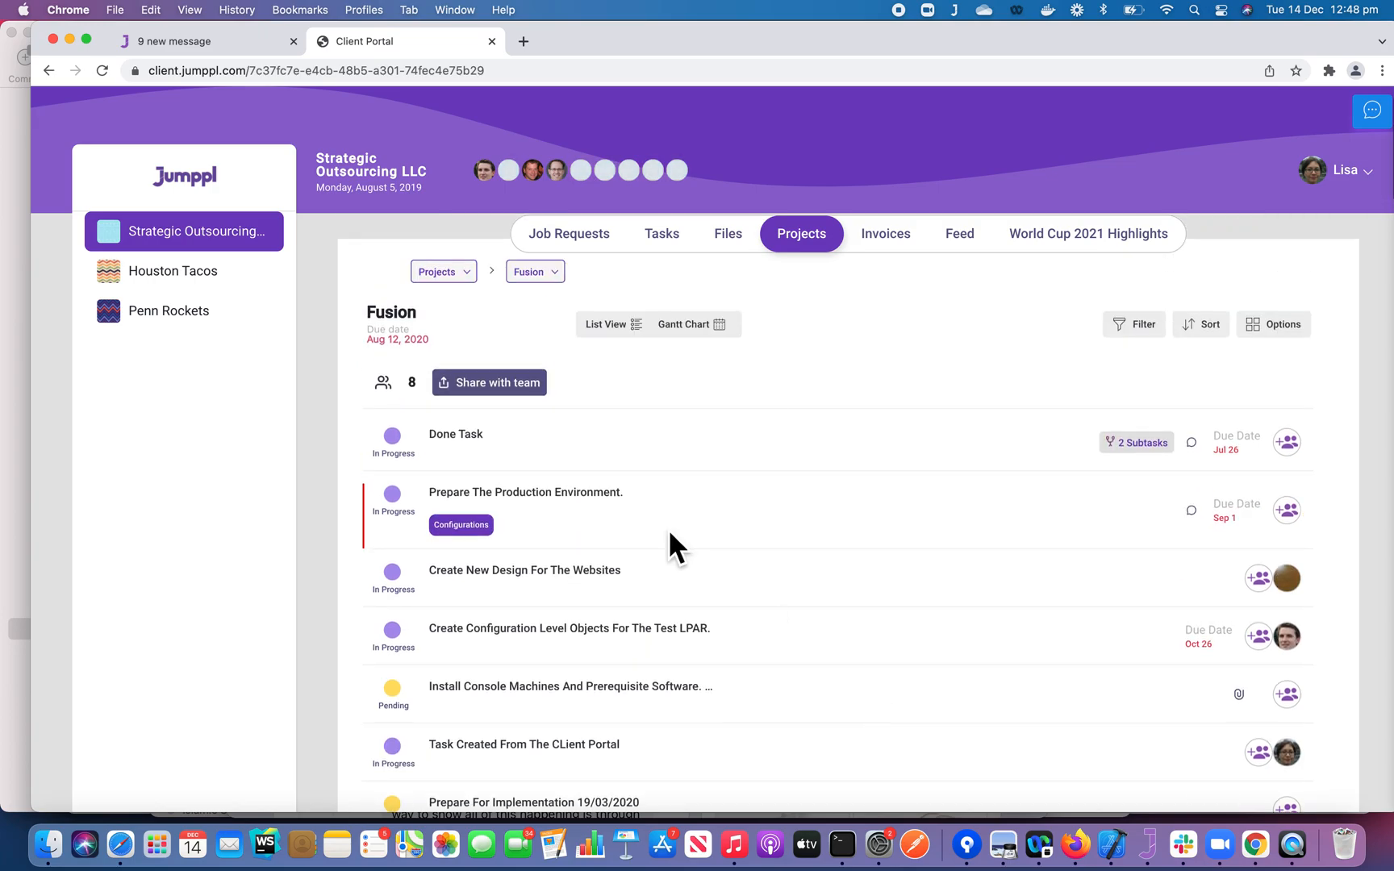
Step: Show the status options available for Done Task, dismiss them without choosing one, and look over the remaining tasks
{"action": "left_click", "coordinate": [413, 457]}
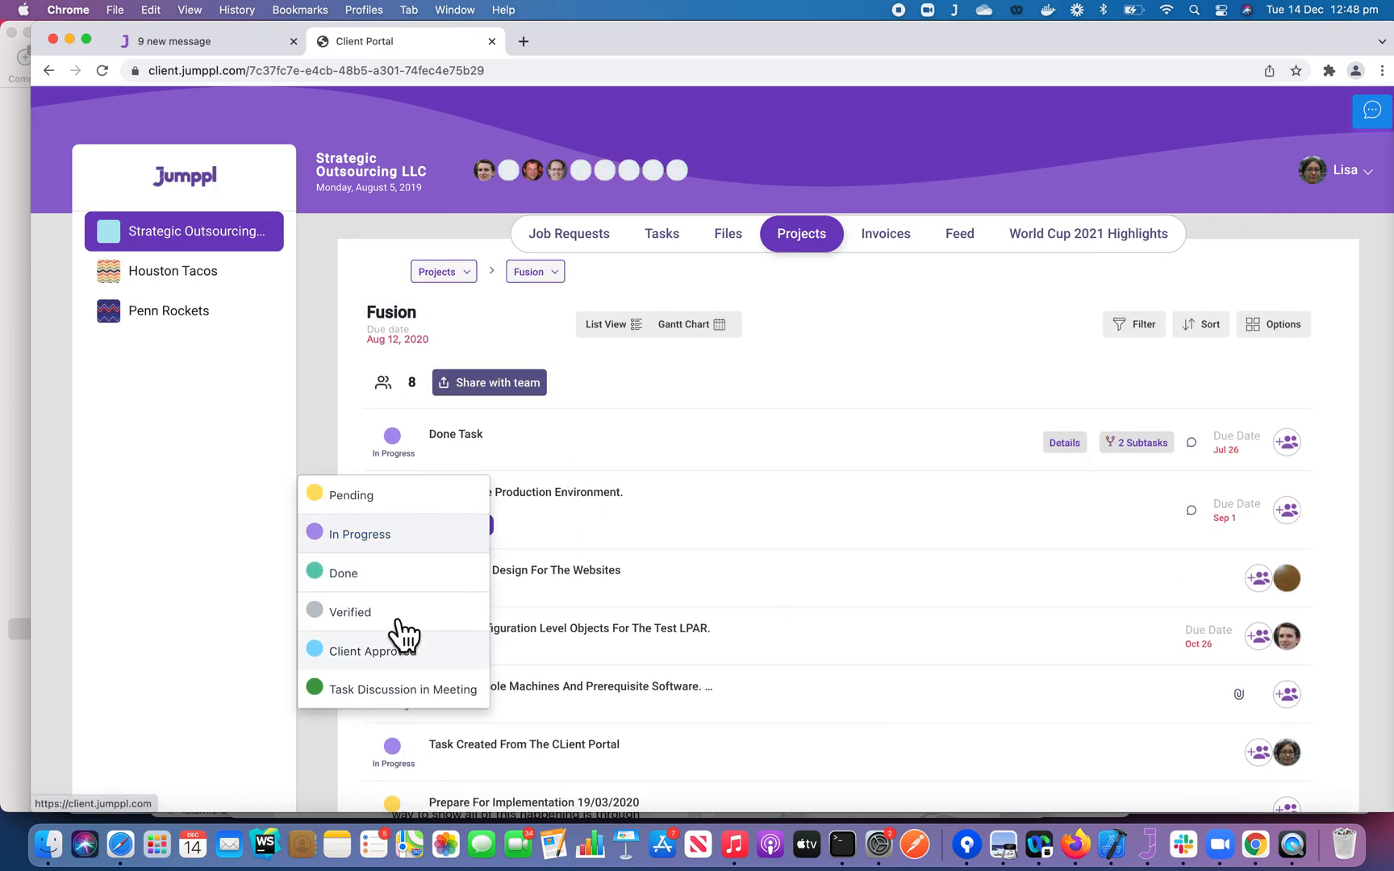
{"action": "left_click", "coordinate": [641, 436]}
{"action": "scroll", "coordinate": [698, 645], "scroll_direction": "down", "scroll_amount": 7}
{"action": "scroll", "coordinate": [696, 642], "scroll_direction": "up", "scroll_amount": 5}
{"action": "scroll", "coordinate": [697, 643], "scroll_direction": "up", "scroll_amount": 4}
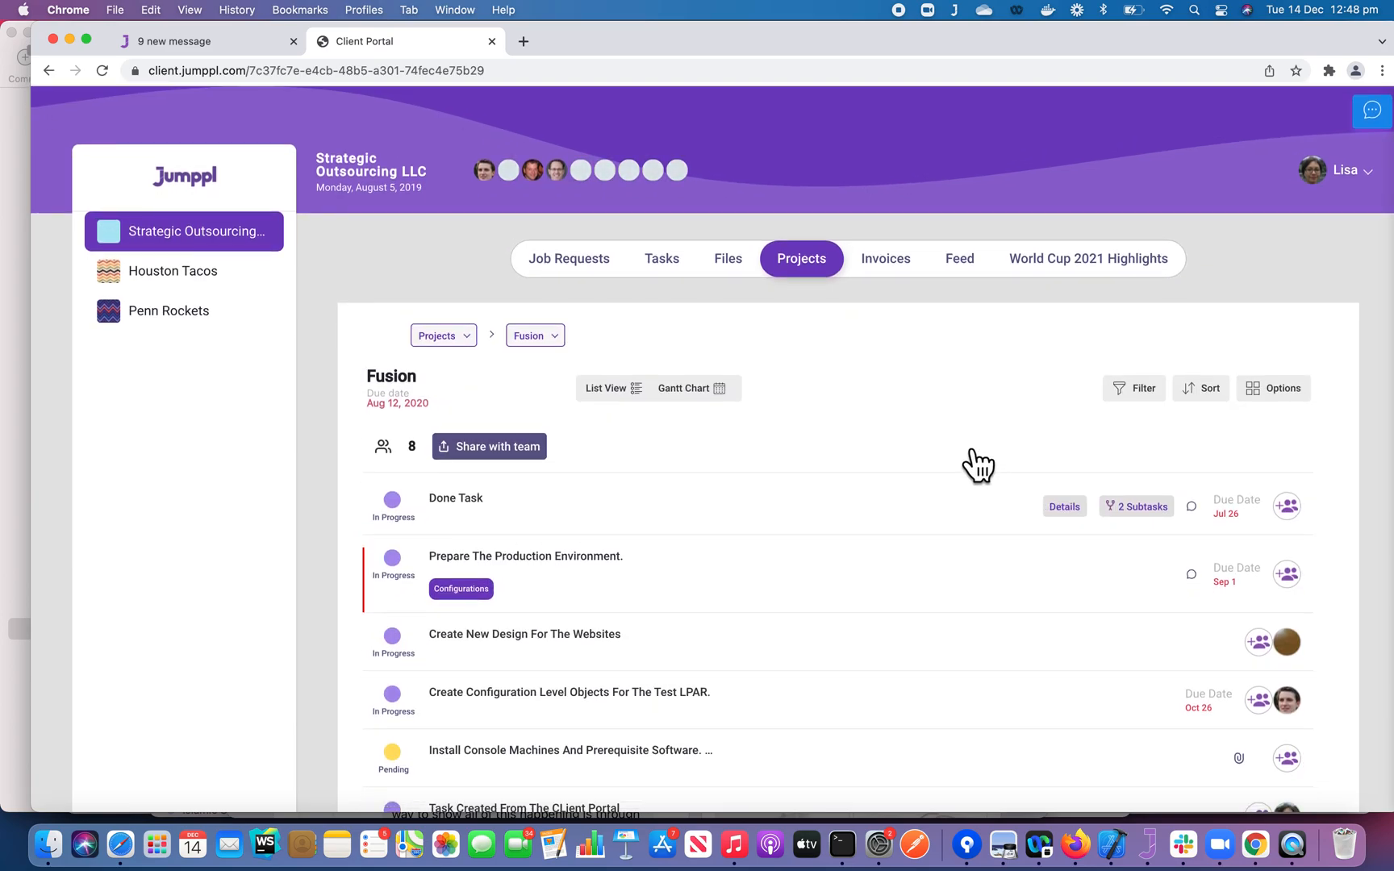
Step: Open the details of Done Task, review its description, tag, custom field and attachment areas, and close them
{"action": "left_click", "coordinate": [1205, 501]}
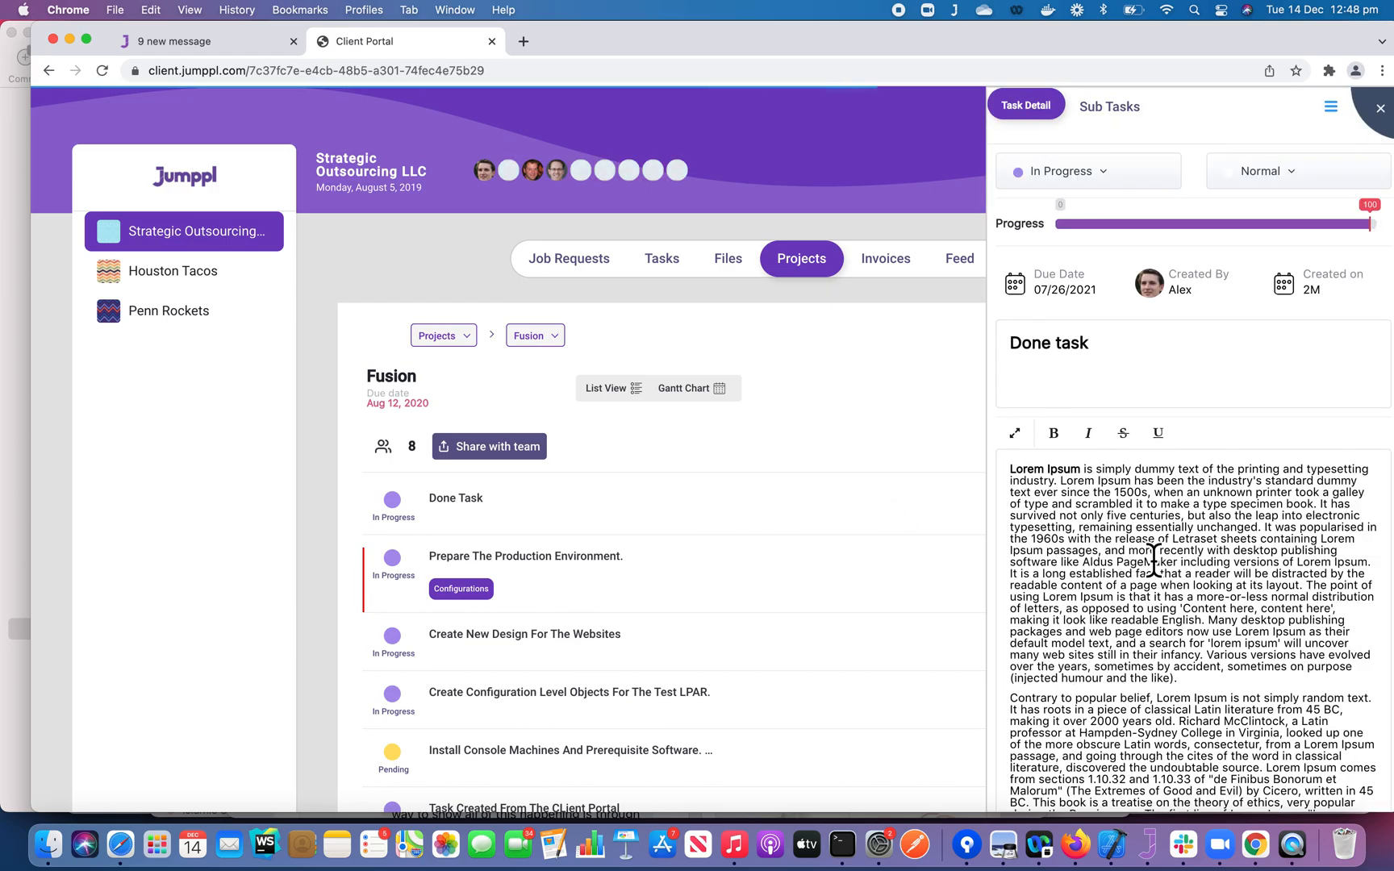
{"action": "scroll", "coordinate": [1154, 559], "scroll_direction": "down", "scroll_amount": 10}
{"action": "scroll", "coordinate": [1153, 561], "scroll_direction": "down", "scroll_amount": 10}
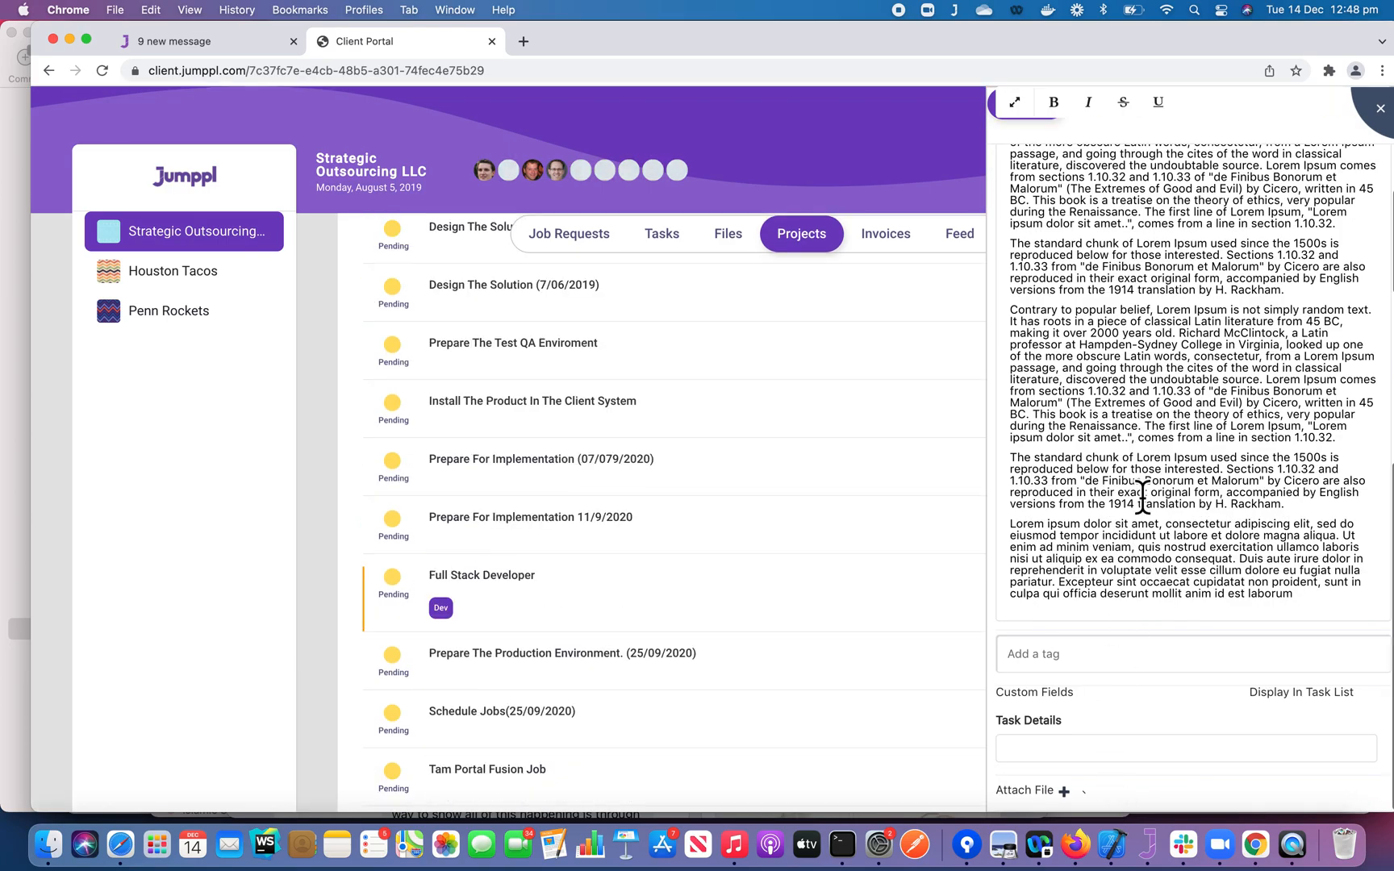
{"action": "scroll", "coordinate": [1142, 498], "scroll_direction": "up", "scroll_amount": 8}
{"action": "scroll", "coordinate": [734, 554], "scroll_direction": "up", "scroll_amount": 5}
{"action": "scroll", "coordinate": [990, 436], "scroll_direction": "up", "scroll_amount": 2}
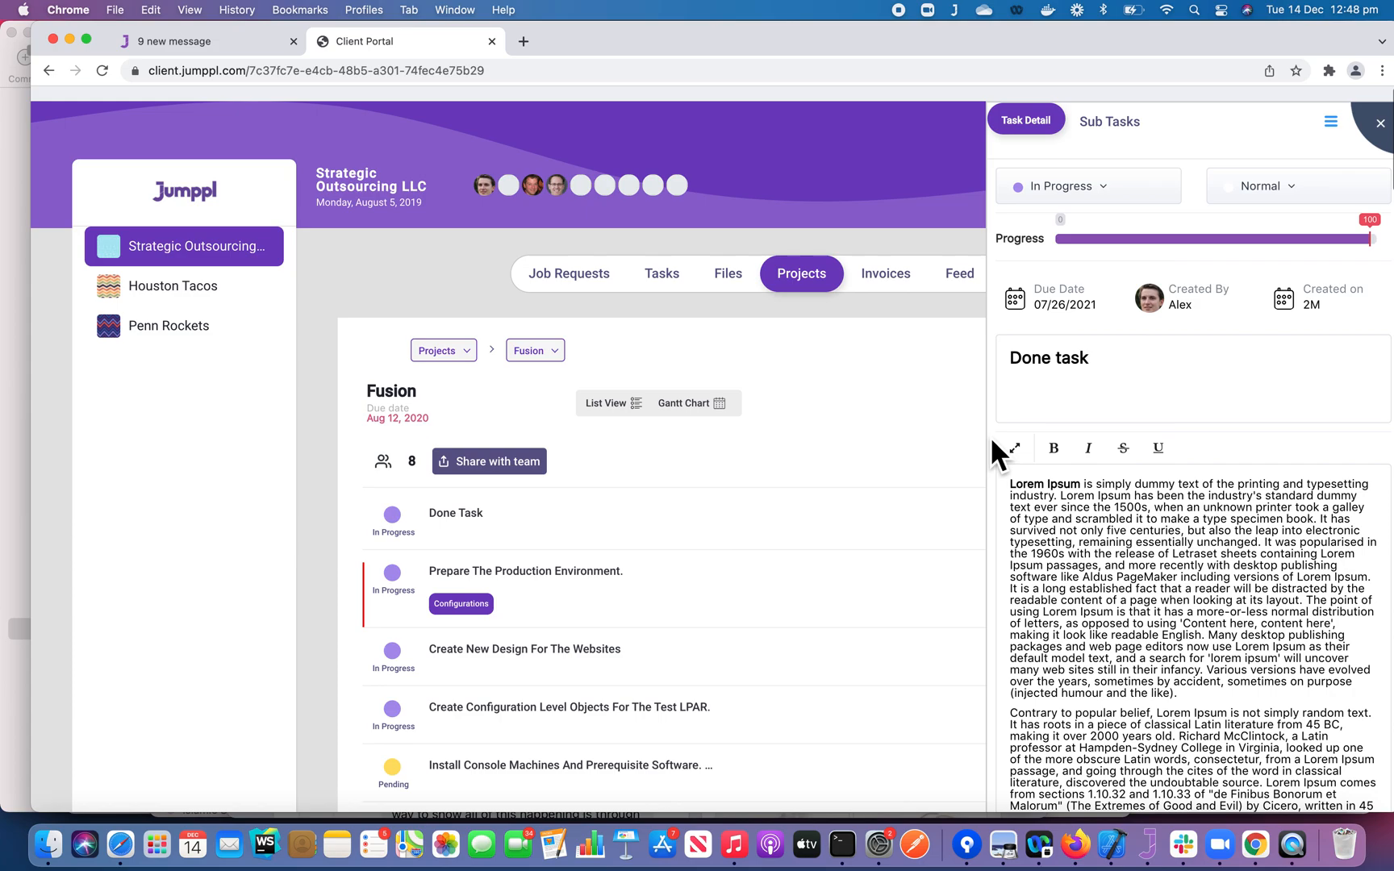
{"action": "left_click", "coordinate": [1379, 110]}
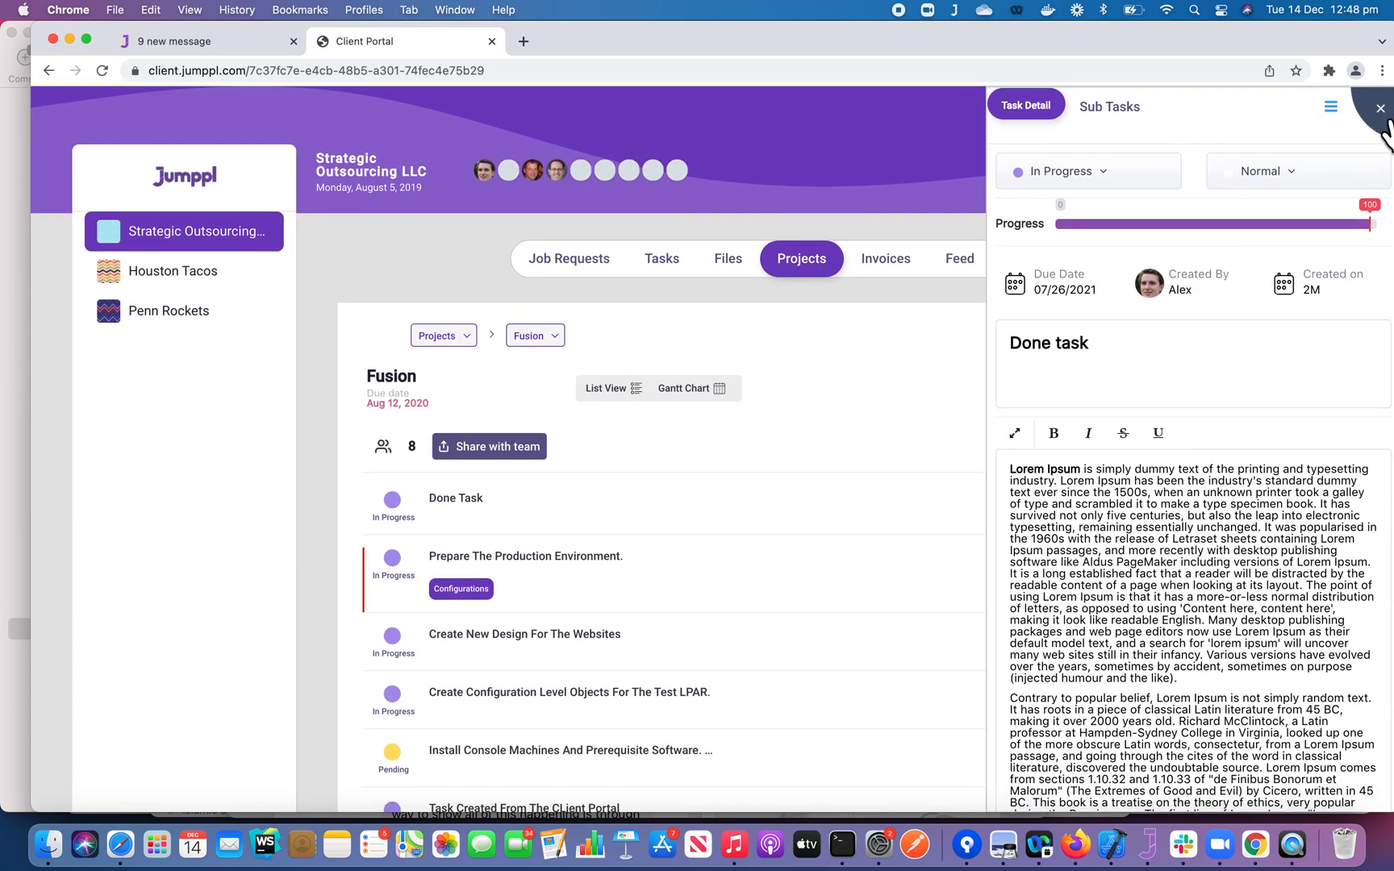
Step: Switch to Firefox, bring up the Fusion Kanban board on the Tasks page and close the open task's details
{"action": "key", "text": "super+Tab"}
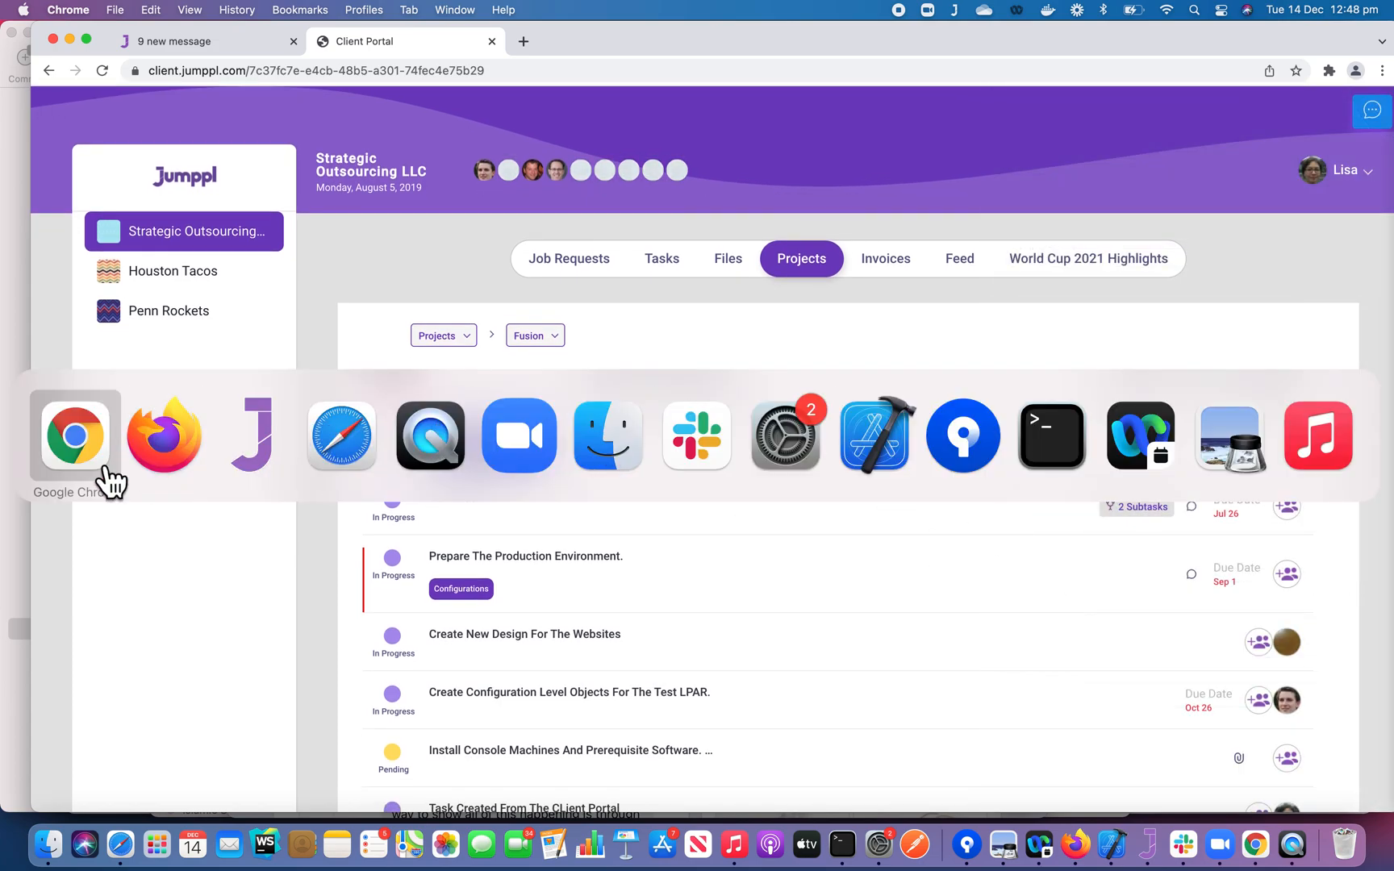
{"action": "left_click", "coordinate": [368, 460]}
{"action": "key", "text": "super+Tab"}
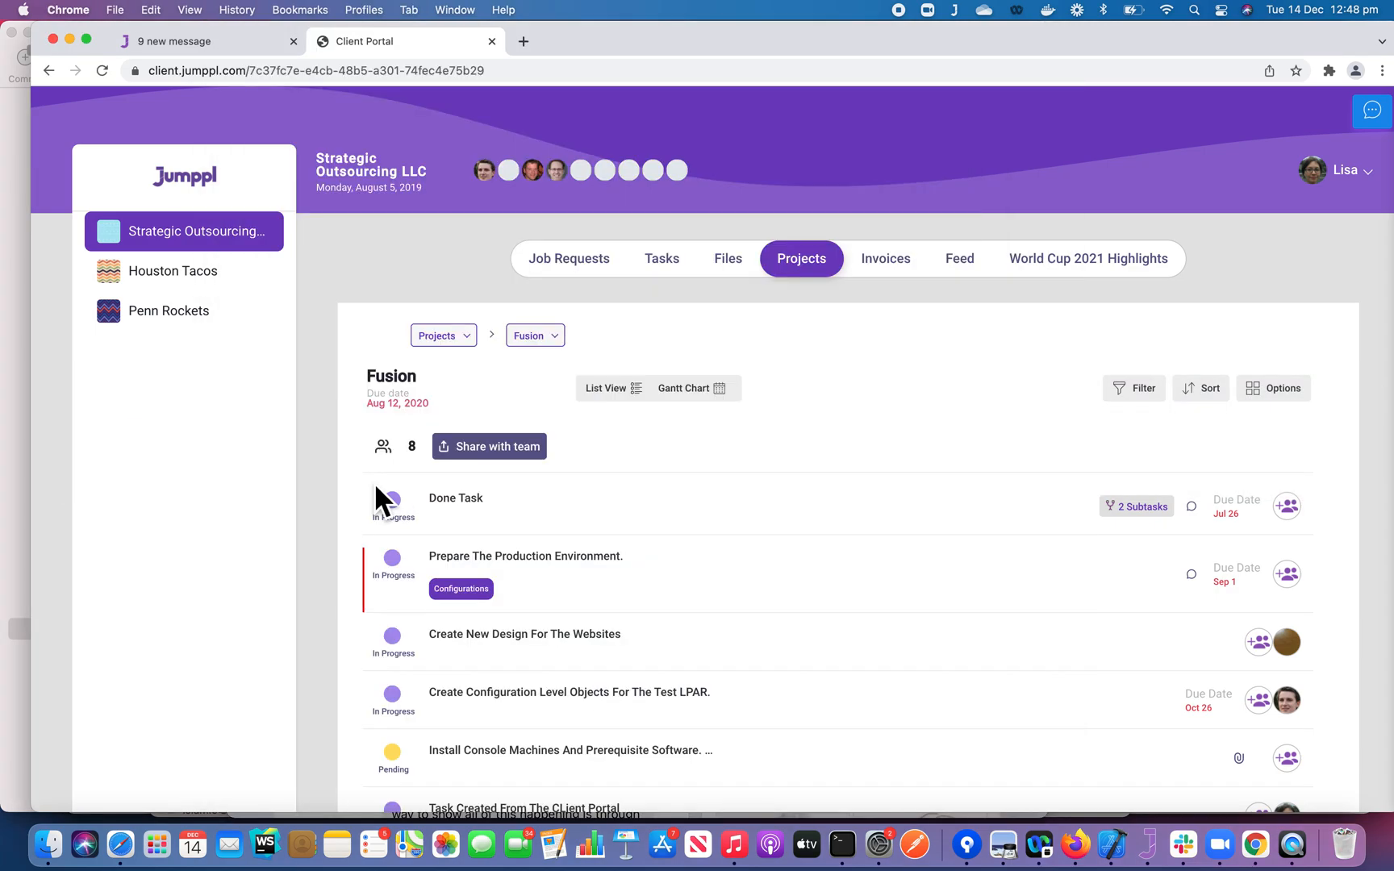
{"action": "key", "text": "super+Tab"}
{"action": "left_click", "coordinate": [253, 452]}
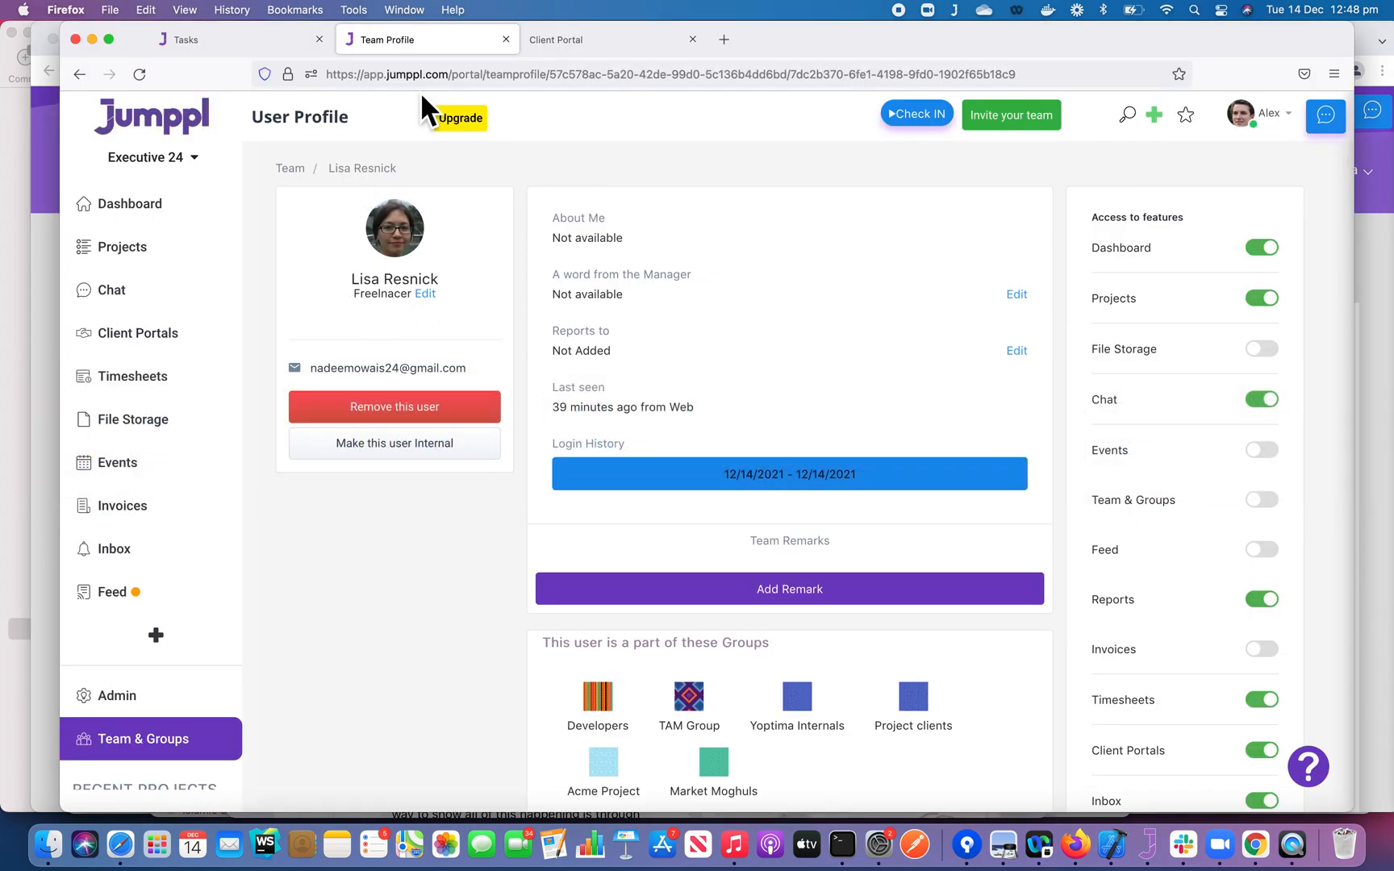
{"action": "left_click", "coordinate": [268, 44]}
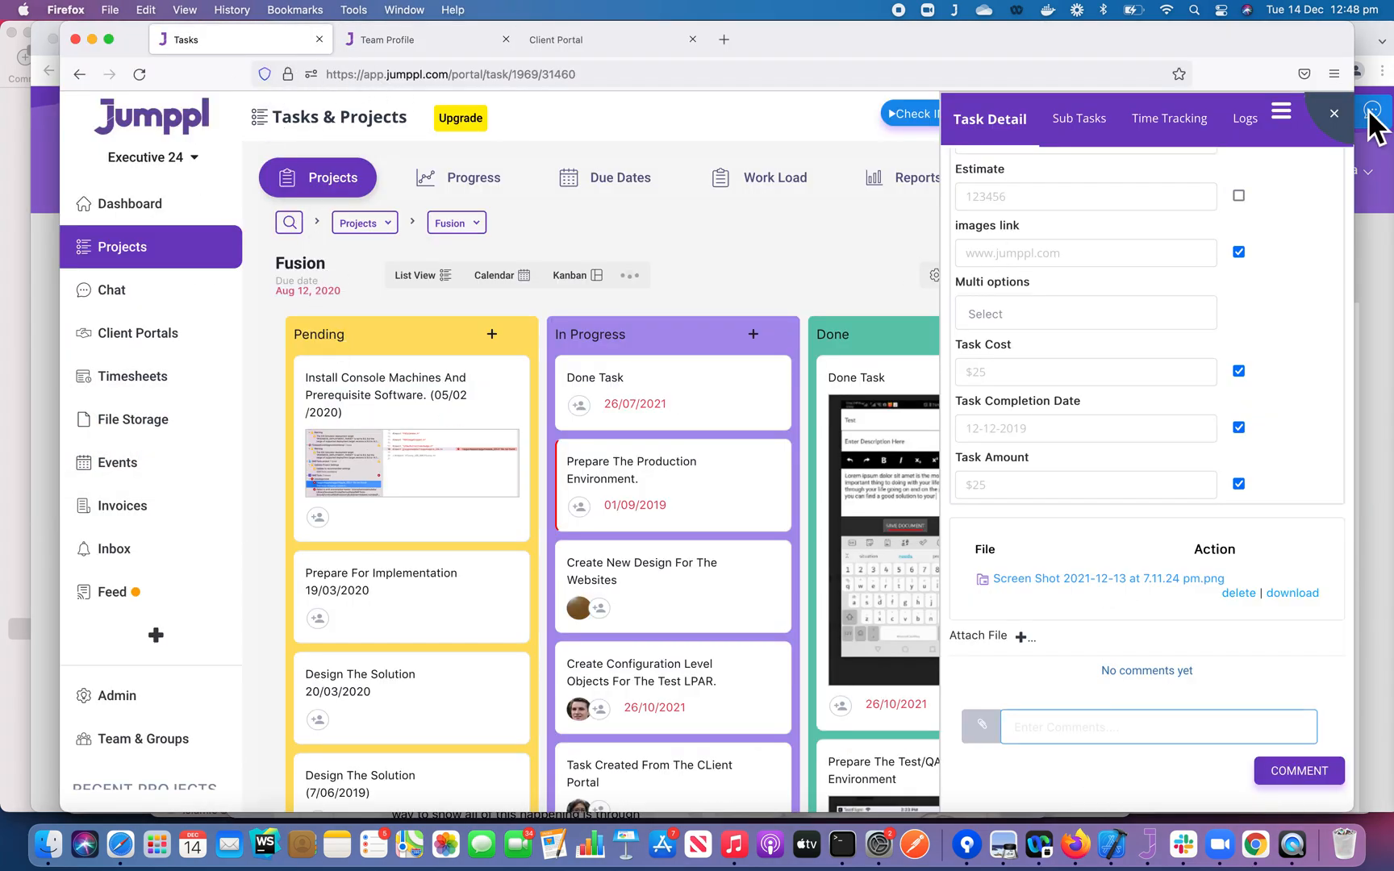
{"action": "left_click", "coordinate": [1352, 129]}
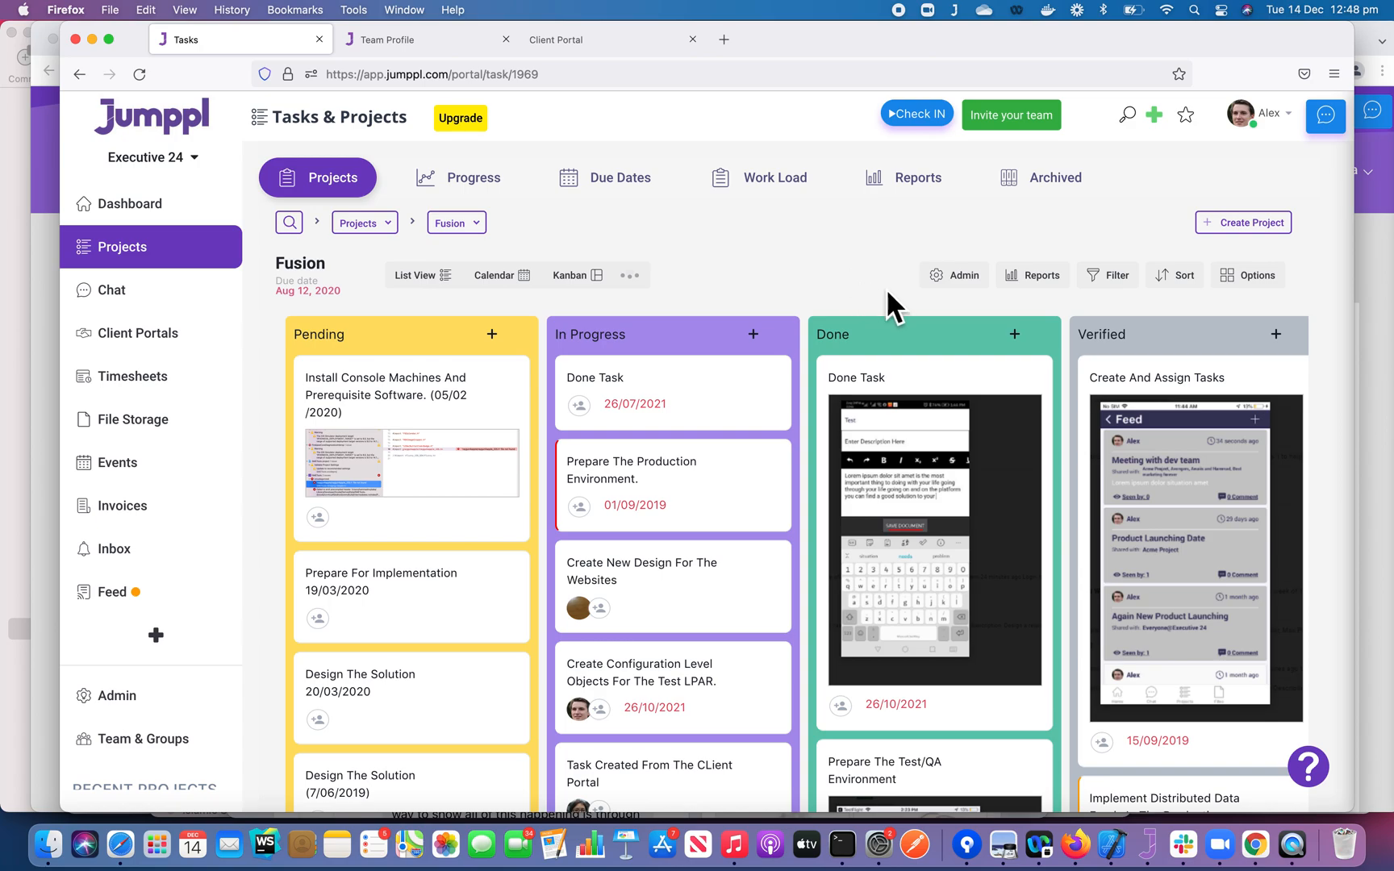
Step: Open the Fusion project's settings and review the task display options for the internal and client portals, including Show Task Comments
{"action": "left_click", "coordinate": [976, 281]}
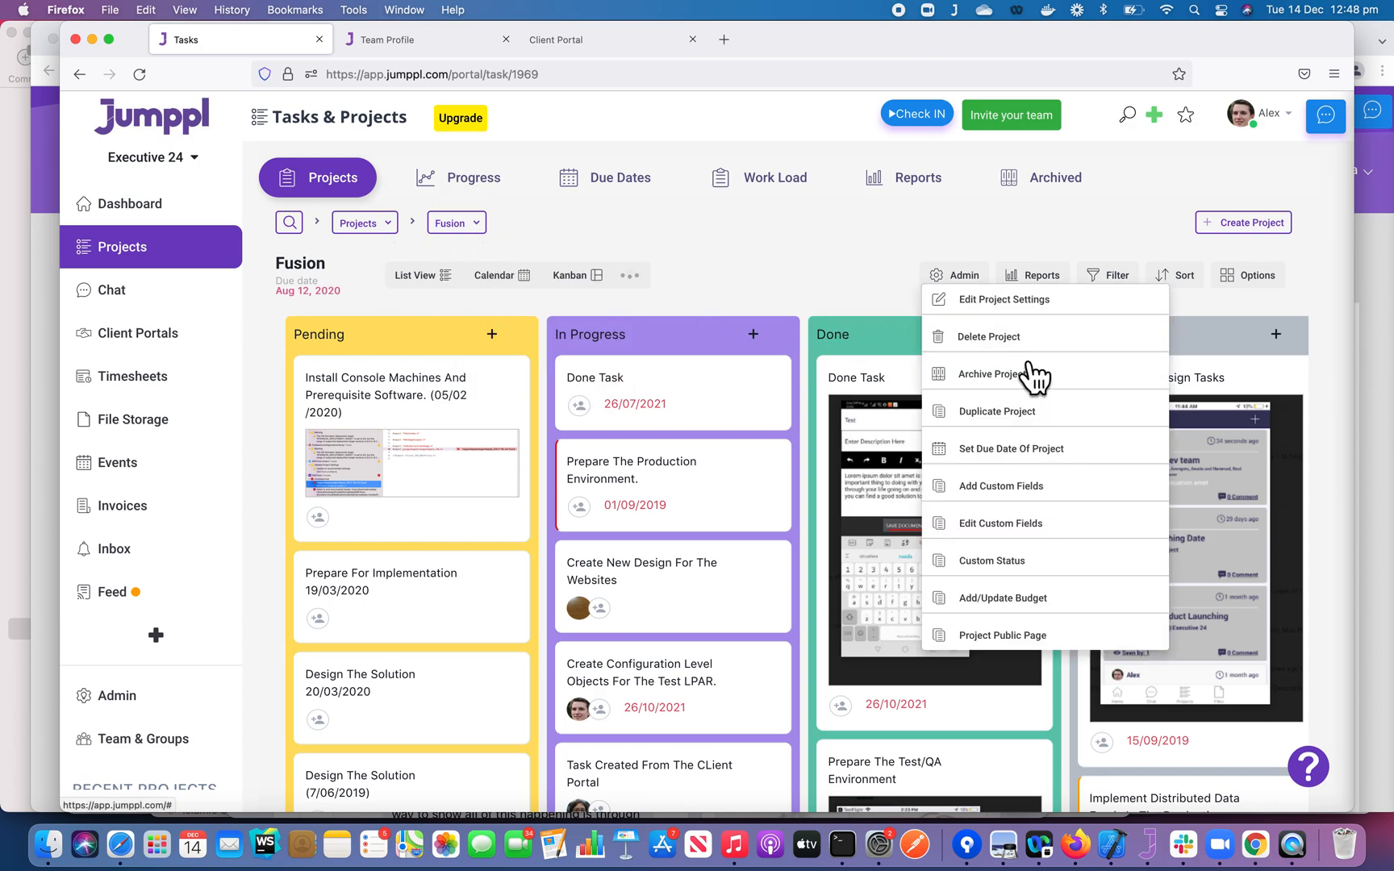
{"action": "left_click", "coordinate": [1027, 301]}
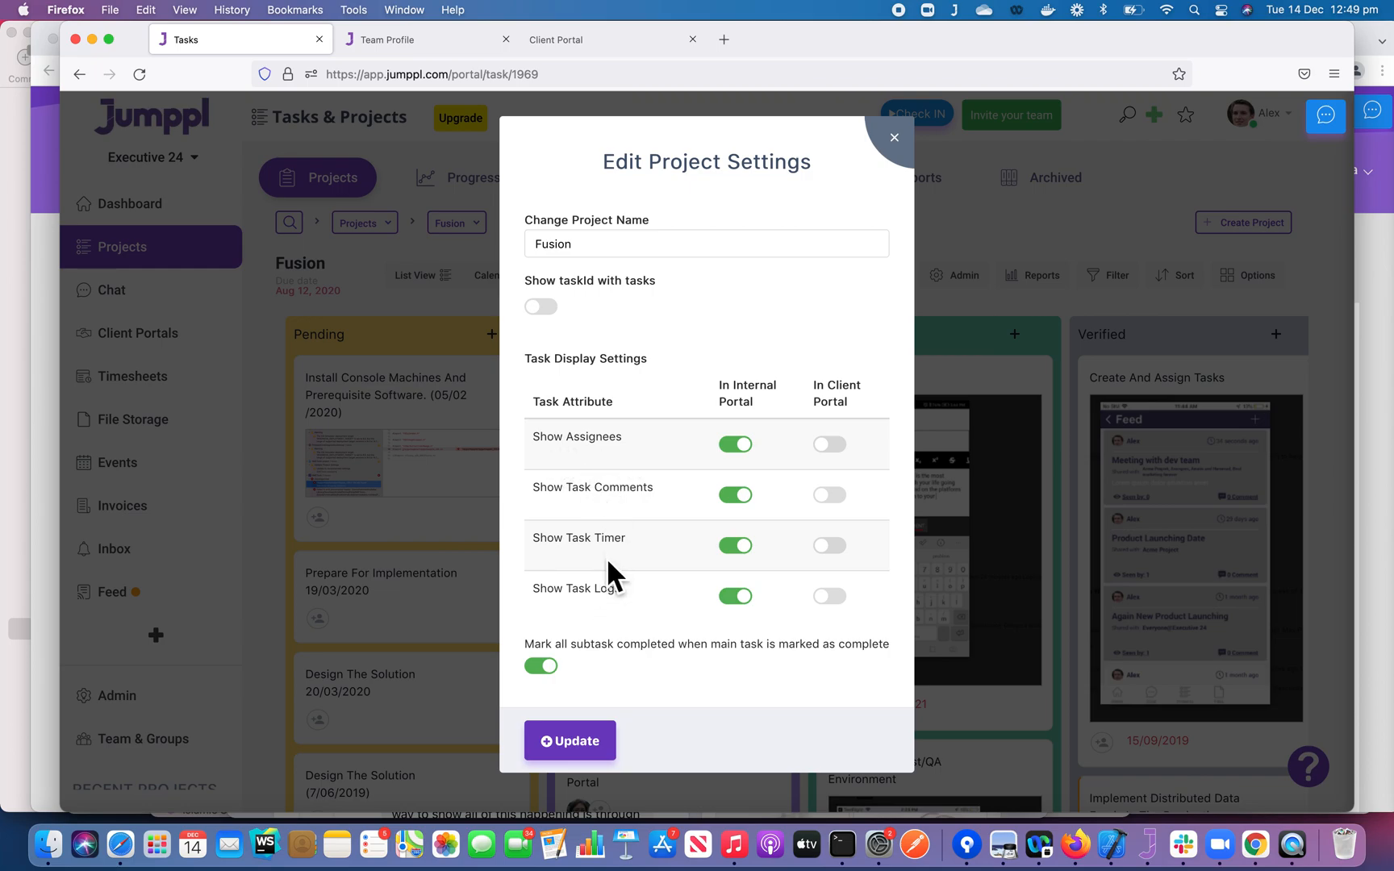
{"action": "left_click_drag", "start_coordinate": [668, 492], "coordinate": [547, 492]}
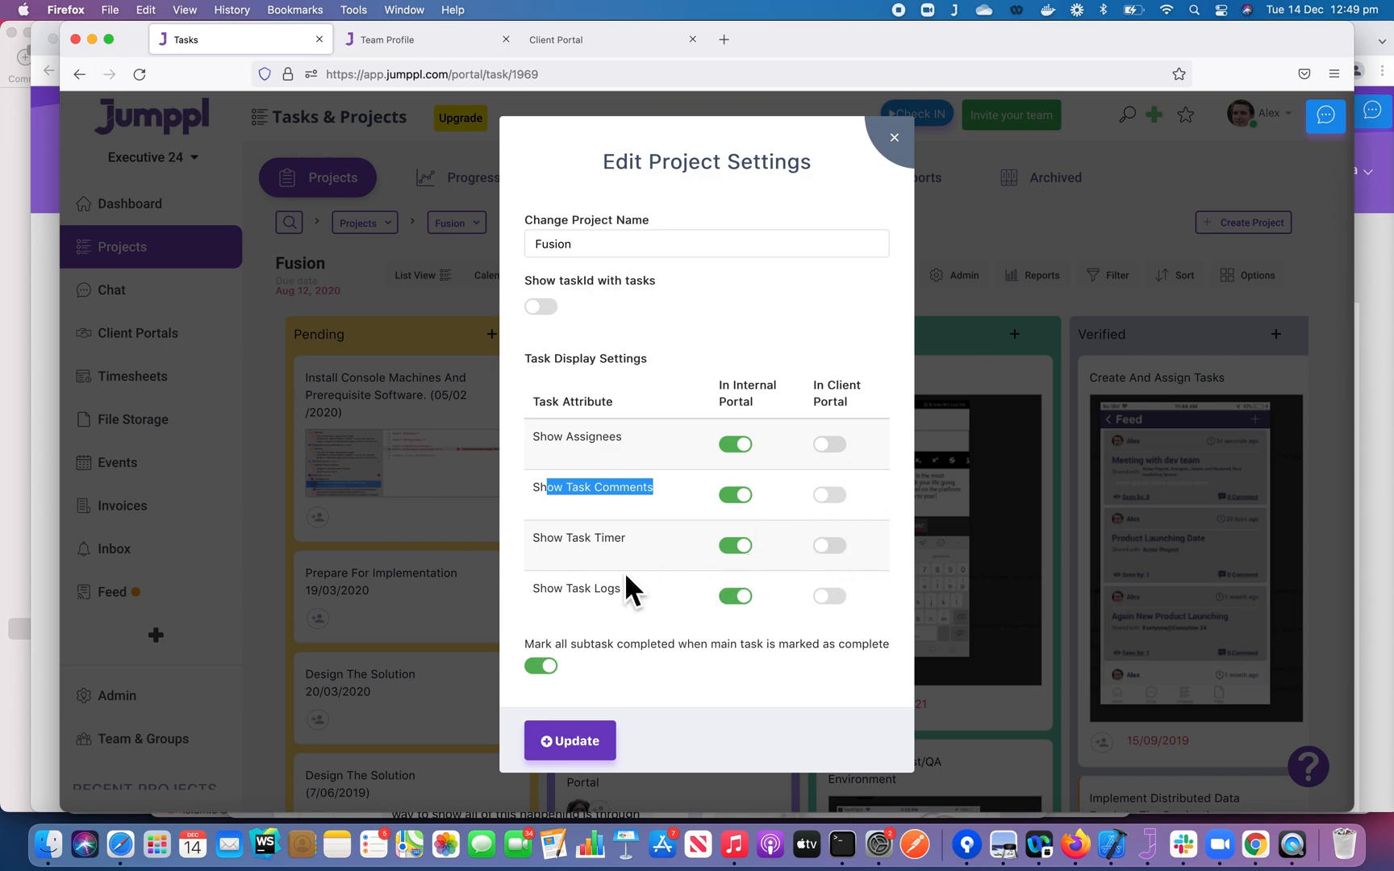
{"action": "left_click", "coordinate": [689, 545]}
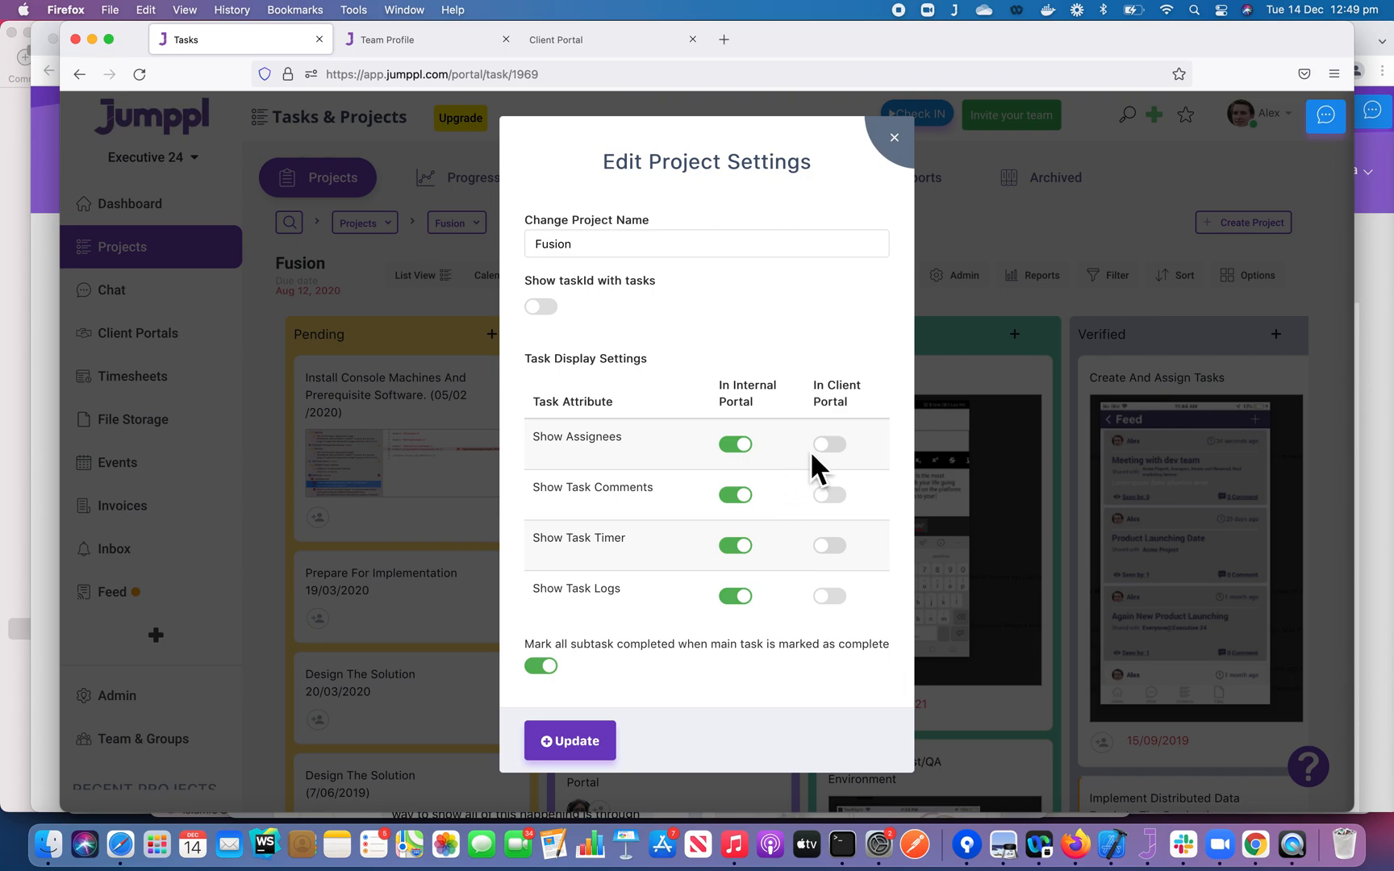
Step: Review Done Task's details in Chrome's client portal, and compare them with the client portal display settings in Firefox
{"action": "key", "text": "super+Tab"}
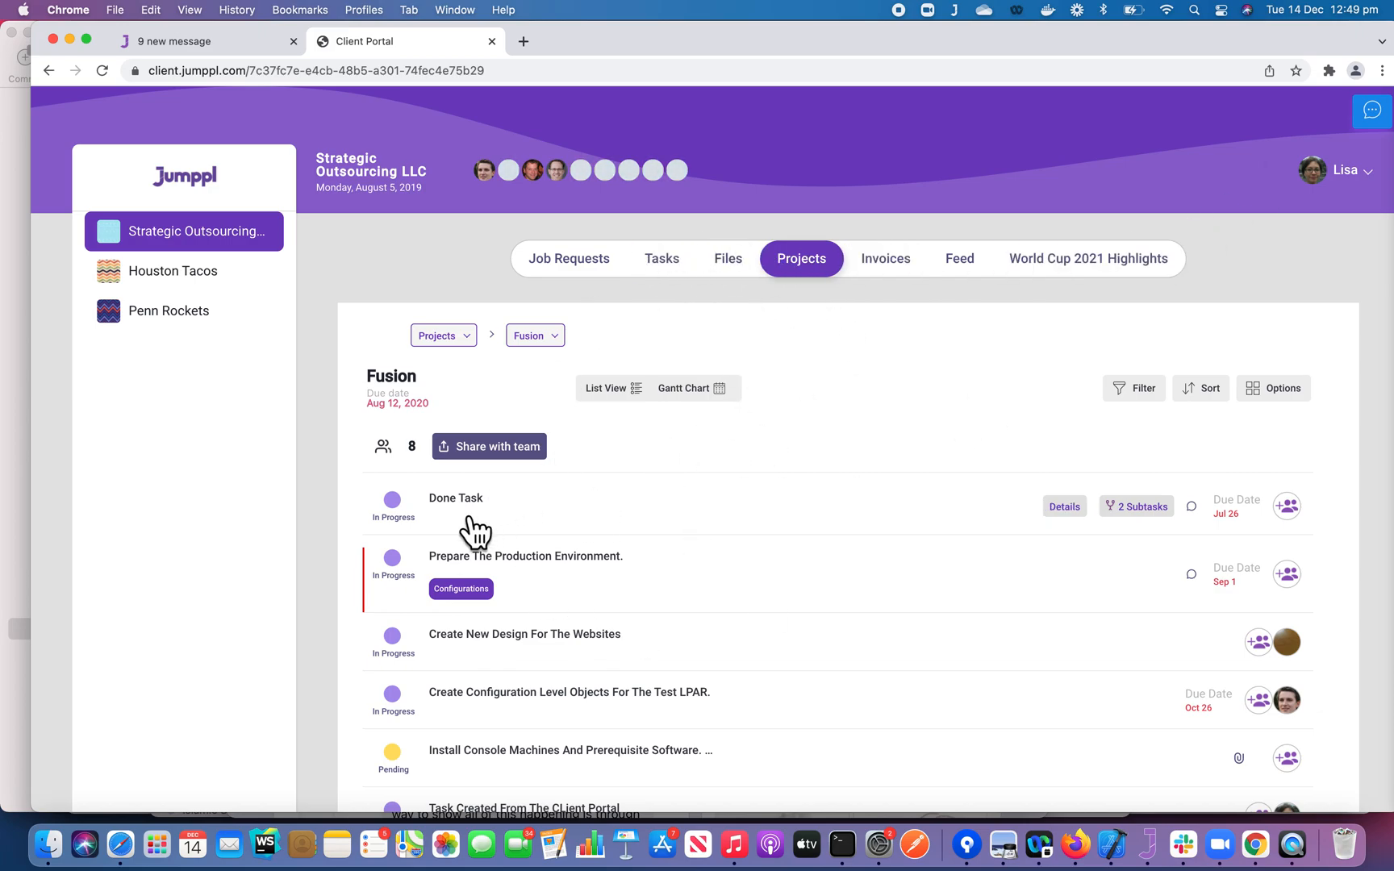
{"action": "left_click", "coordinate": [597, 520]}
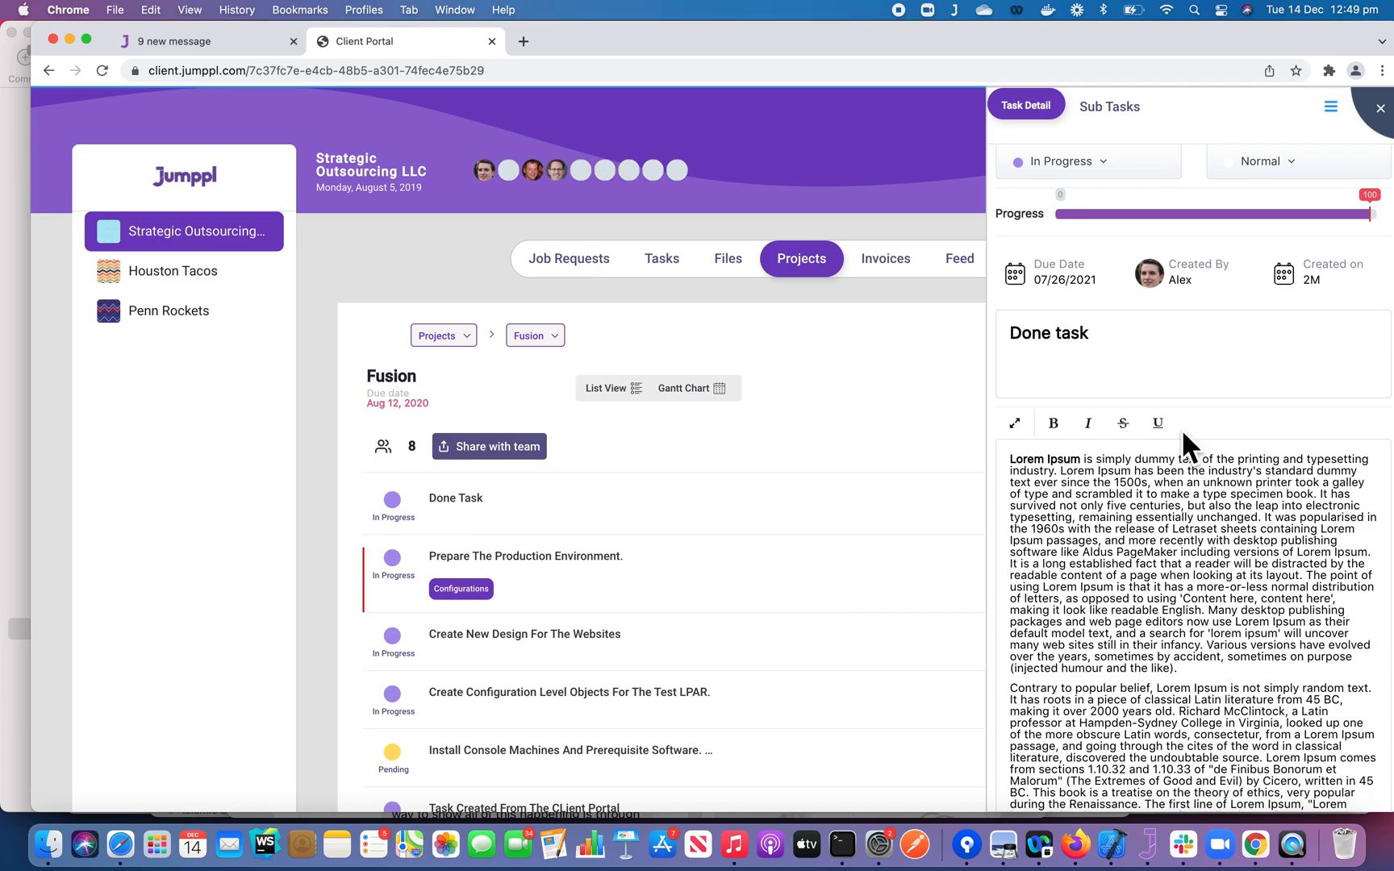
{"action": "scroll", "coordinate": [1183, 436], "scroll_direction": "down", "scroll_amount": 10}
{"action": "scroll", "coordinate": [1182, 431], "scroll_direction": "down", "scroll_amount": 3}
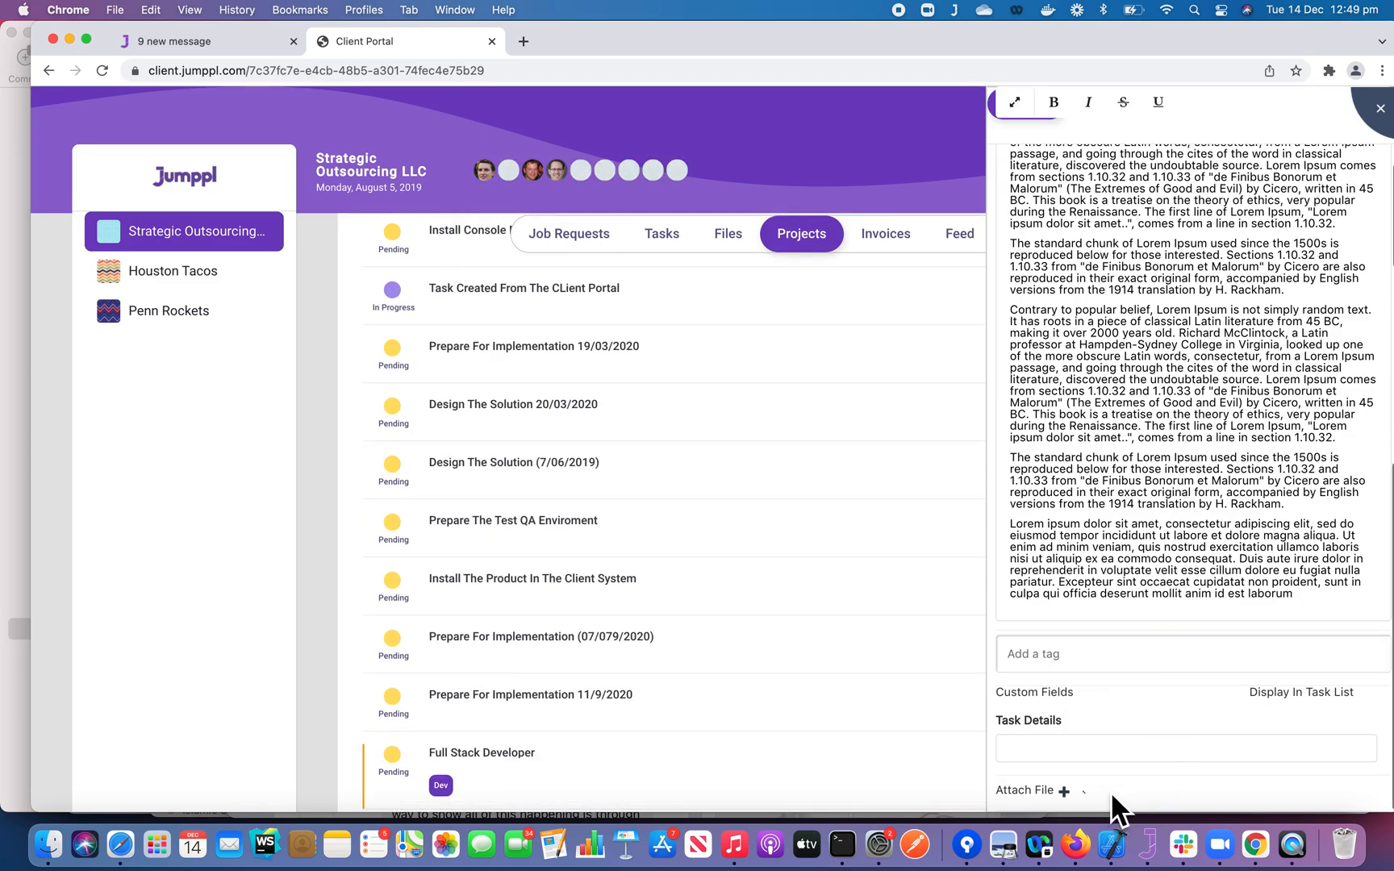
{"action": "scroll", "coordinate": [1160, 629], "scroll_direction": "up", "scroll_amount": 2}
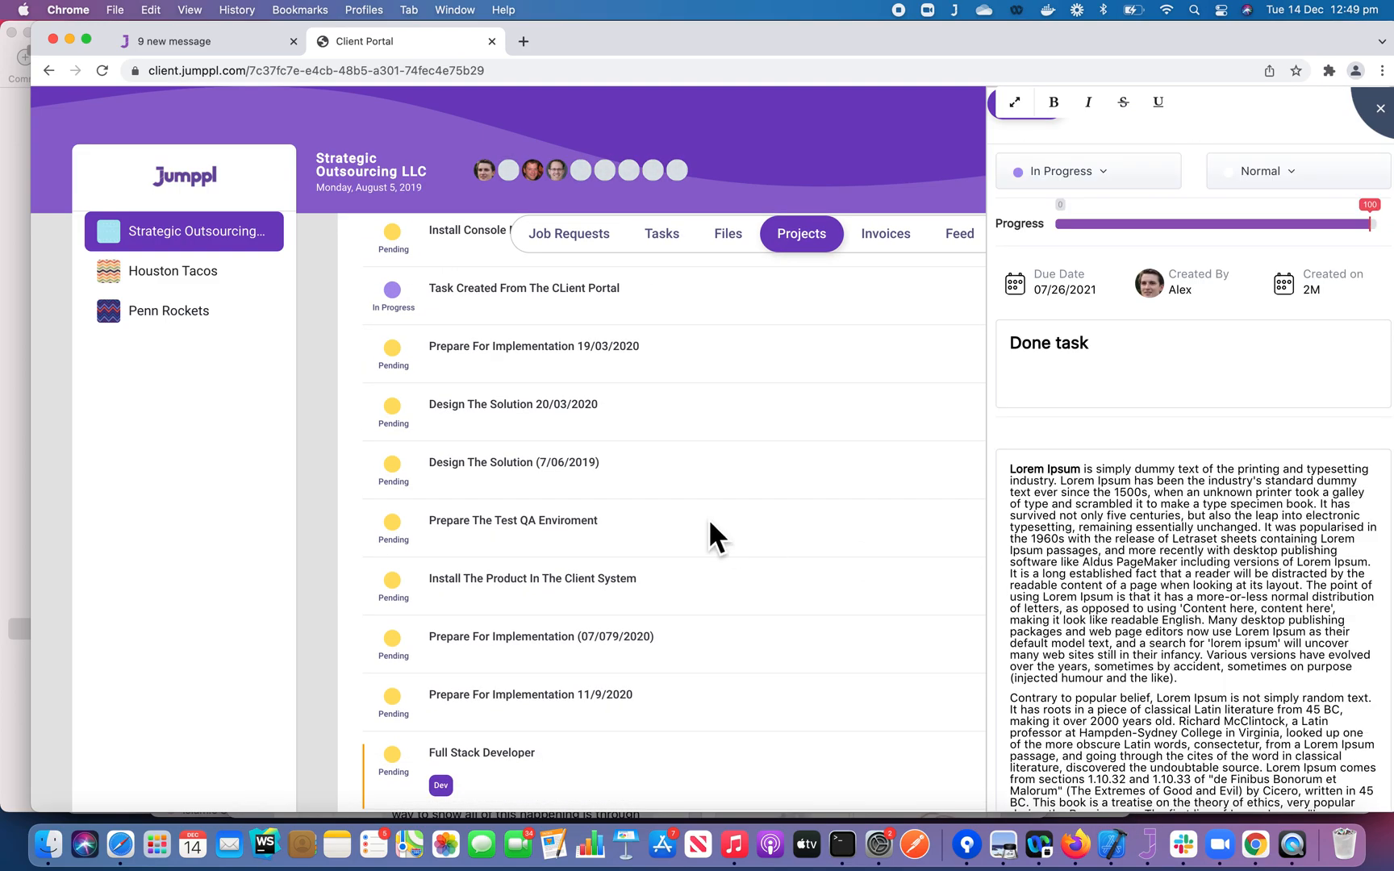
{"action": "scroll", "coordinate": [708, 519], "scroll_direction": "up", "scroll_amount": 7}
{"action": "key", "text": "super+Tab"}
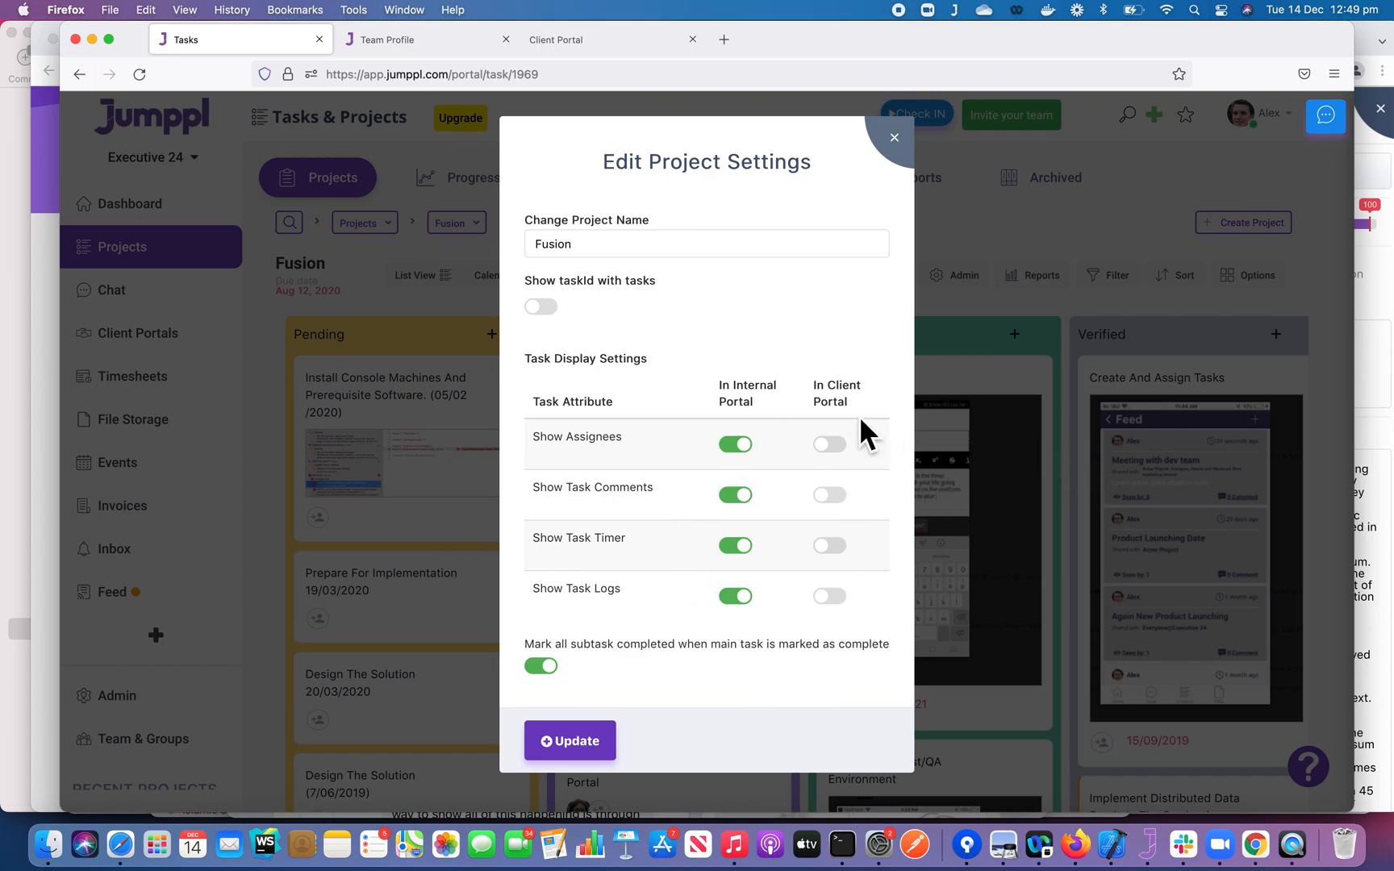
{"action": "key", "text": "super+Tab"}
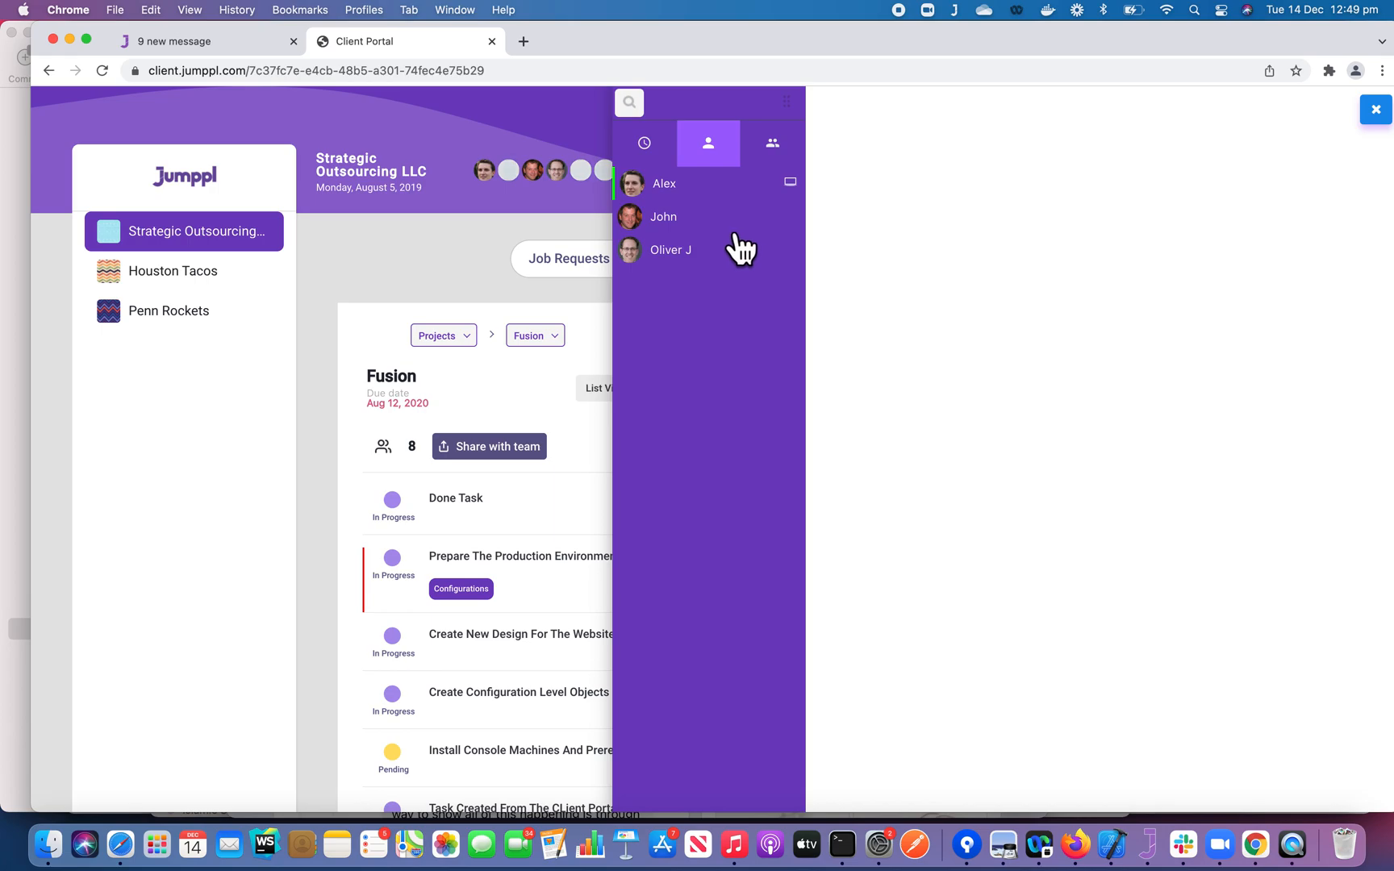
Step: Open the administrator's conversation in the client portal chat and send a "hi" greeting addressed to them by first name
{"action": "left_click", "coordinate": [669, 190]}
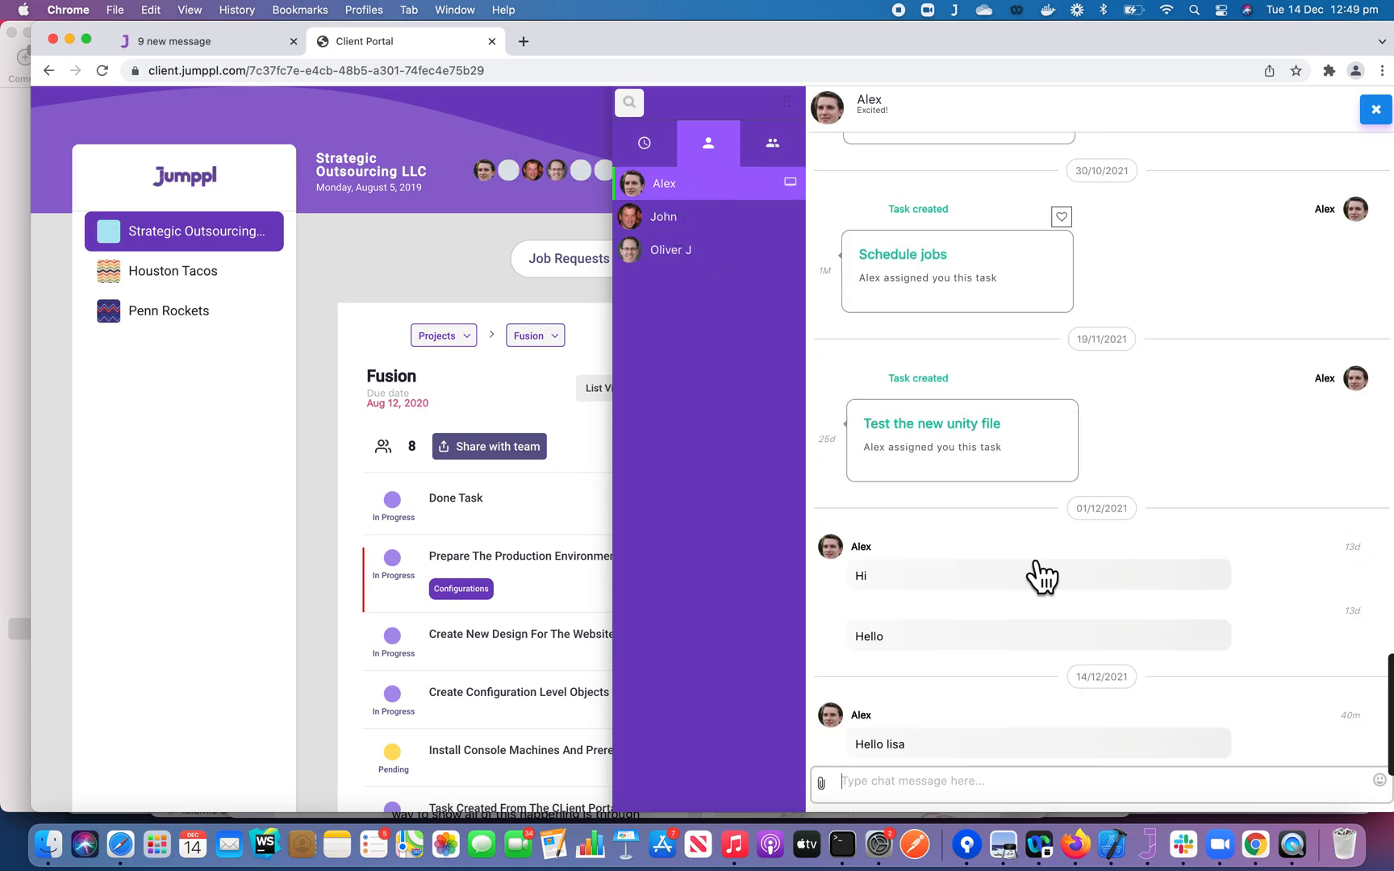
{"action": "left_click", "coordinate": [964, 786]}
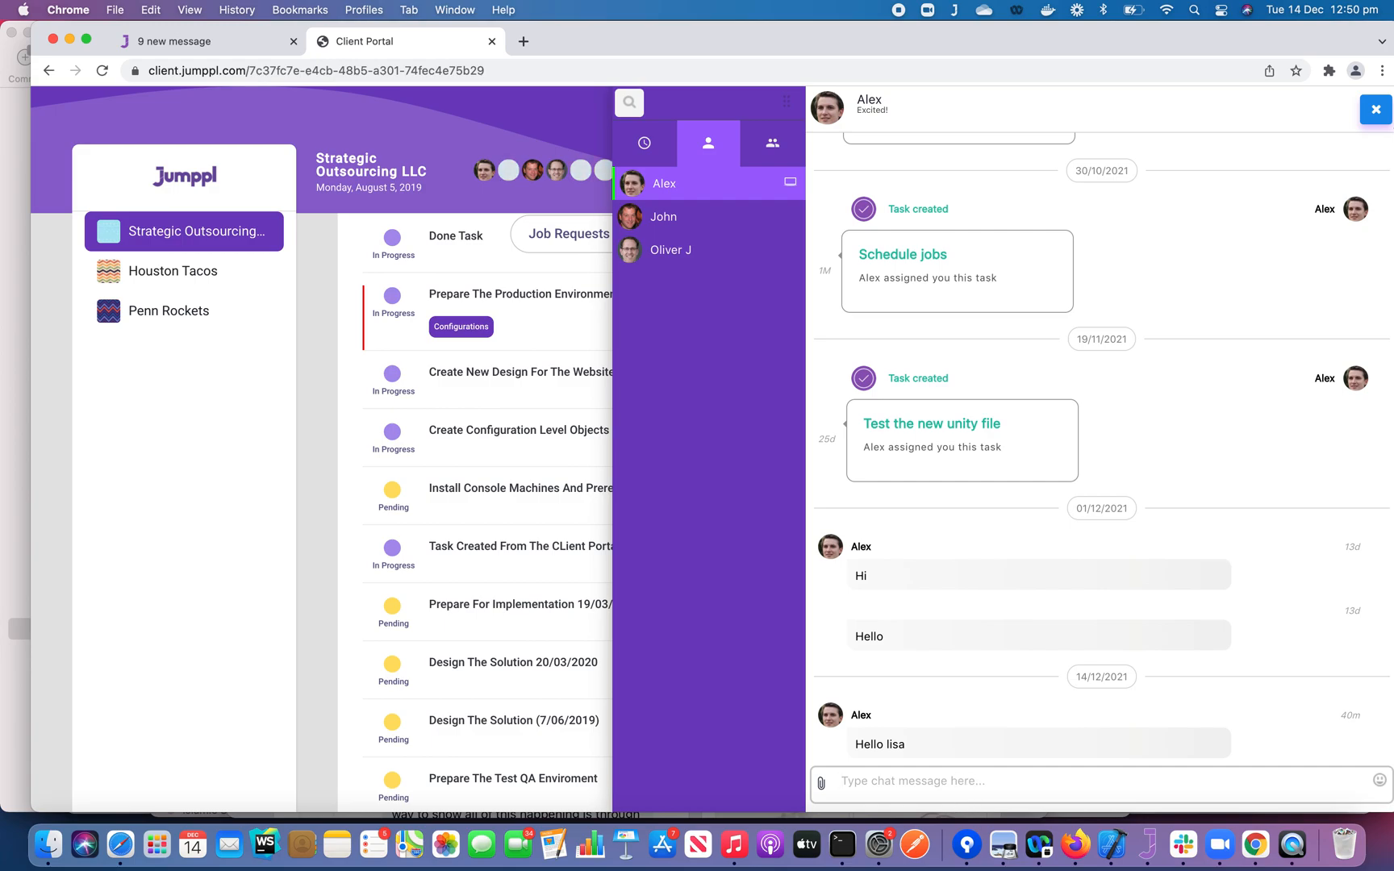
{"action": "type", "text": "hi alex"}
{"action": "key", "text": "Return"}
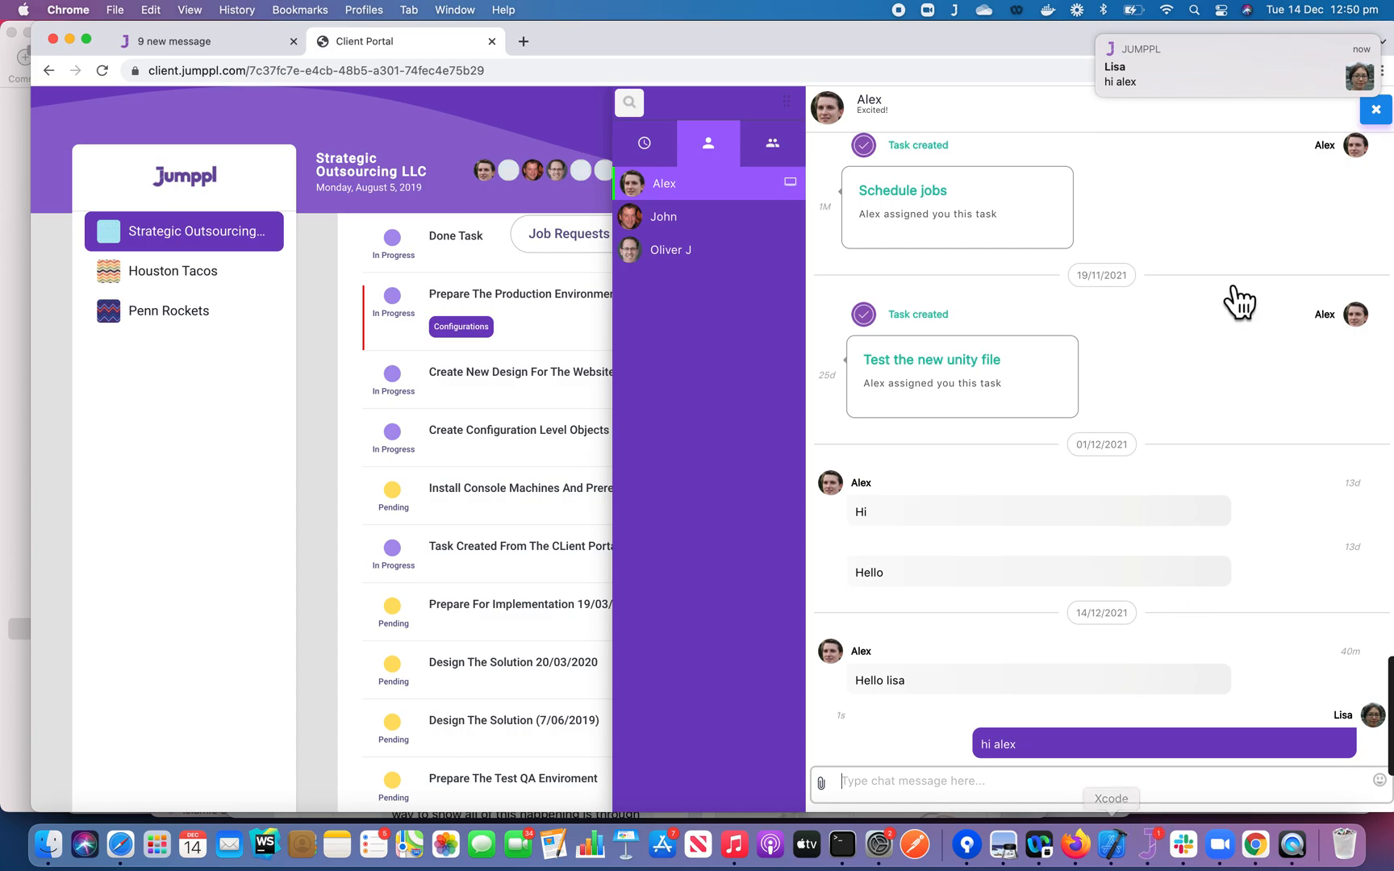
Step: Open the new message from its notification in the Jumppl desktop app and compare it with the client portal chat in Chrome
{"action": "left_click", "coordinate": [1171, 76]}
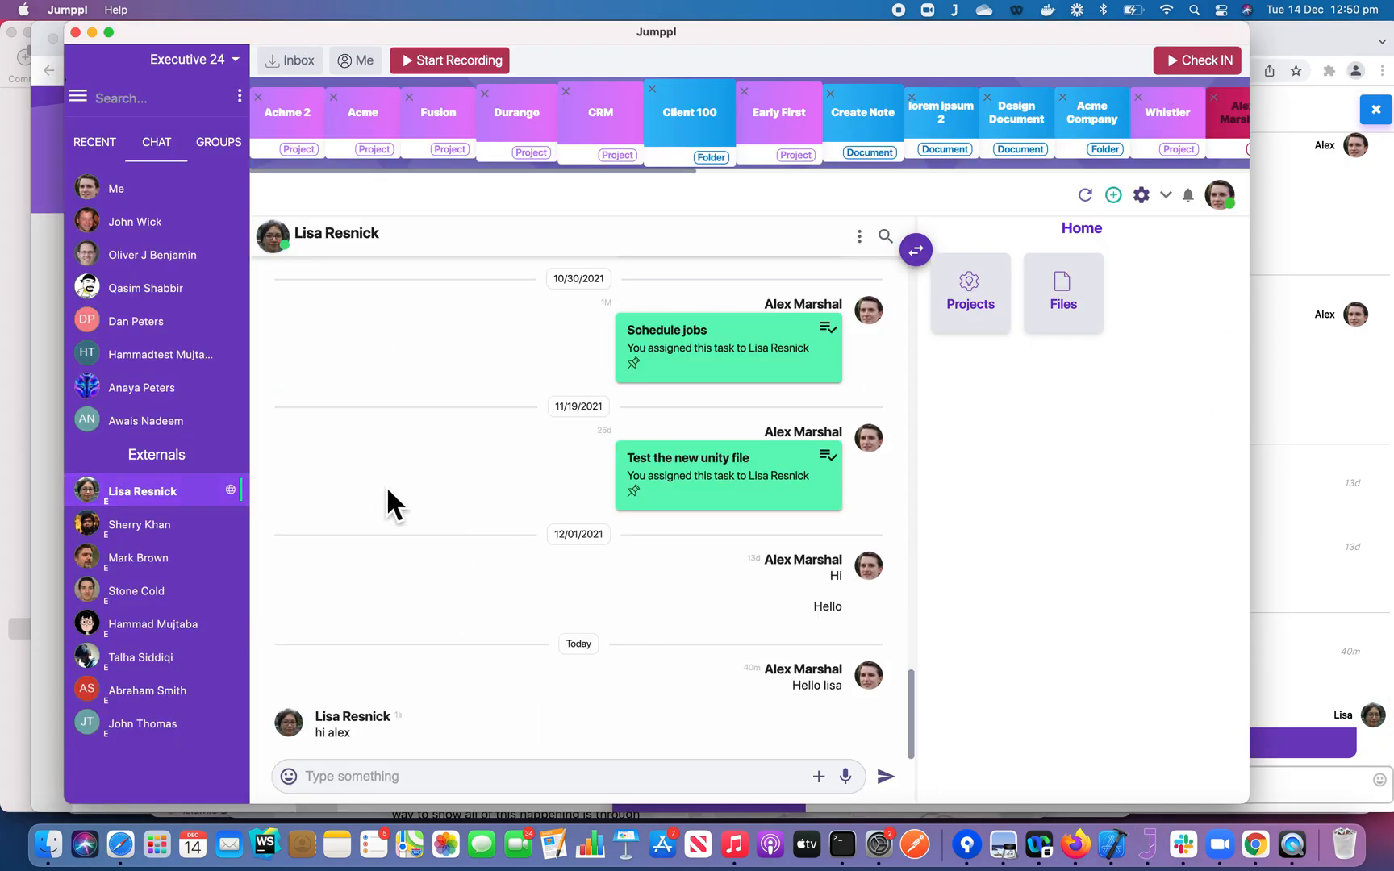
{"action": "mouse_move", "coordinate": [310, 31]}
{"action": "left_mouse_down"}
{"action": "mouse_move", "coordinate": [361, 26]}
{"action": "mouse_move", "coordinate": [316, 31]}
{"action": "left_mouse_up"}
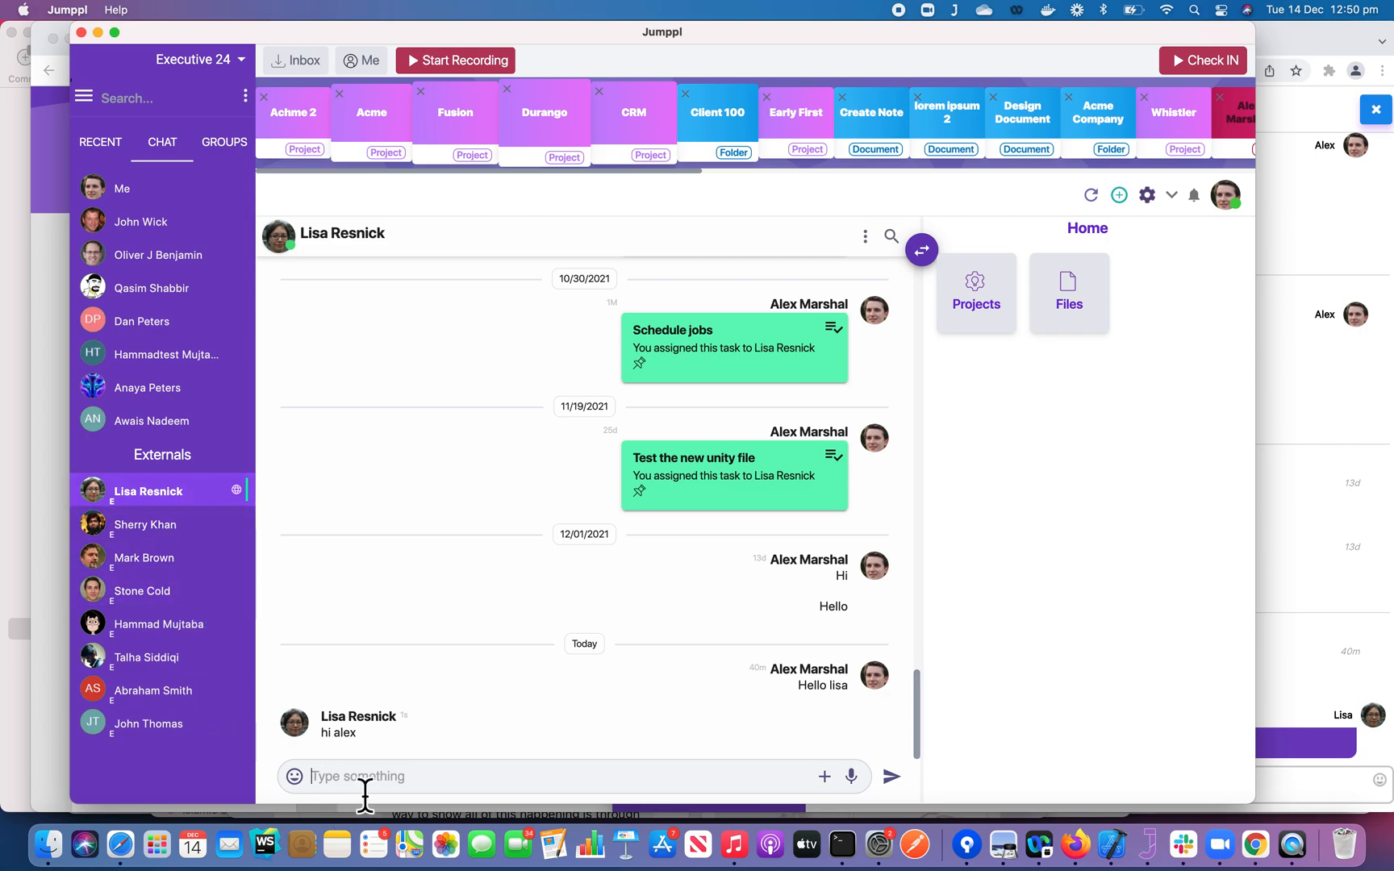
{"action": "key", "text": "super+Tab"}
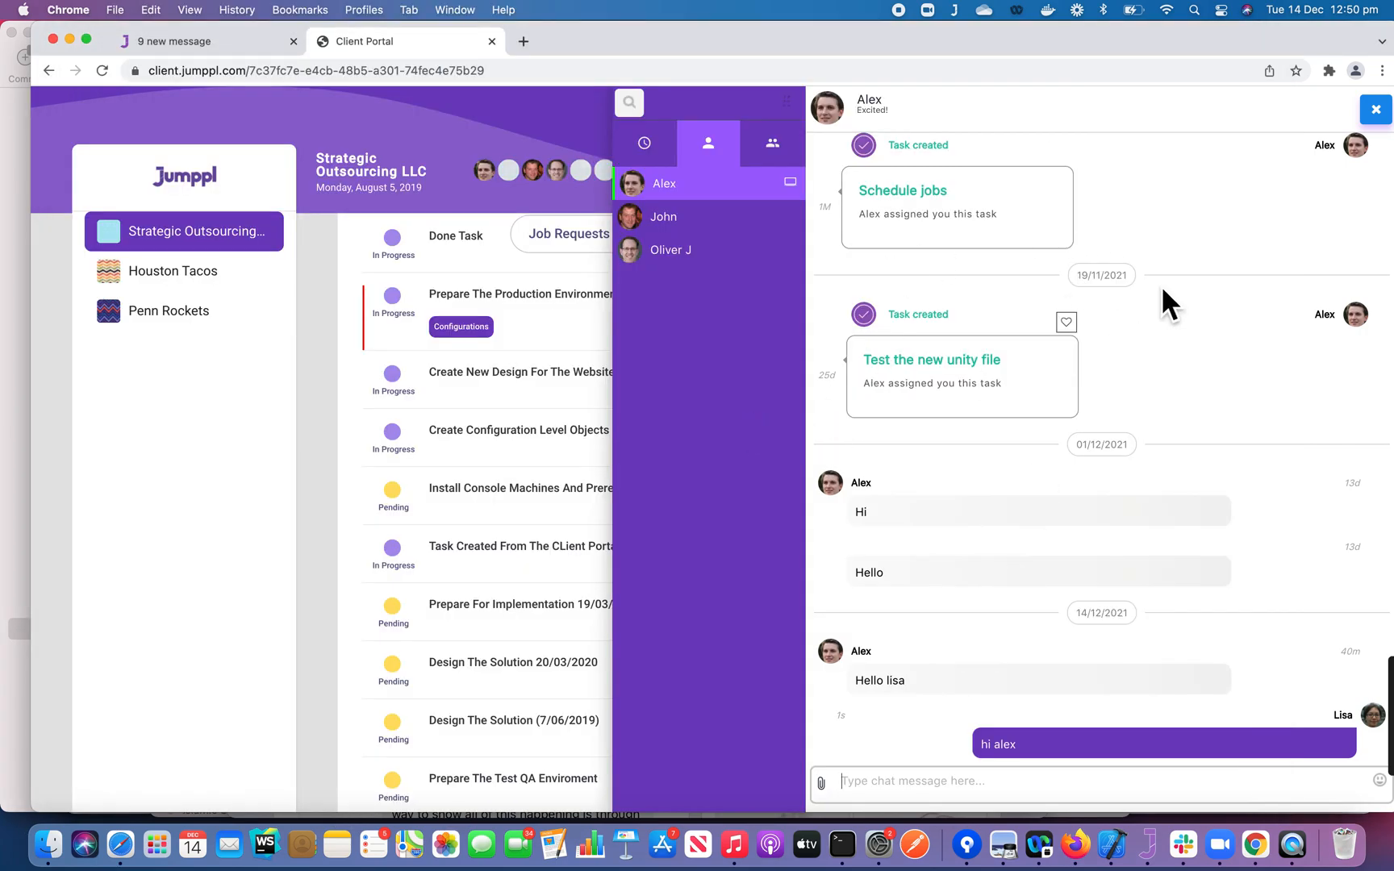
Step: Switch to Firefox, close the Fusion project's settings and open the chat panel over the Kanban board
{"action": "key", "text": "super+Tab"}
{"action": "left_click", "coordinate": [261, 461]}
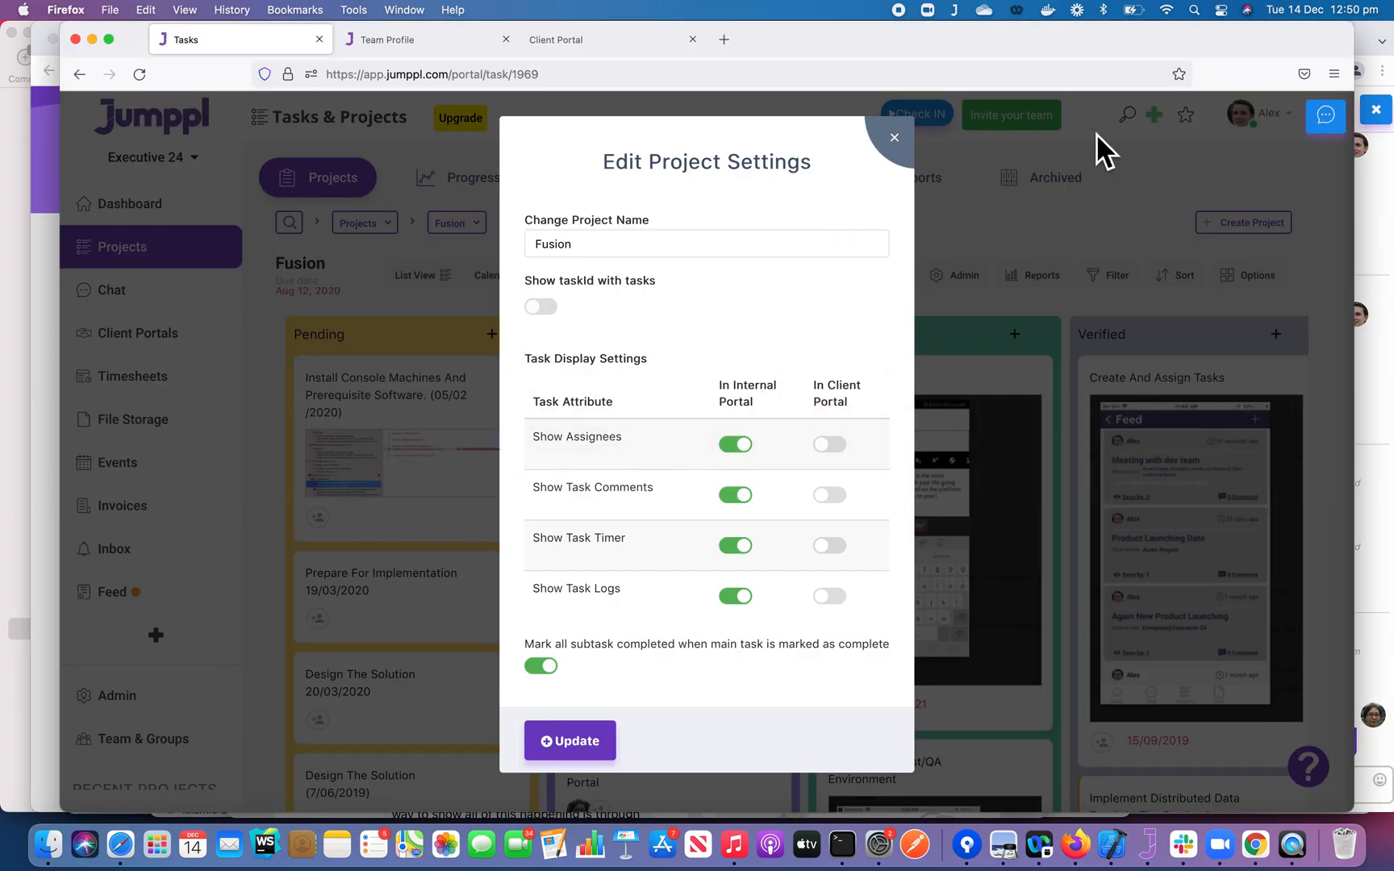
{"action": "left_click", "coordinate": [1215, 161]}
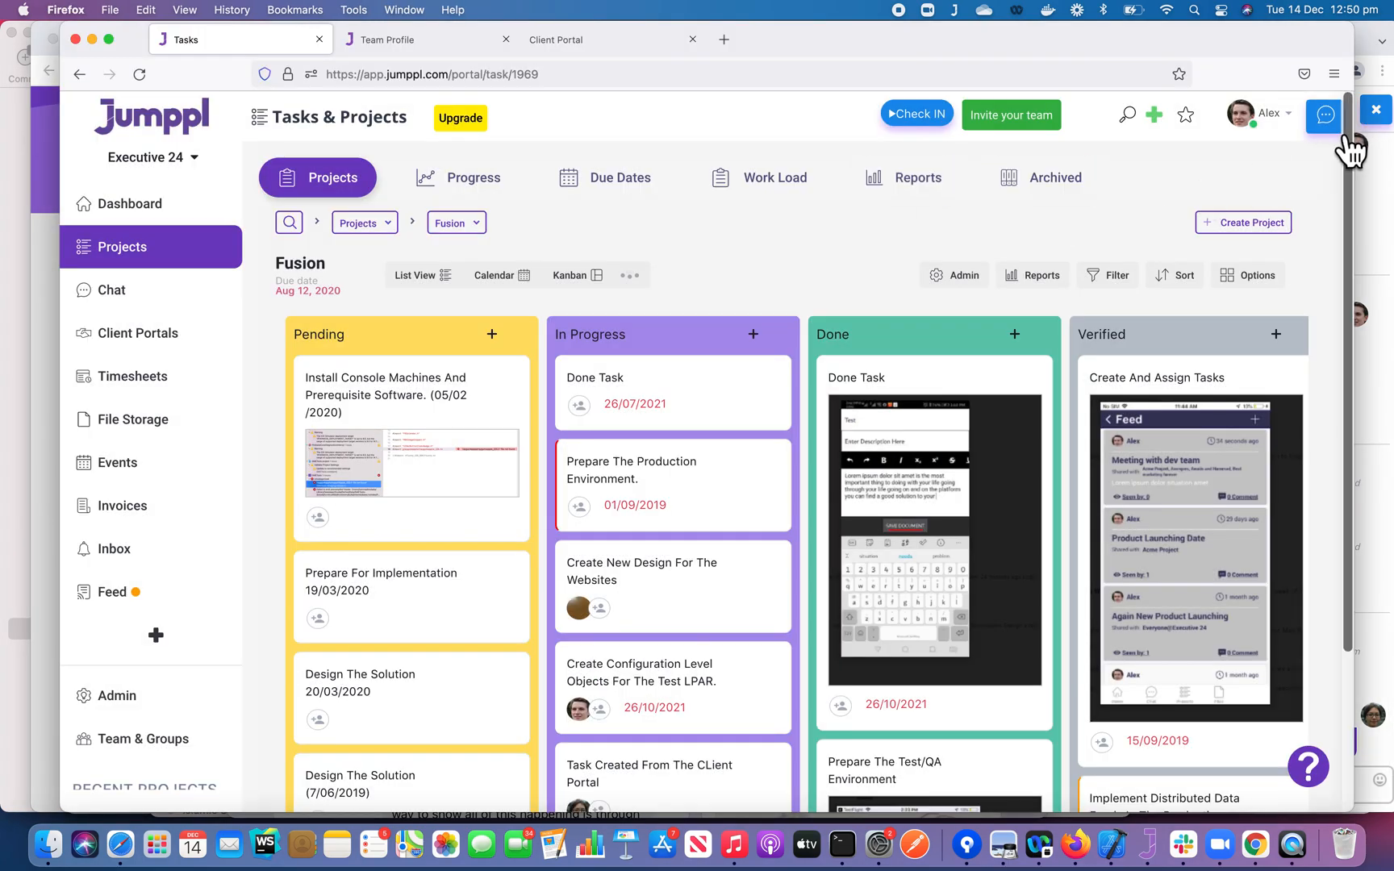
{"action": "left_click", "coordinate": [1336, 129]}
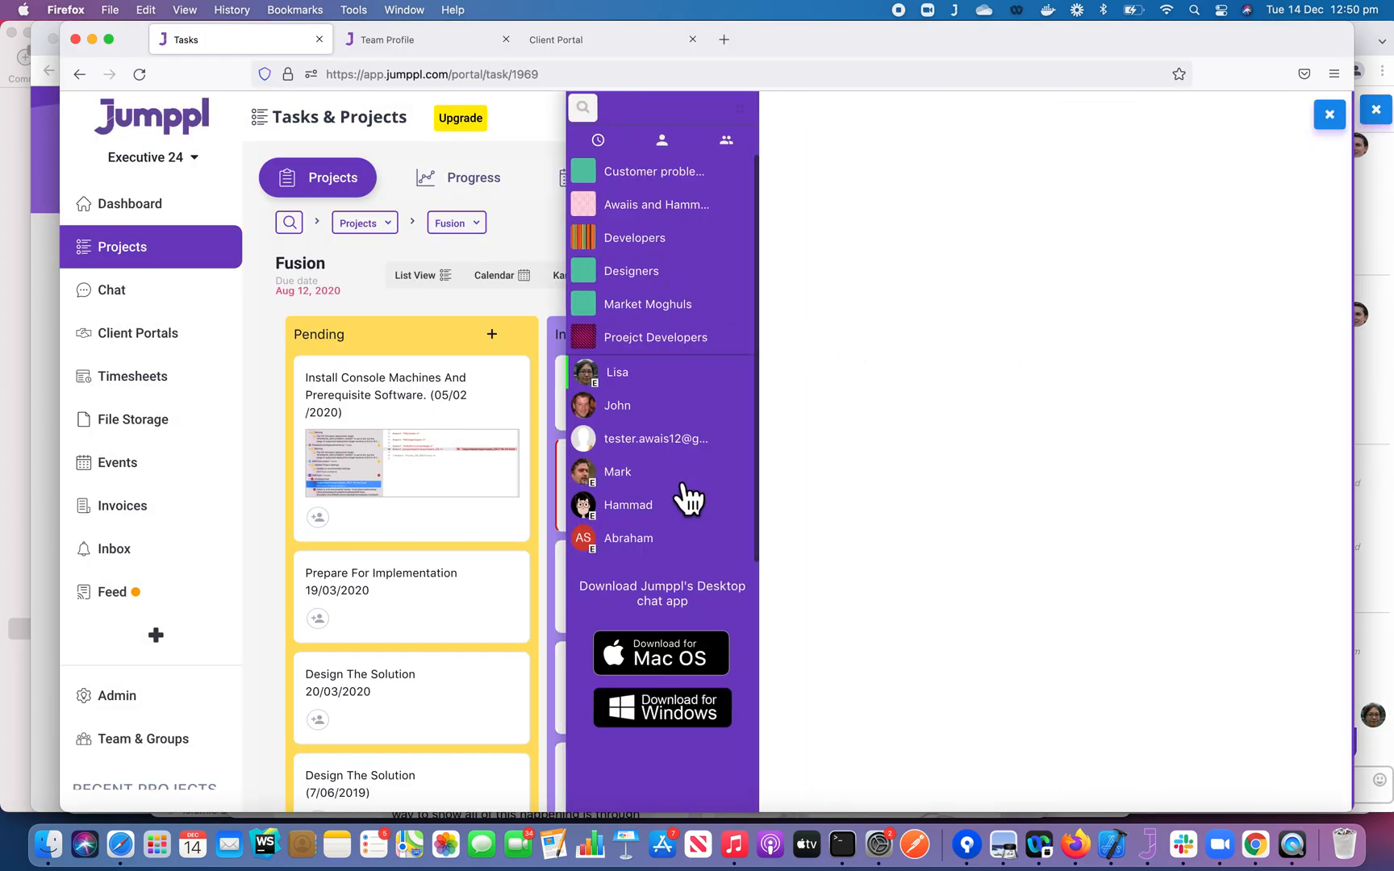
Step: Check the client portal chat in Chrome again and return to the external contact's conversation in the Jumppl desktop app
{"action": "key", "text": "super+Tab"}
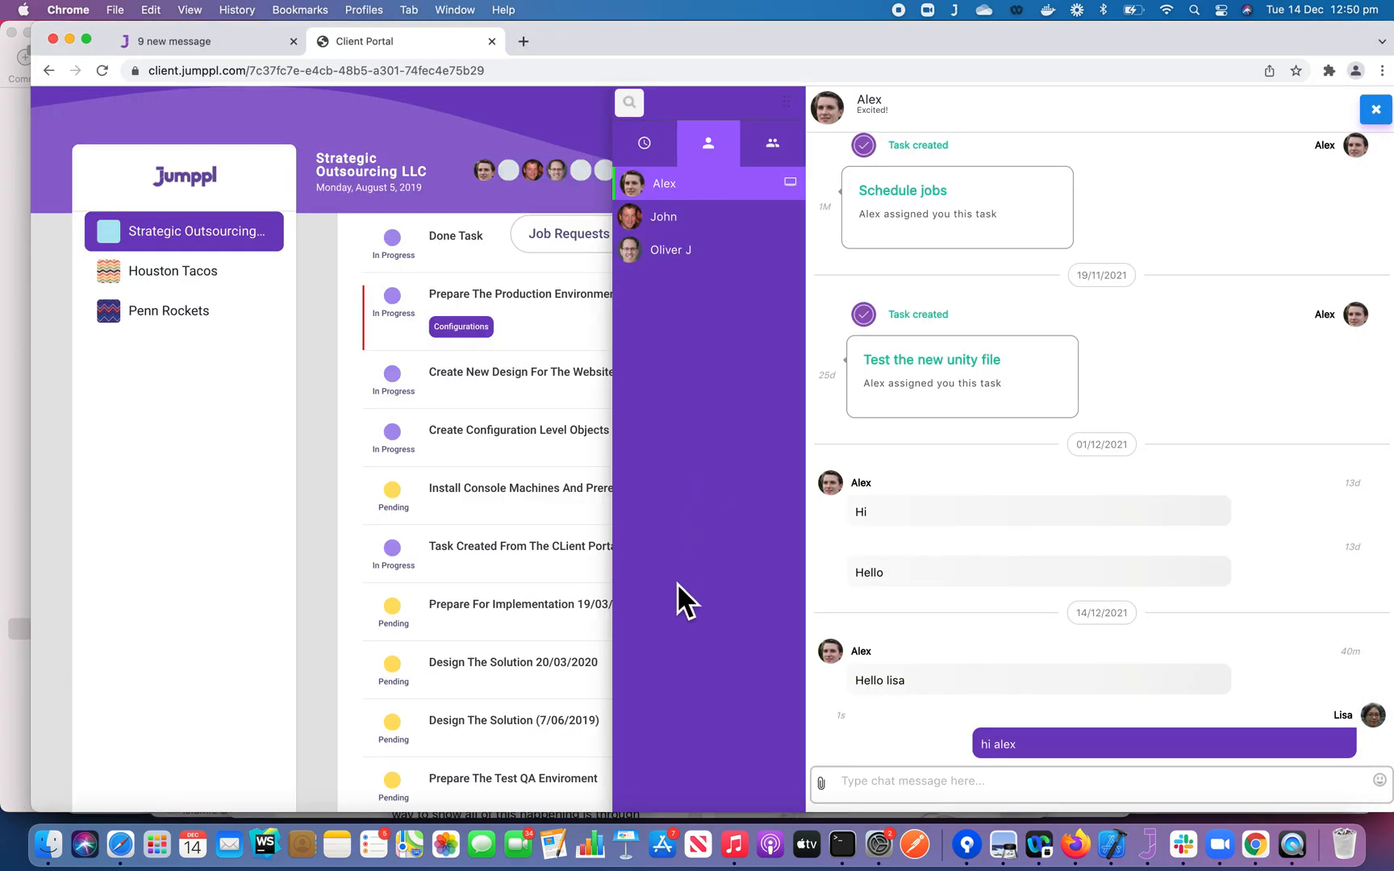
{"action": "key", "text": "super+Tab"}
{"action": "key", "text": "super+Tab"}
{"action": "key", "text": "Tab"}
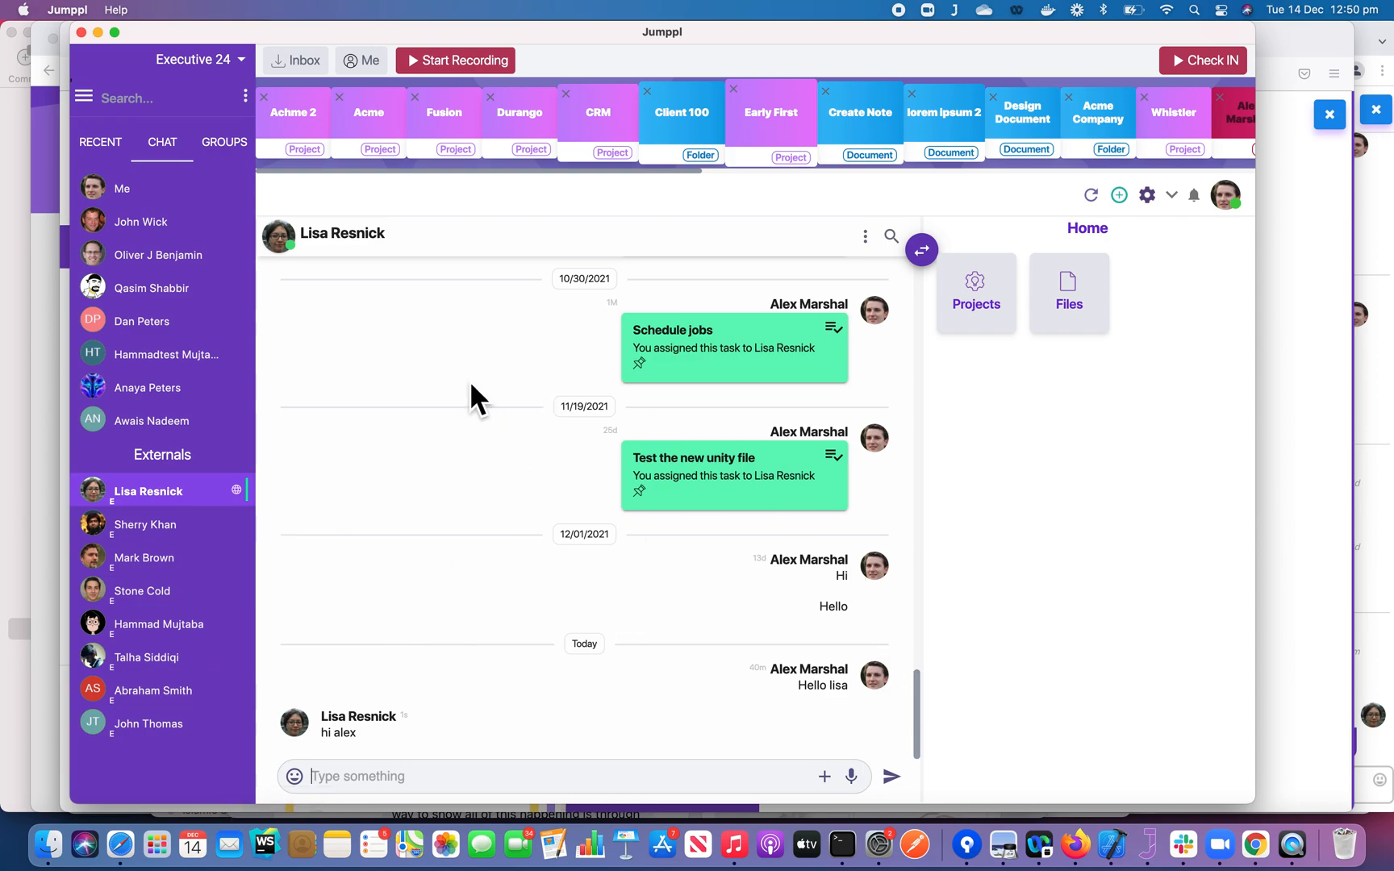
{"action": "left_click", "coordinate": [1289, 296]}
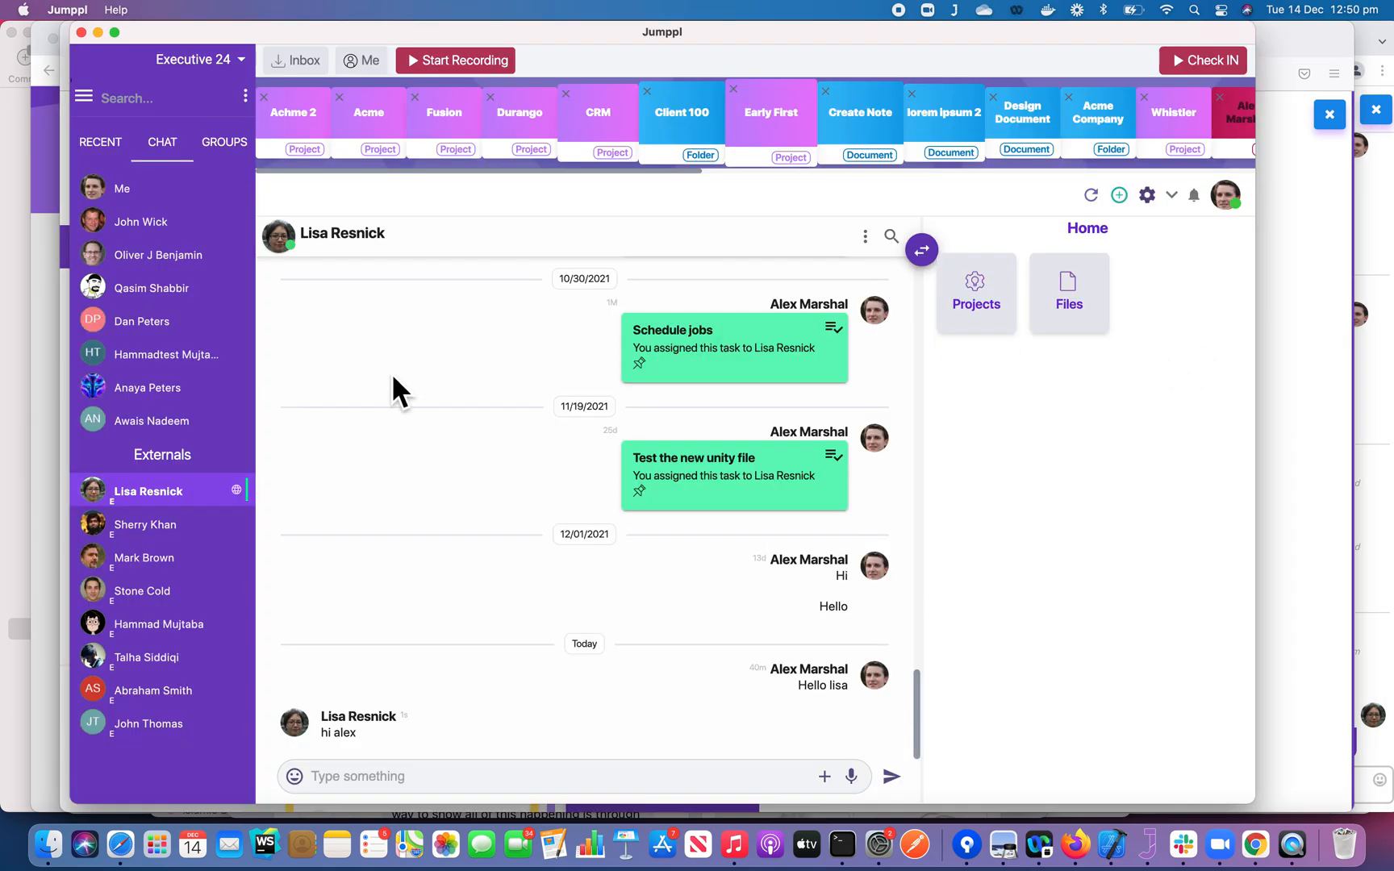
{"action": "key", "text": "super+Tab"}
{"action": "mouse_move", "coordinate": [387, 38]}
{"action": "left_mouse_down"}
{"action": "mouse_move", "coordinate": [433, 38]}
{"action": "mouse_move", "coordinate": [384, 32]}
{"action": "left_mouse_up"}
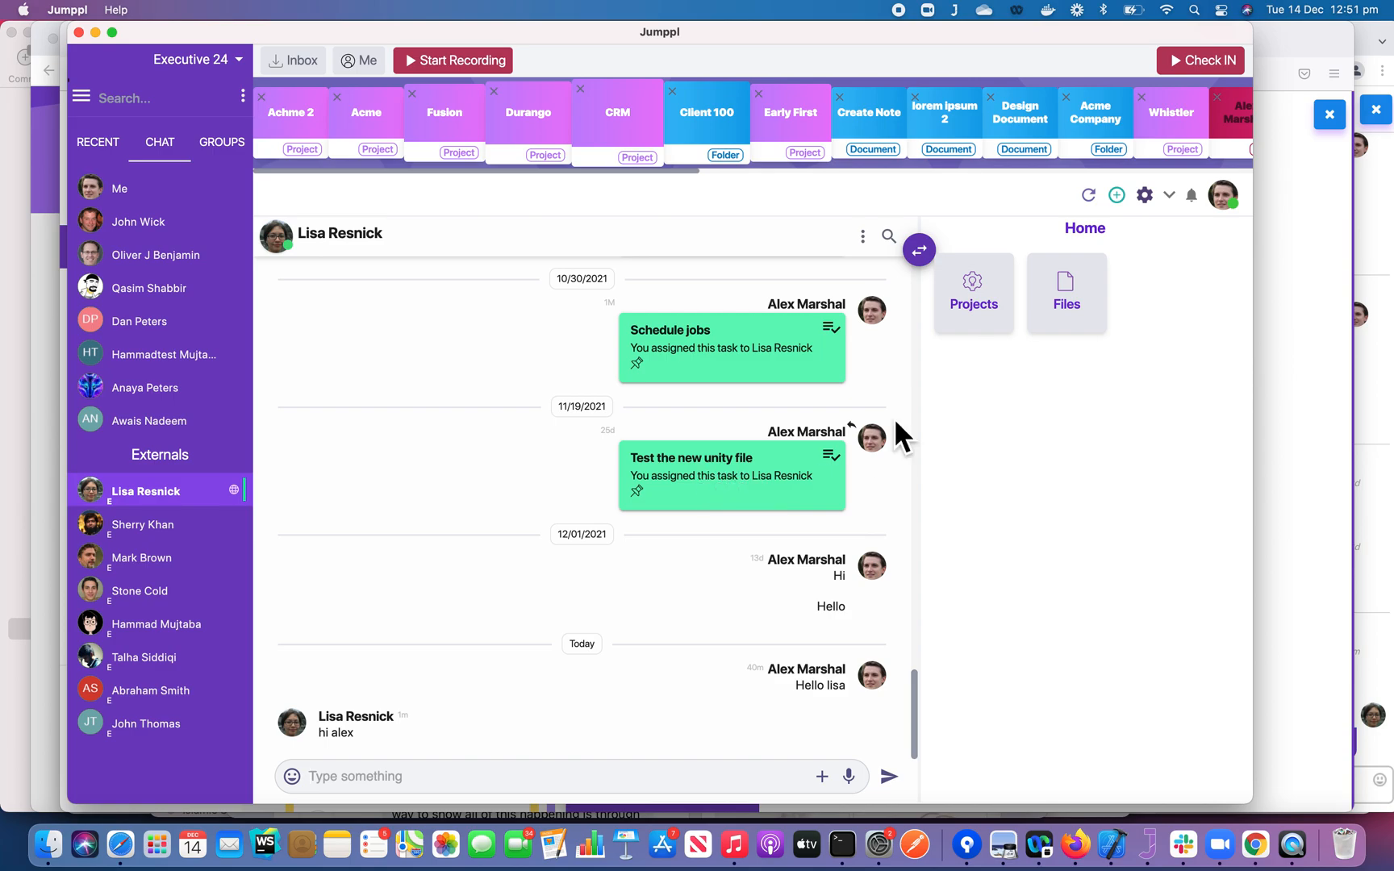
Step: Open the Achme 2 project's tasks beside the conversation and share the Schedule jobs task in the chat
{"action": "left_click", "coordinate": [988, 285]}
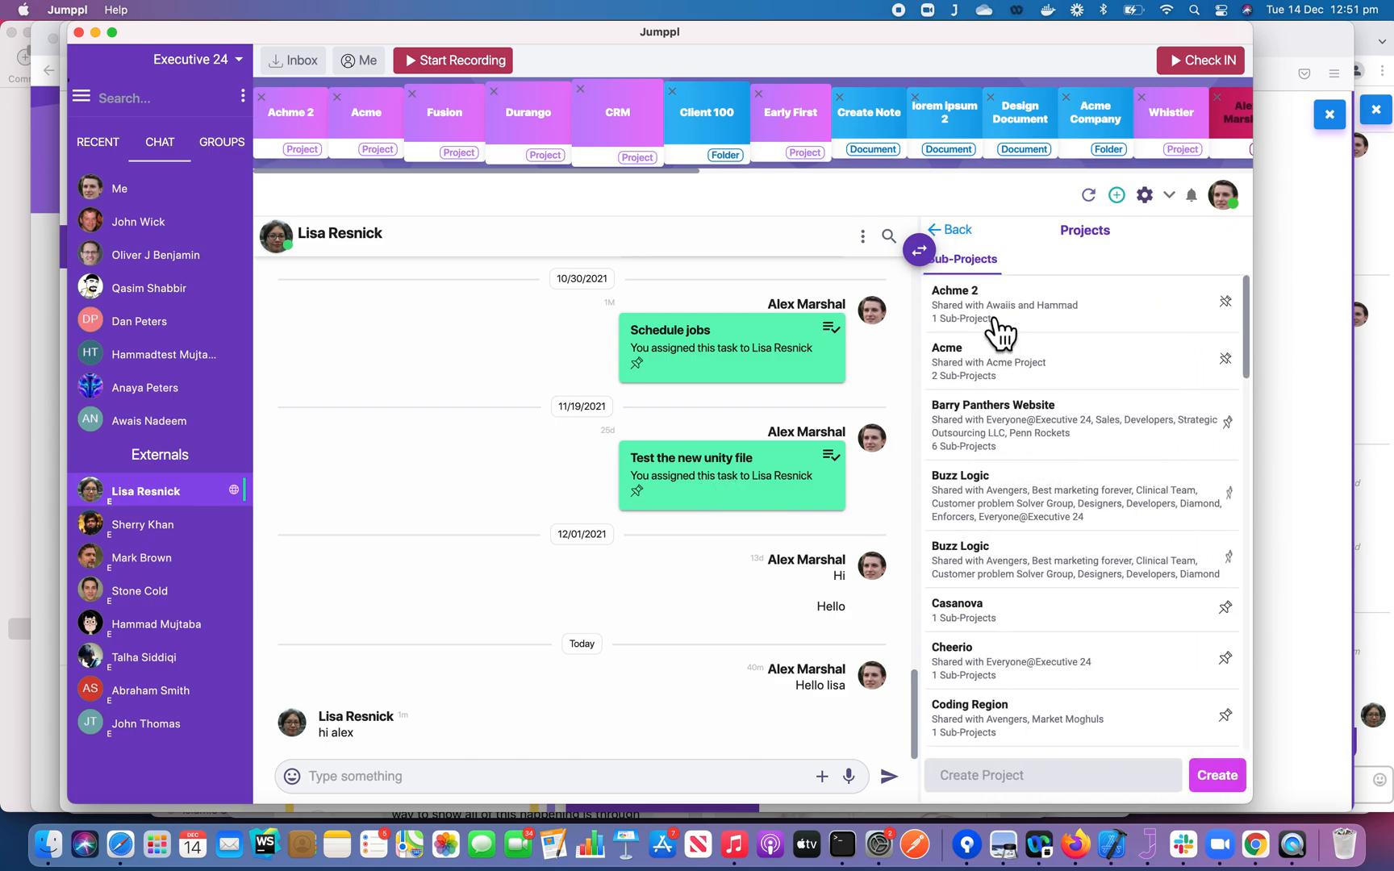
{"action": "left_click", "coordinate": [1000, 324]}
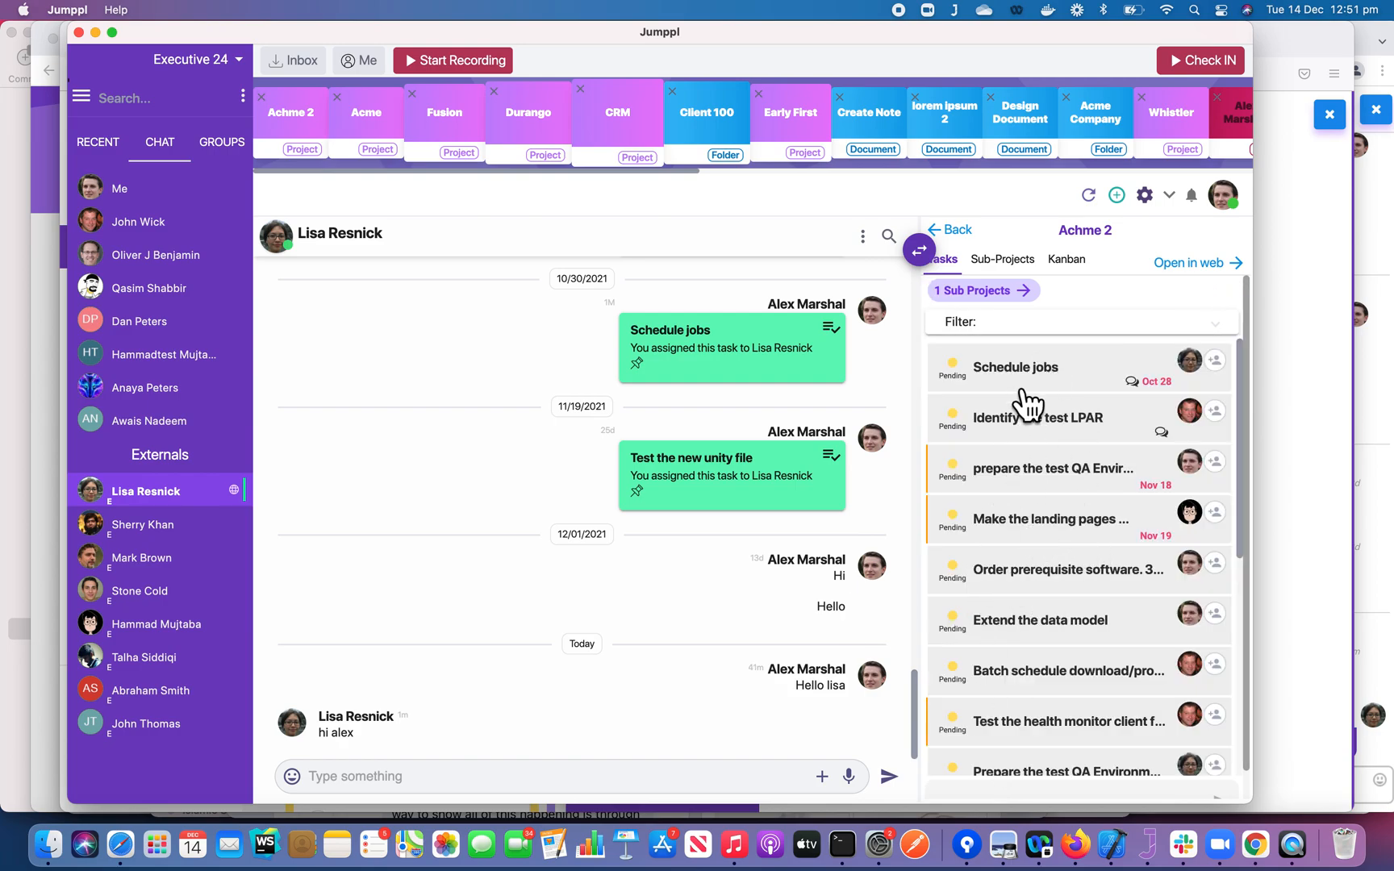
{"action": "left_click_drag", "start_coordinate": [1008, 371], "coordinate": [598, 765]}
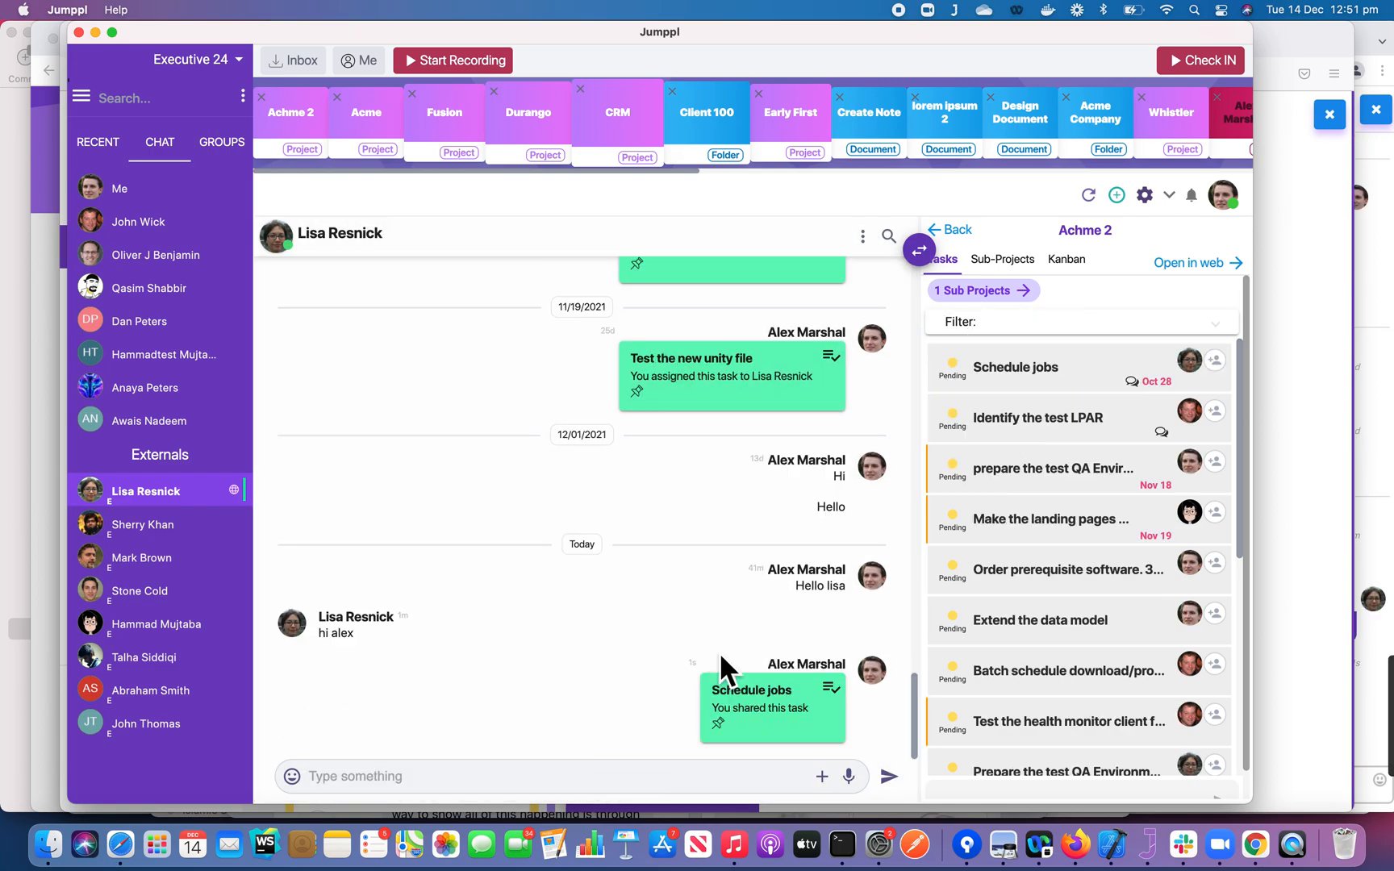
Step: Open the shared Schedule jobs task from the chat, review its details, attachments and comments, and close it
{"action": "left_click", "coordinate": [766, 714]}
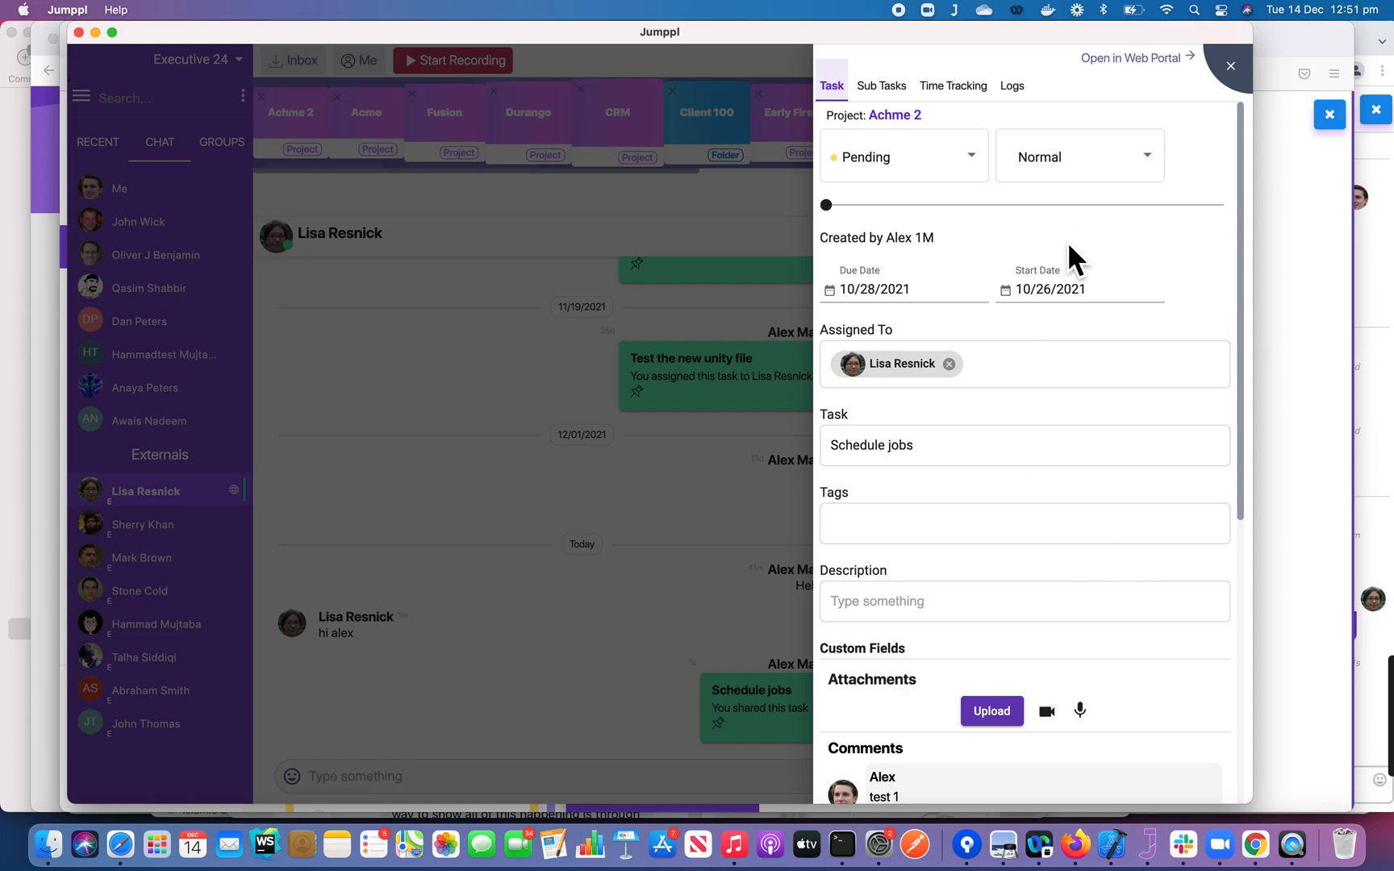
{"action": "scroll", "coordinate": [1093, 360], "scroll_direction": "down", "scroll_amount": 5}
{"action": "scroll", "coordinate": [1094, 359], "scroll_direction": "up", "scroll_amount": 5}
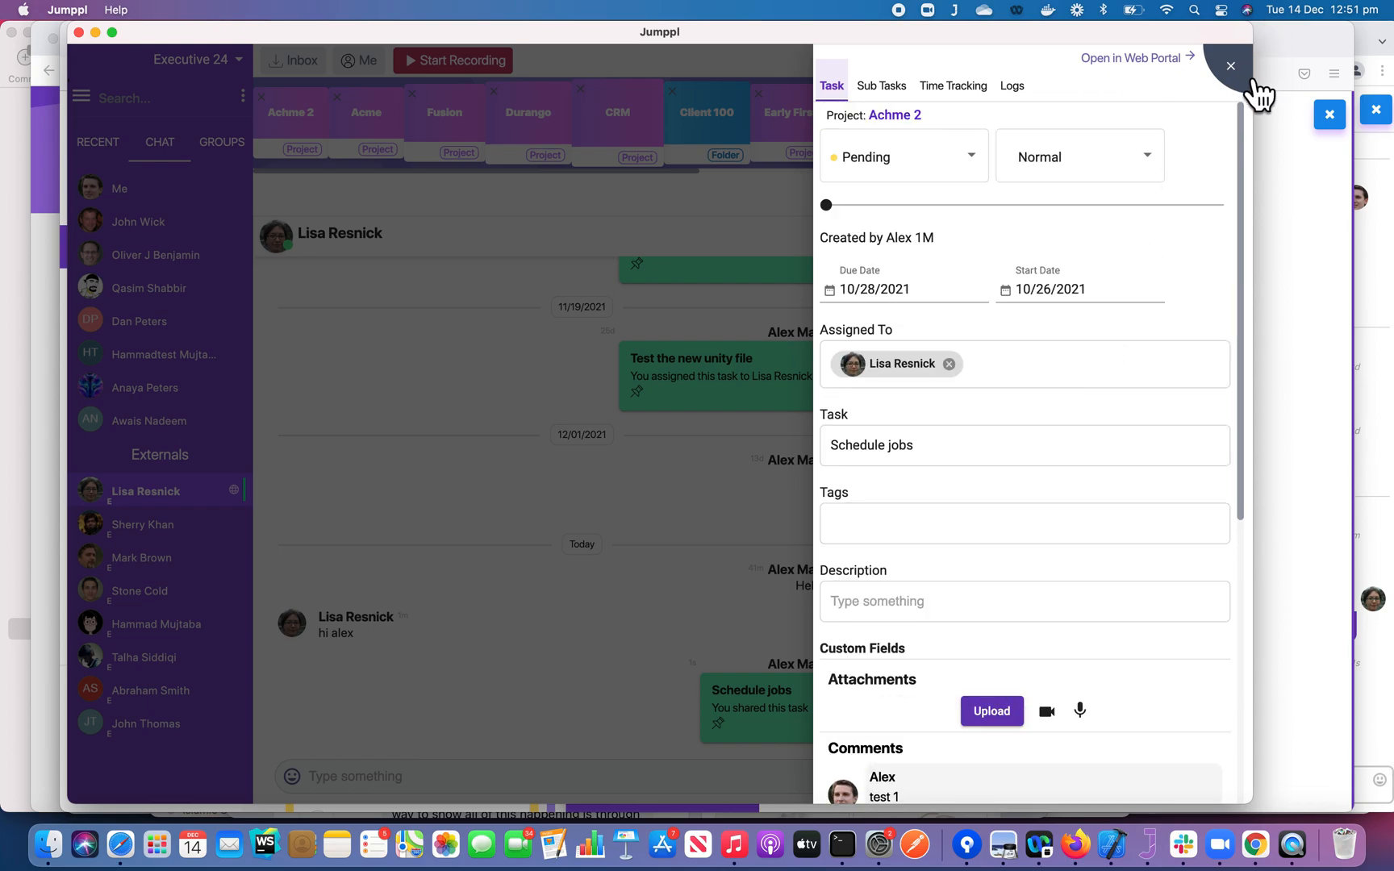
{"action": "left_click", "coordinate": [1253, 80]}
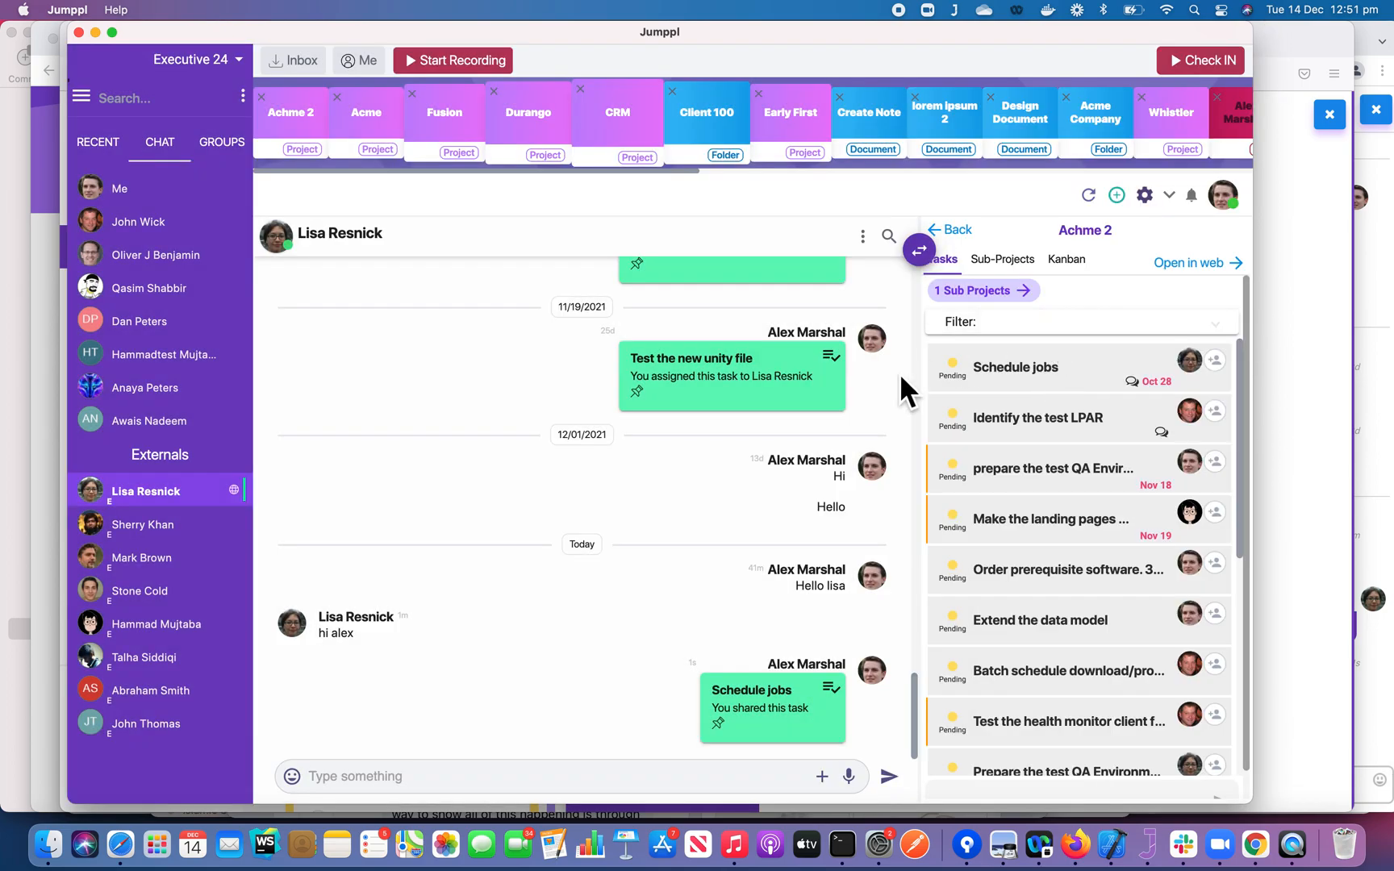
Step: Widen the project area beside the chat and review the Kanban board of Achme 2
{"action": "left_click_drag", "start_coordinate": [933, 382], "coordinate": [821, 371]}
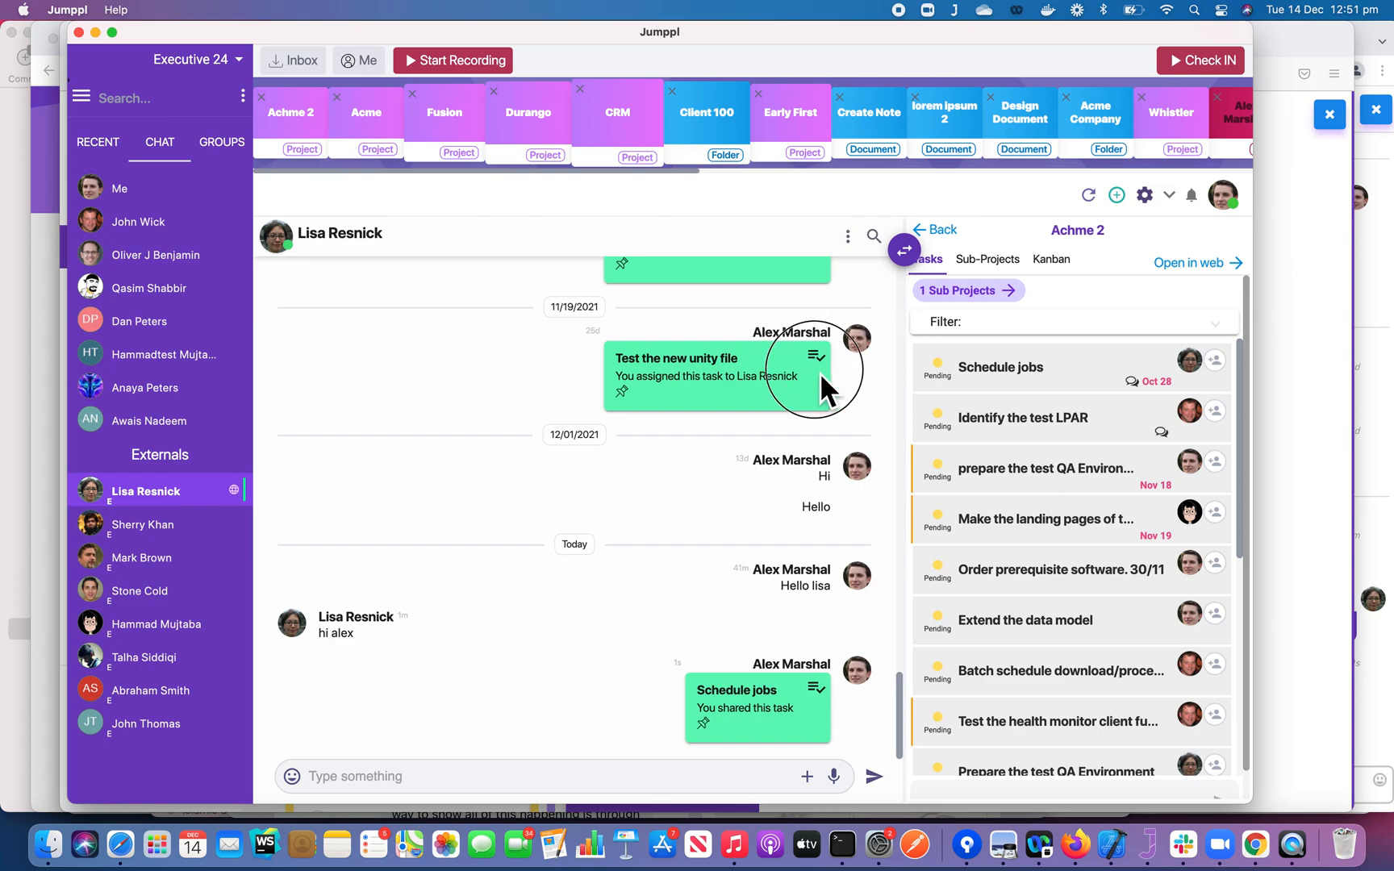
{"action": "left_click", "coordinate": [977, 274]}
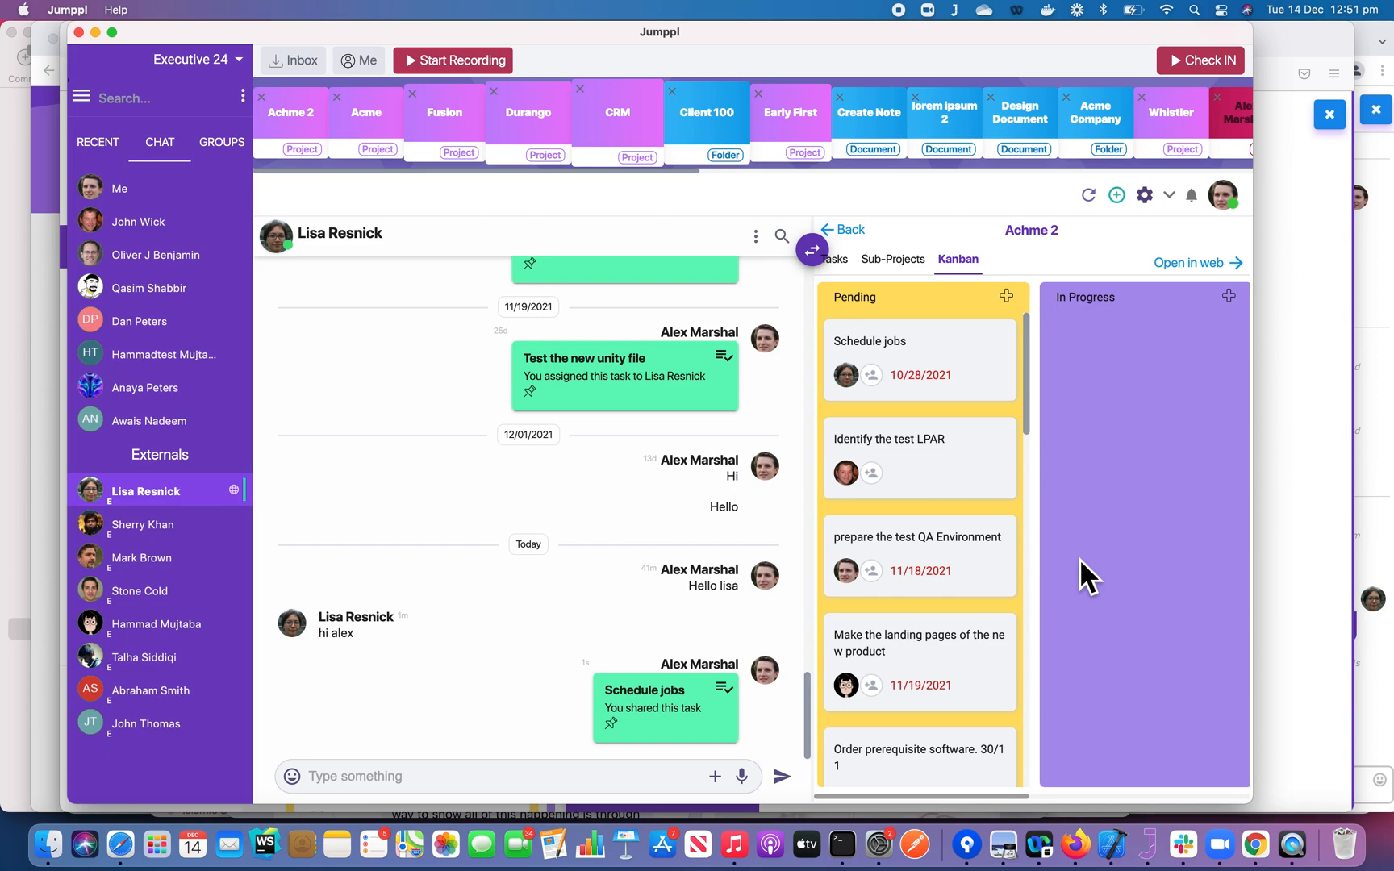
{"action": "scroll", "coordinate": [989, 637], "scroll_direction": "down", "scroll_amount": 5}
{"action": "scroll", "coordinate": [972, 622], "scroll_direction": "up", "scroll_amount": 5}
Step: Return to the task list of Achme 2, look through it, and view the project's sub-projects
{"action": "left_click", "coordinate": [856, 274]}
{"action": "scroll", "coordinate": [1041, 710], "scroll_direction": "down", "scroll_amount": 1}
{"action": "scroll", "coordinate": [1017, 678], "scroll_direction": "up", "scroll_amount": 1}
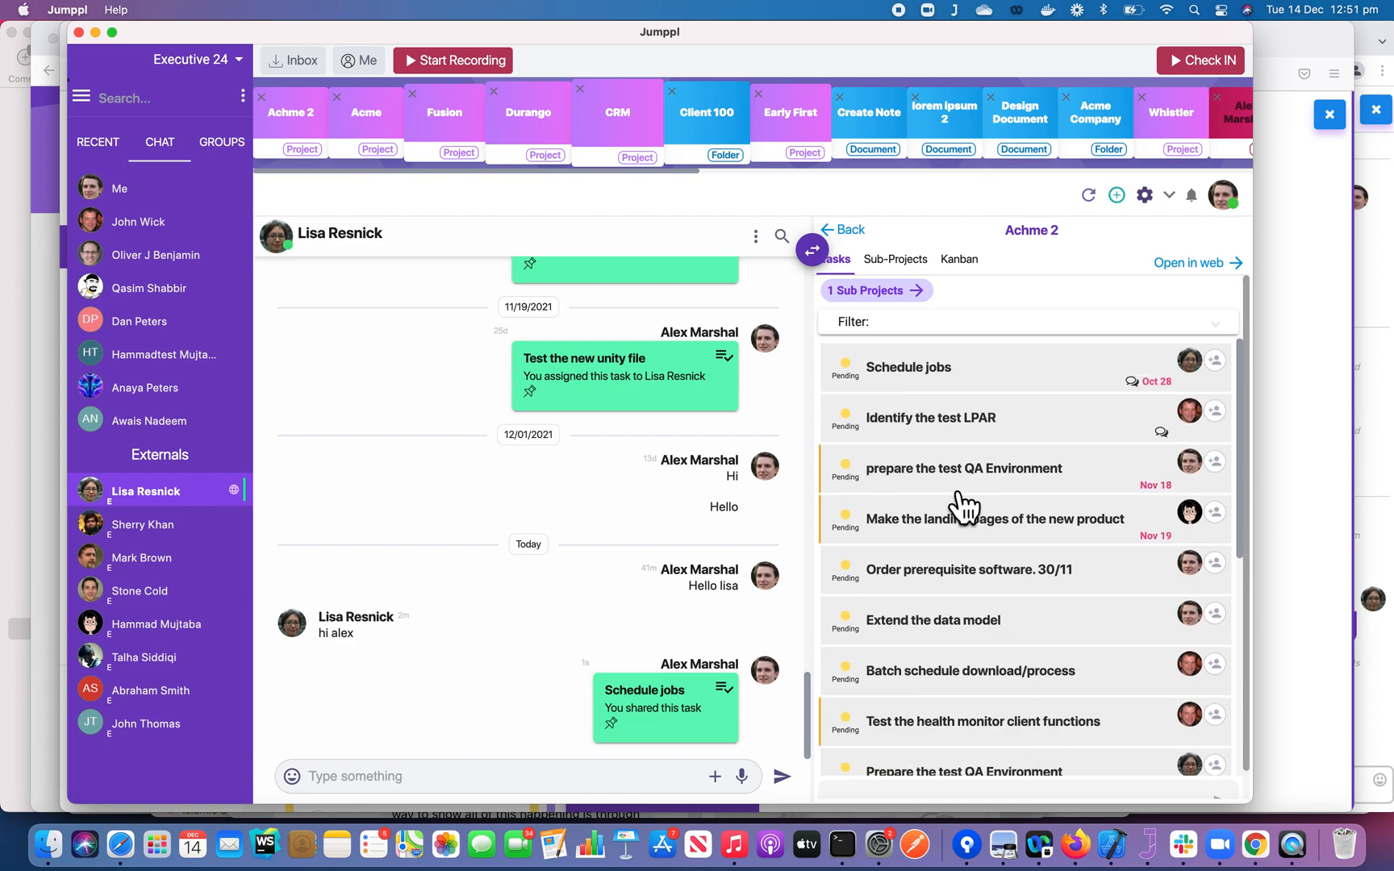
{"action": "left_click", "coordinate": [905, 300]}
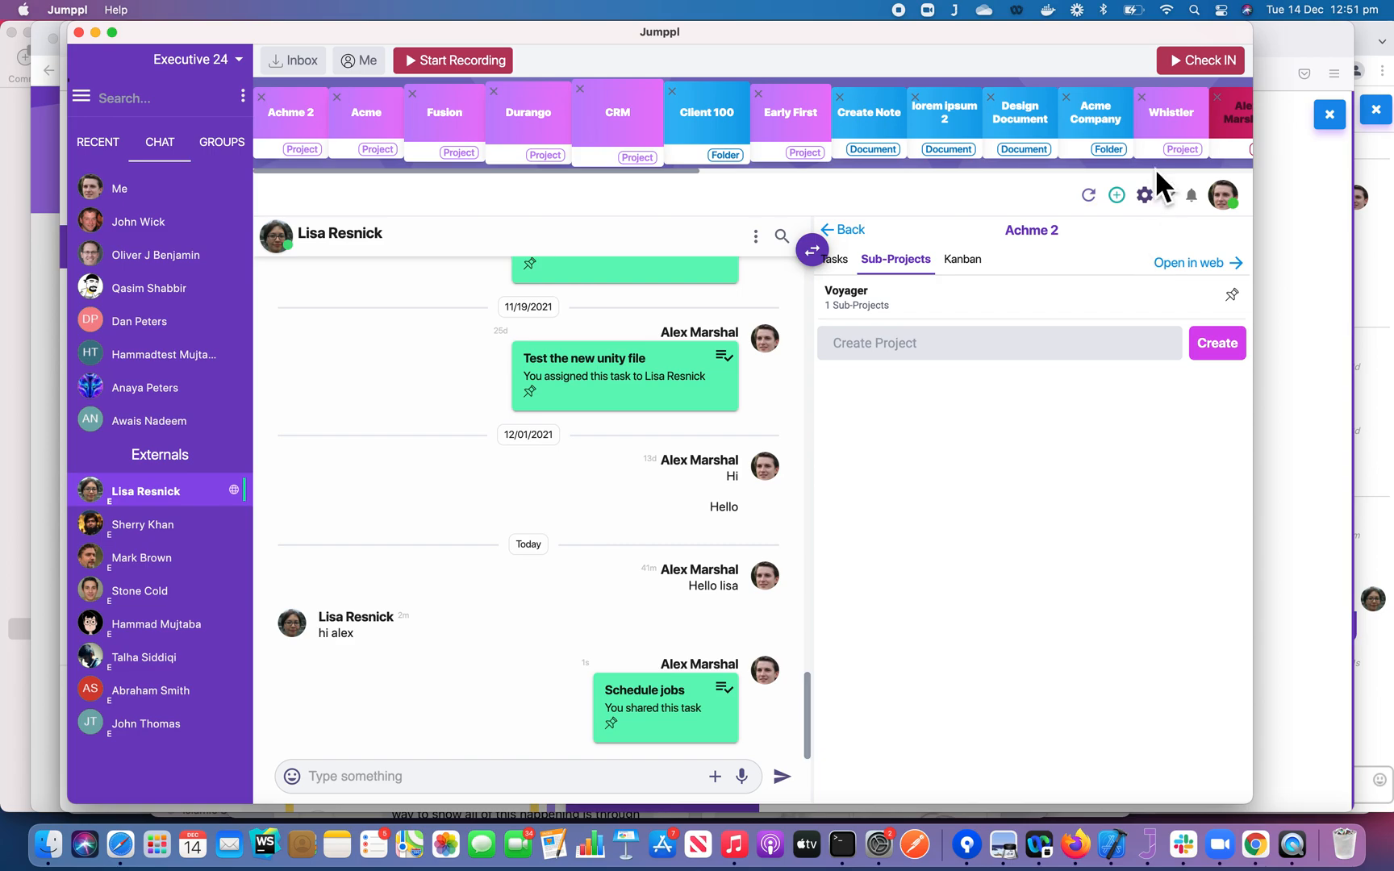
{"action": "left_click_drag", "start_coordinate": [887, 37], "coordinate": [914, 37]}
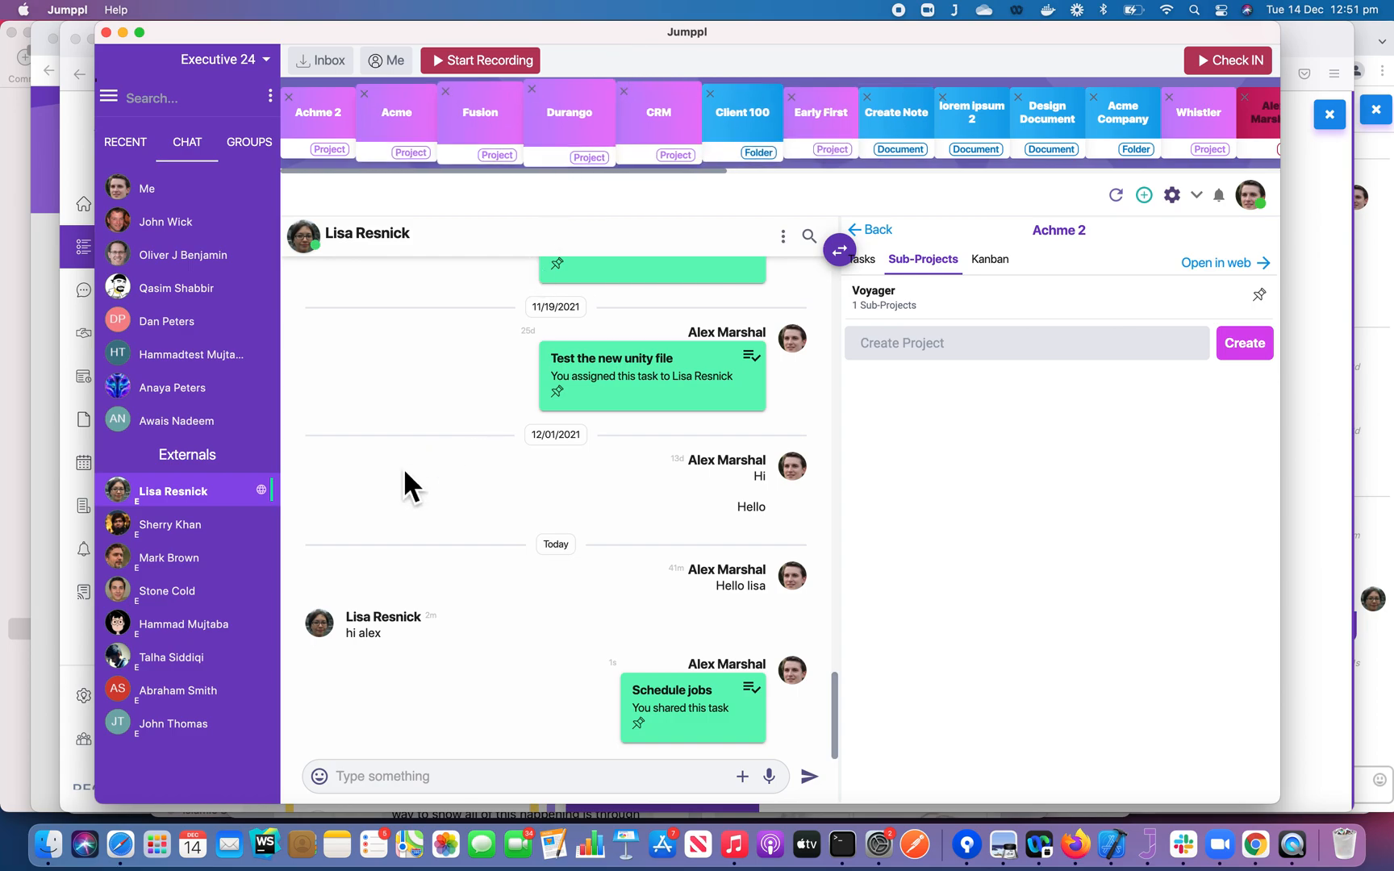
Step: Switch to Firefox and close the chat panel covering the Fusion Kanban board
{"action": "key", "text": "super+Tab"}
{"action": "left_click", "coordinate": [167, 478]}
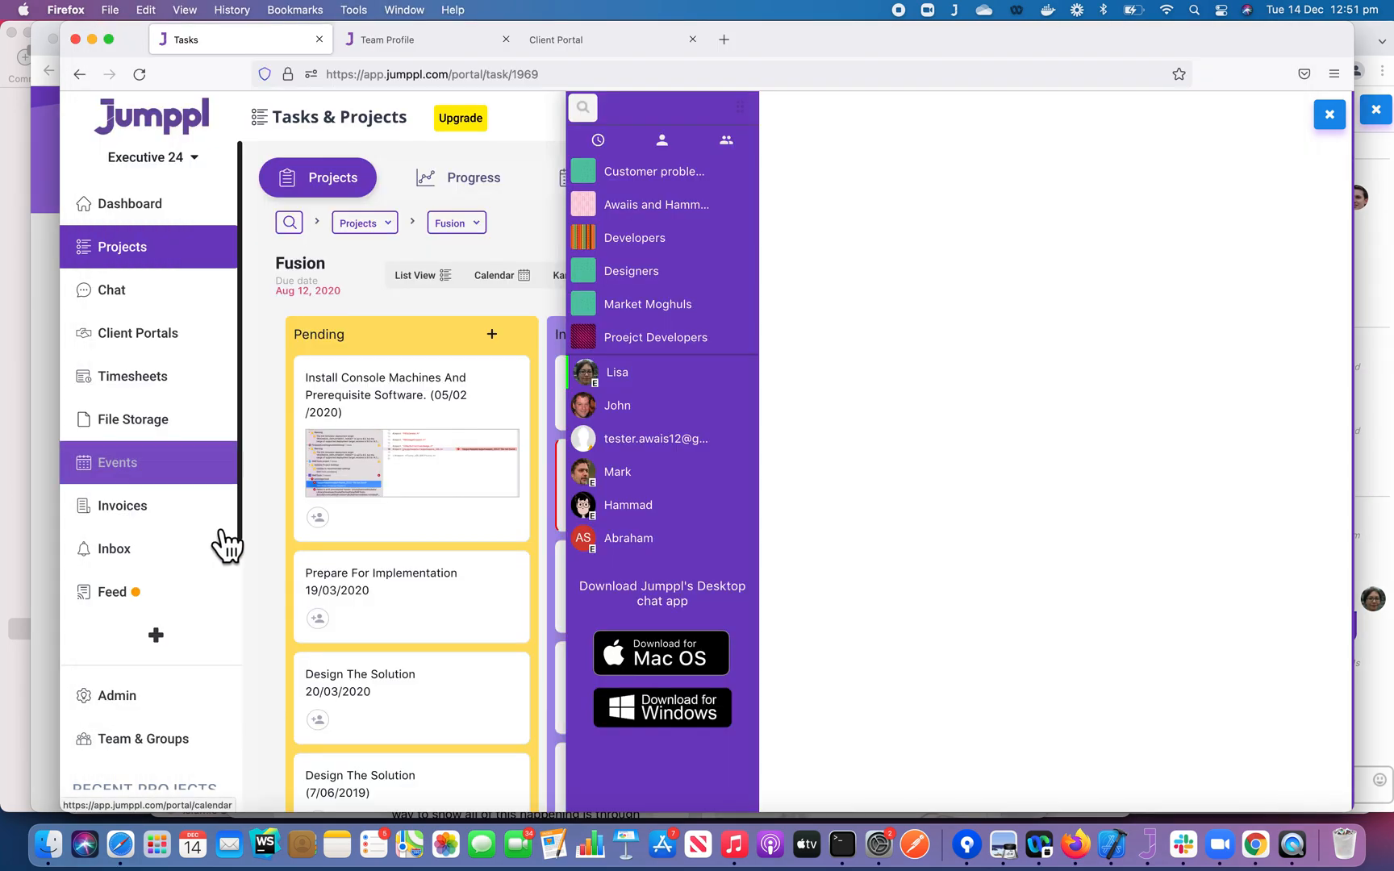
{"action": "left_click", "coordinate": [1342, 121]}
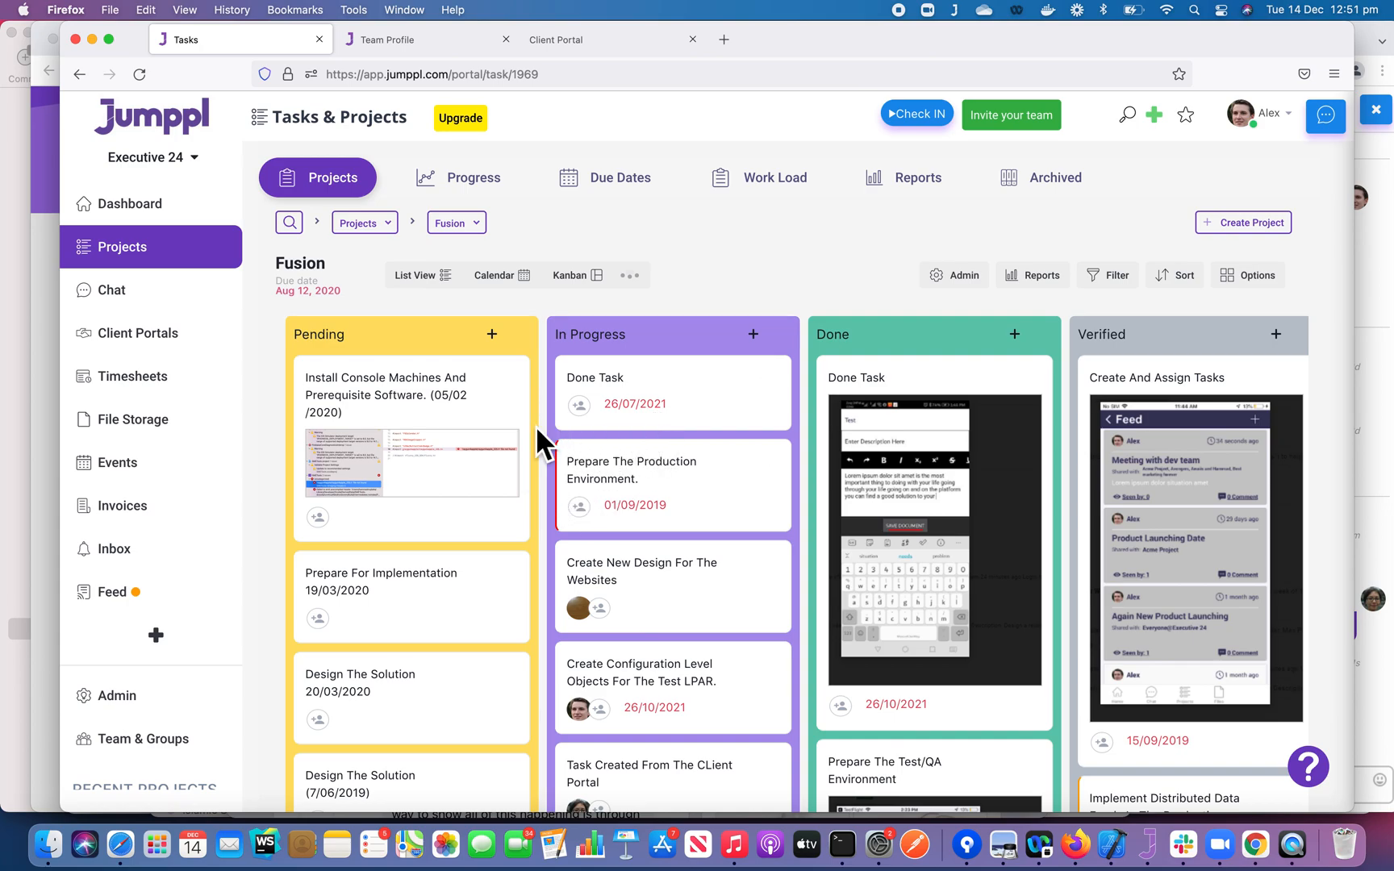
Step: Check the workflow questions in the SaasTribe Facebook post in Safari and return to Firefox
{"action": "key", "text": "super+Tab"}
{"action": "left_click", "coordinate": [339, 442]}
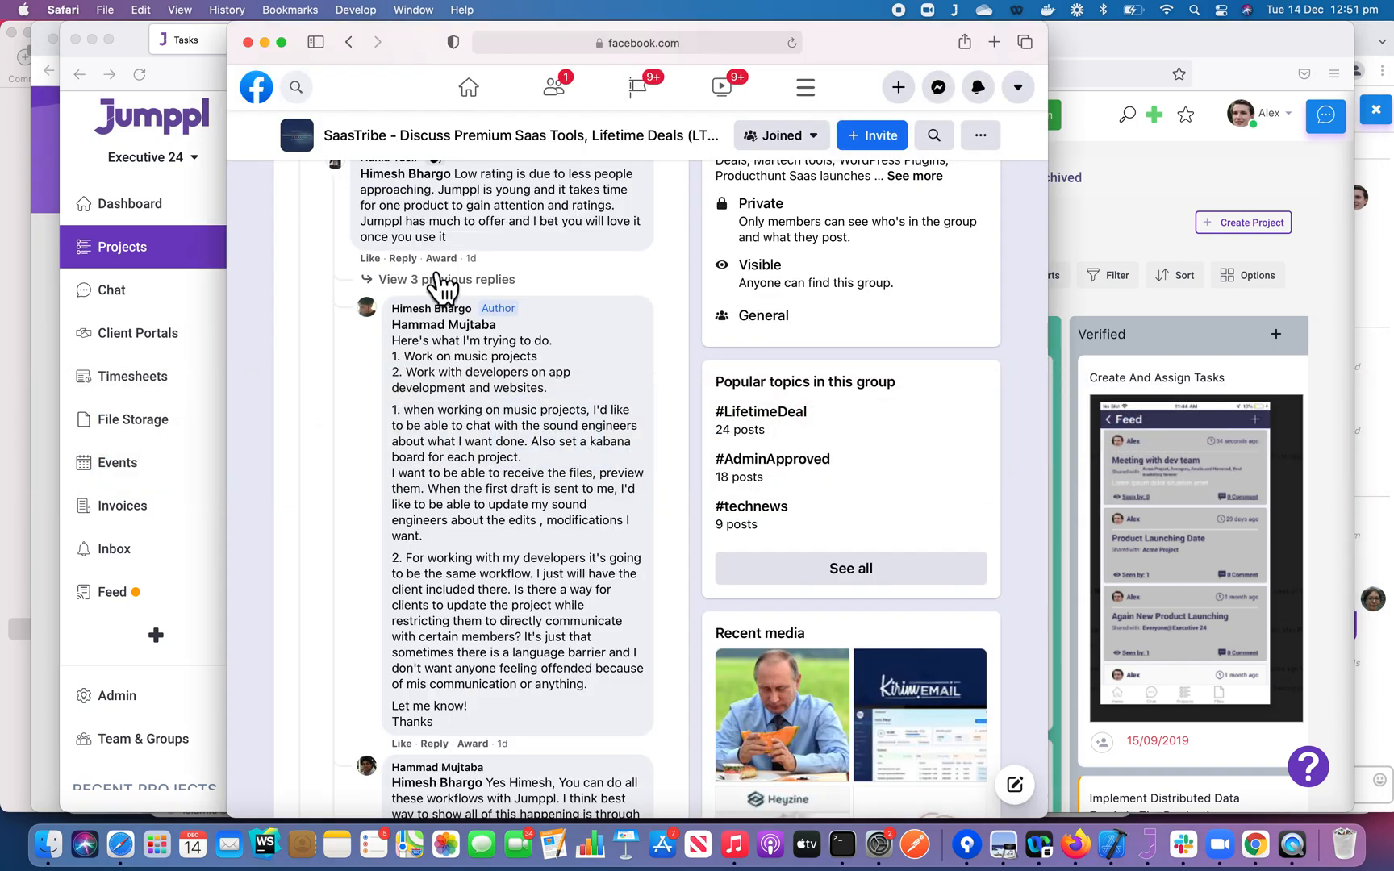
{"action": "key", "text": "super+Tab"}
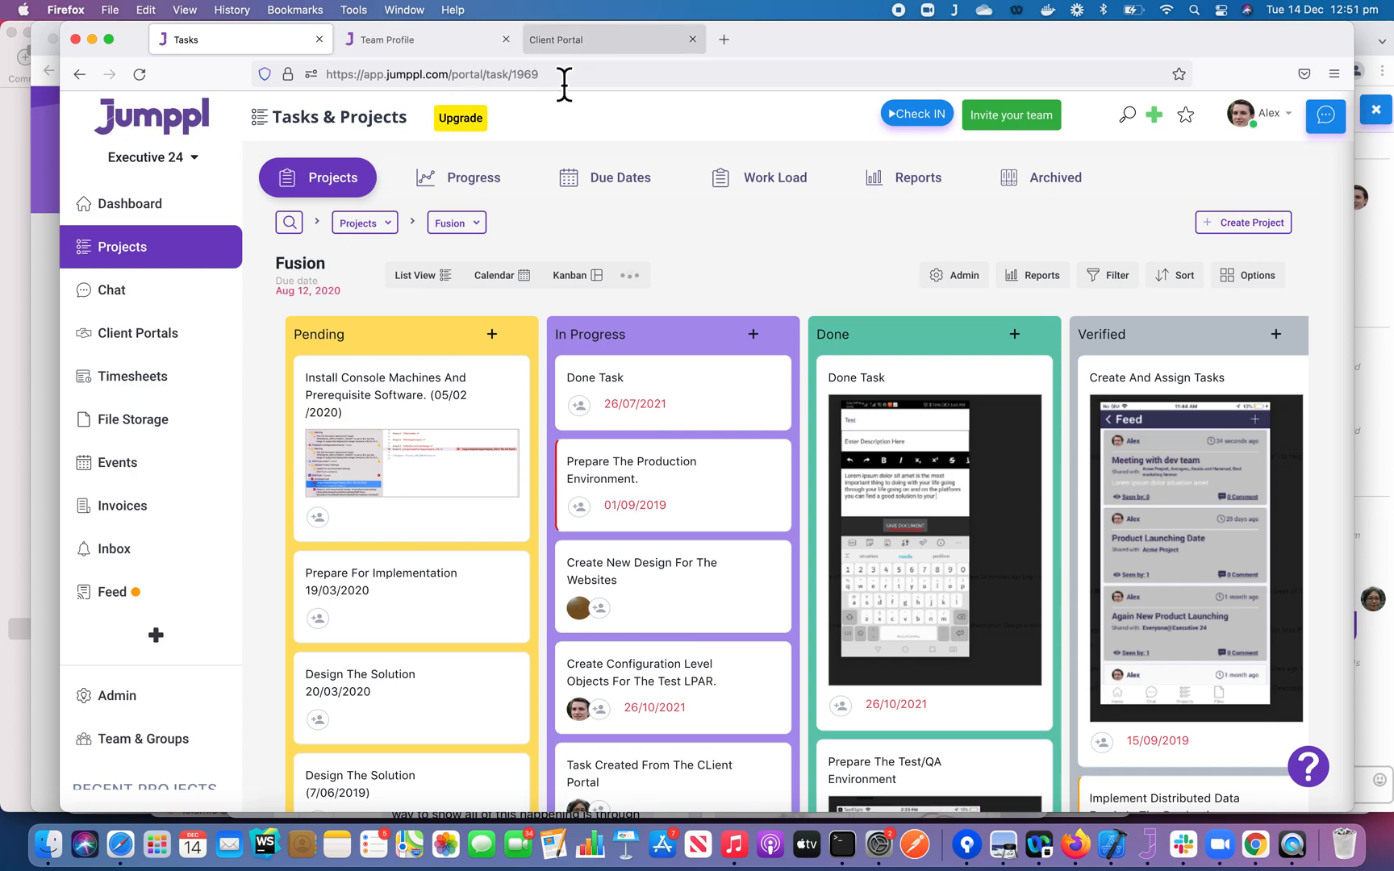
Step: Review the external user's Team Profile, covering groups, access to other members, notification settings, and feature and widget access
{"action": "left_click", "coordinate": [426, 43]}
{"action": "scroll", "coordinate": [722, 620], "scroll_direction": "down", "scroll_amount": 5}
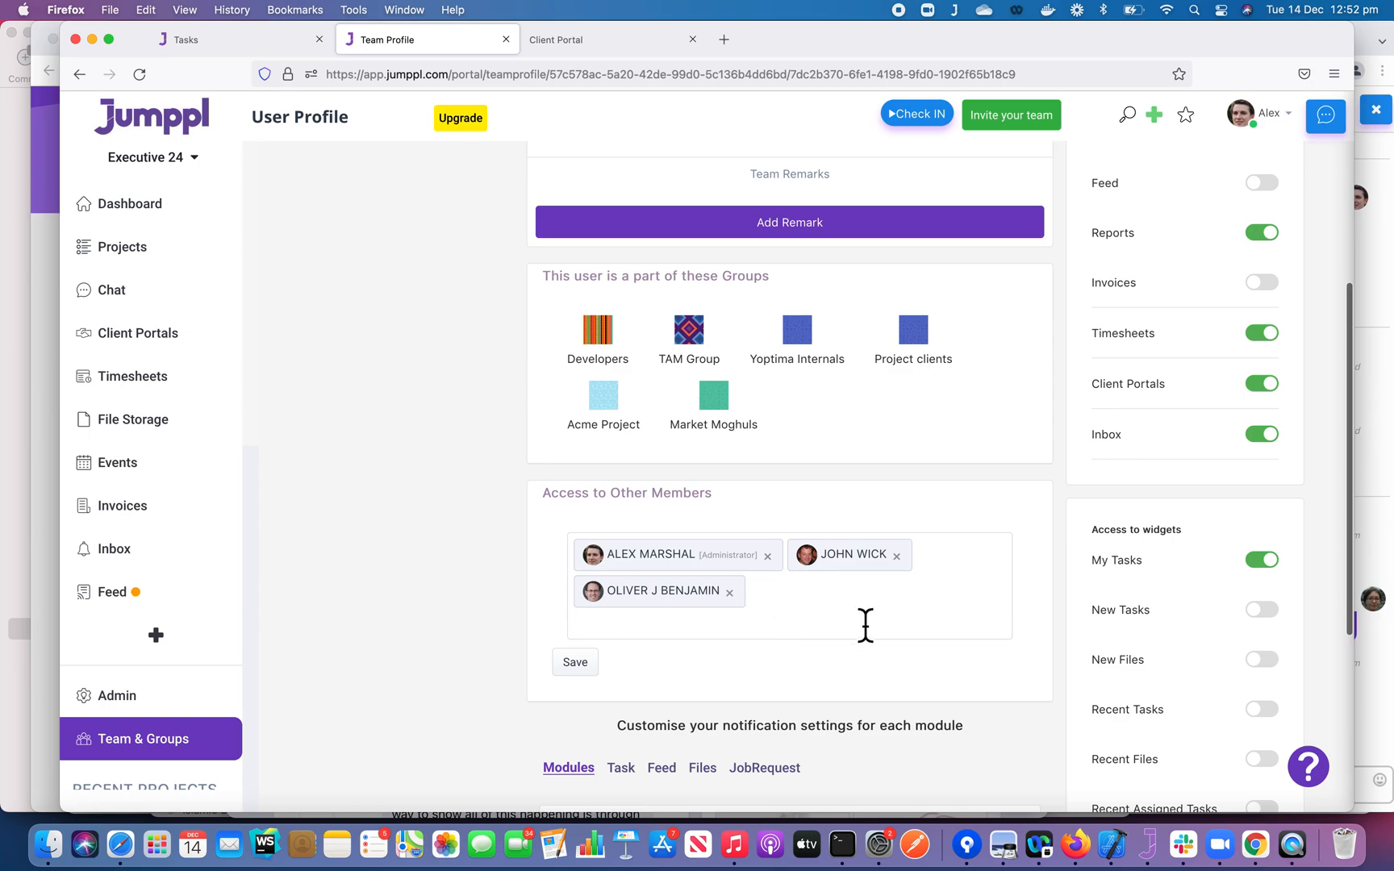
{"action": "scroll", "coordinate": [1045, 614], "scroll_direction": "down", "scroll_amount": 4}
{"action": "scroll", "coordinate": [1045, 614], "scroll_direction": "up", "scroll_amount": 6}
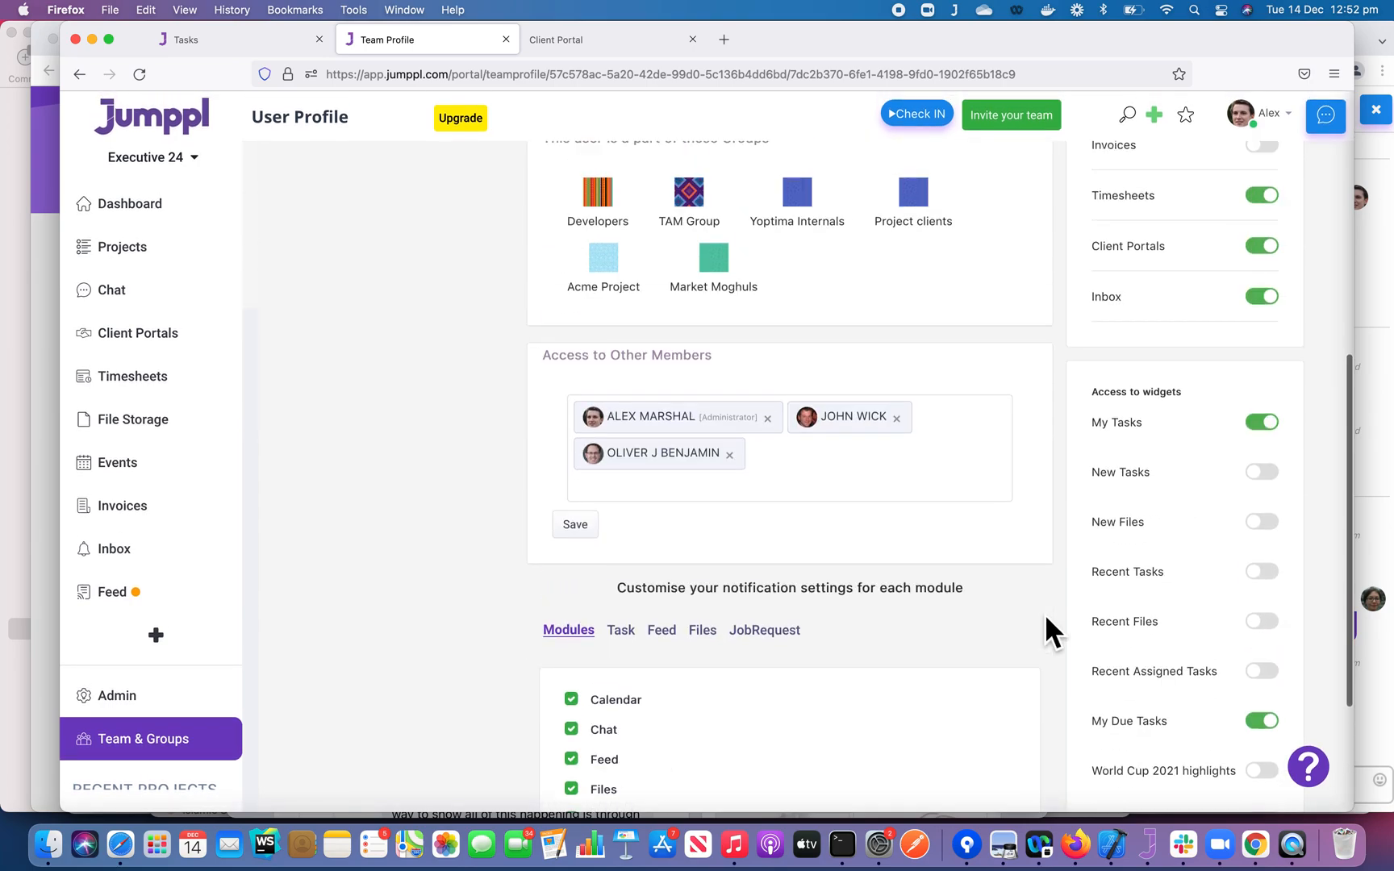
{"action": "scroll", "coordinate": [1165, 381], "scroll_direction": "up", "scroll_amount": 3}
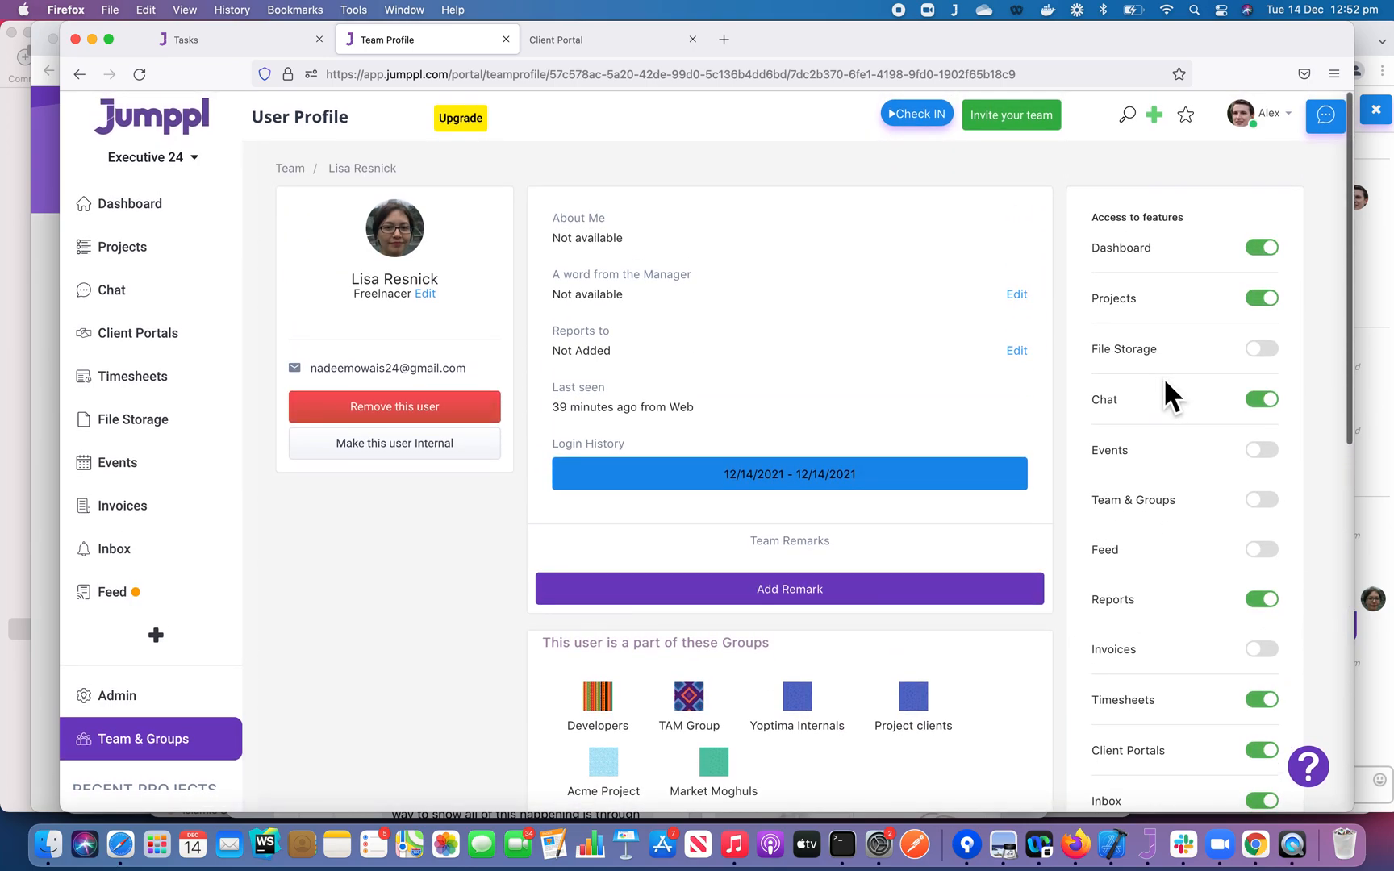